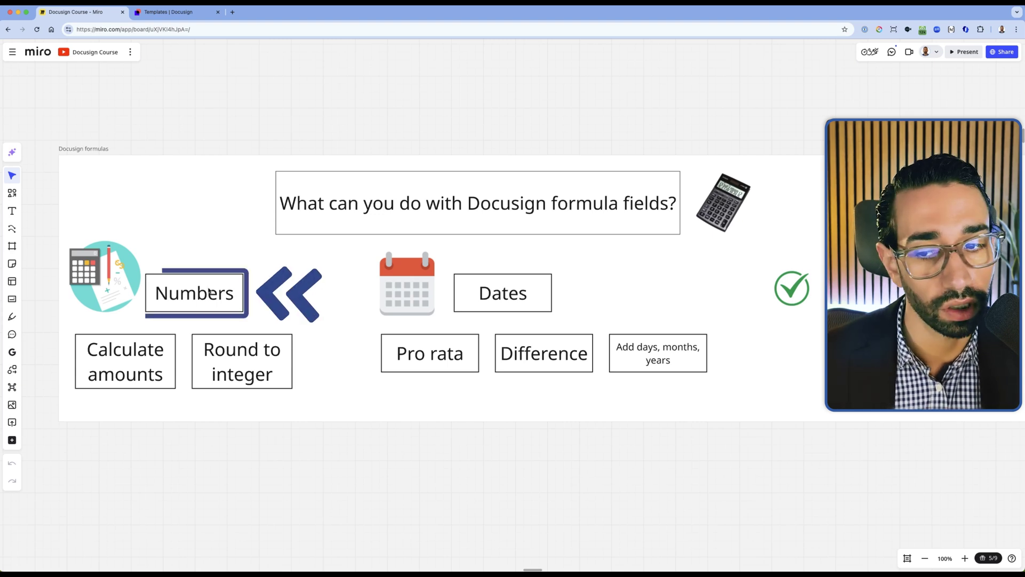
# Step: Walk through the Calculate amounts, Pro rata, Add days/months/years and Difference boxes on the Miro board
pyautogui.click(136, 348)
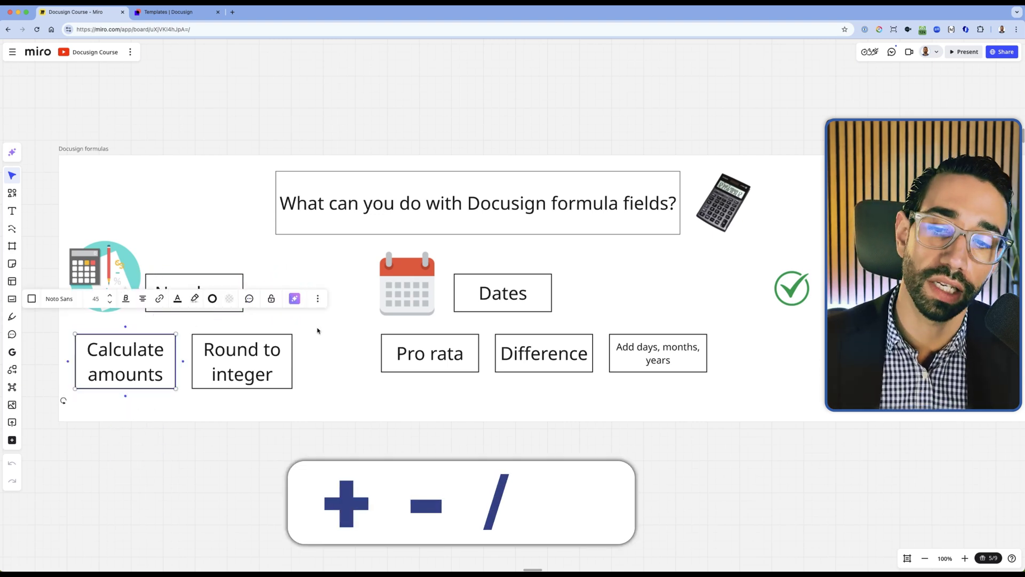
pyautogui.click(165, 409)
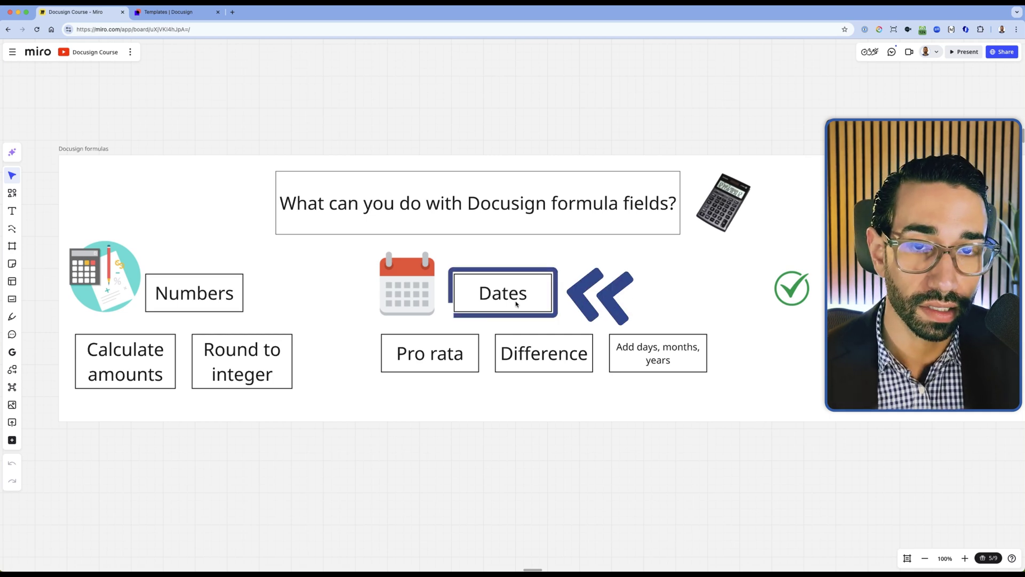
pyautogui.moveTo(441, 354); pyautogui.dragTo(383, 357)
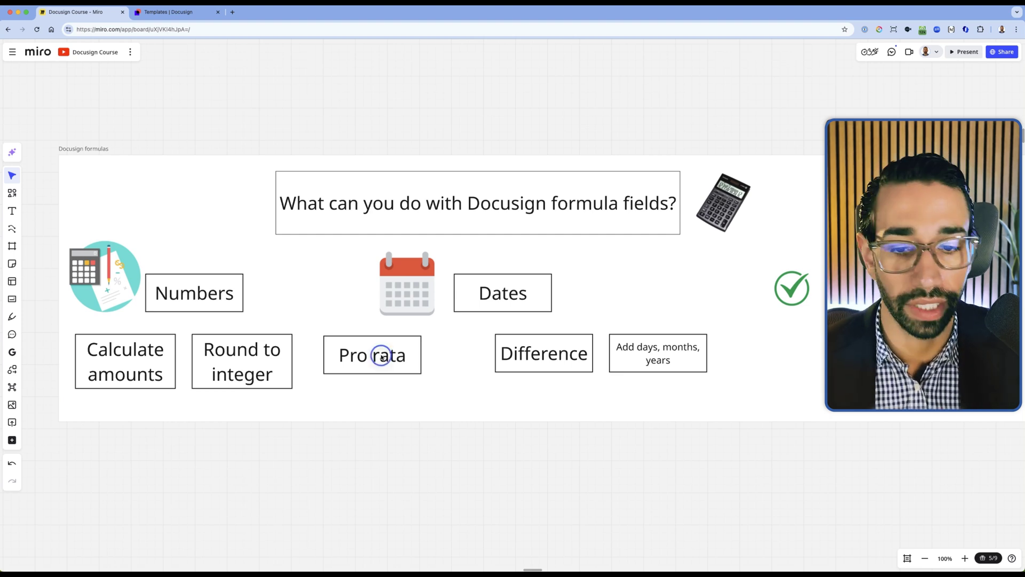
pyautogui.moveTo(382, 356); pyautogui.dragTo(434, 358)
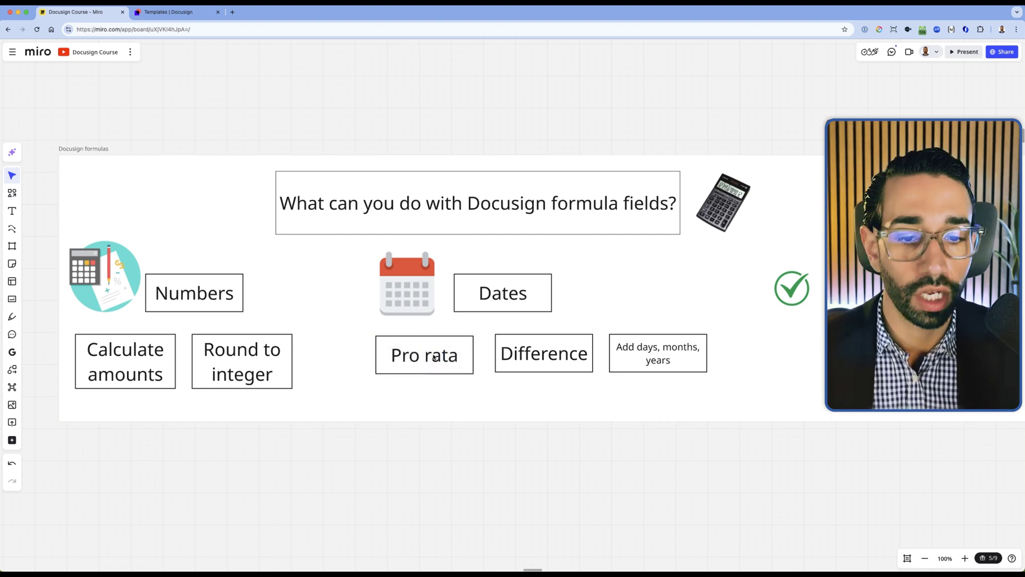
pyautogui.click(656, 351)
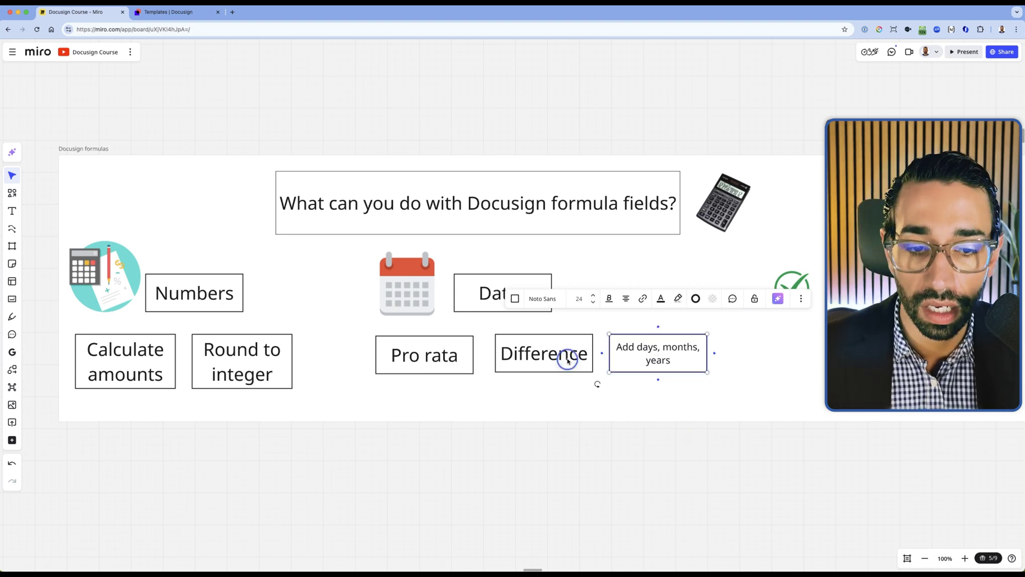
pyautogui.click(568, 361)
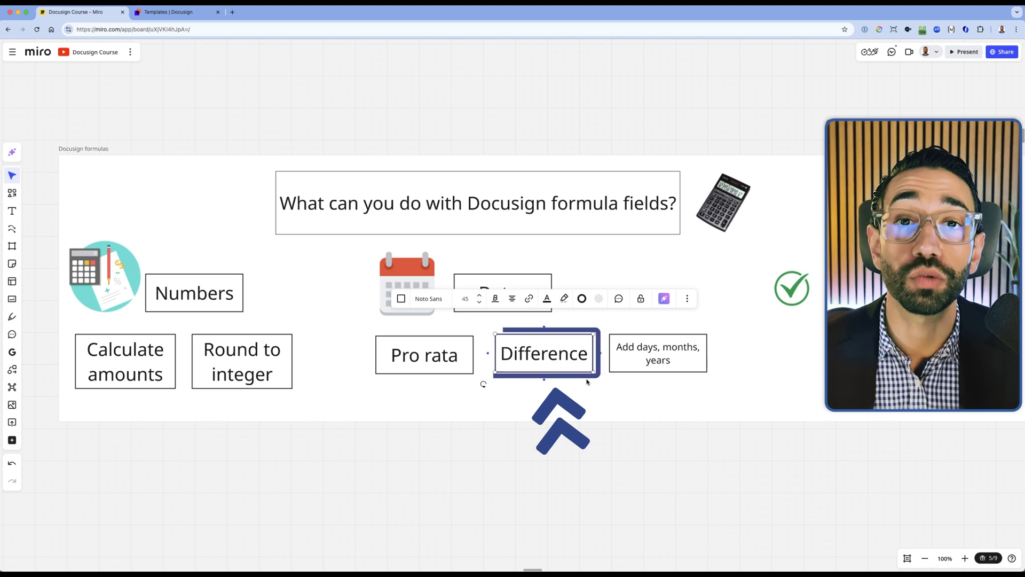
pyautogui.click(617, 255)
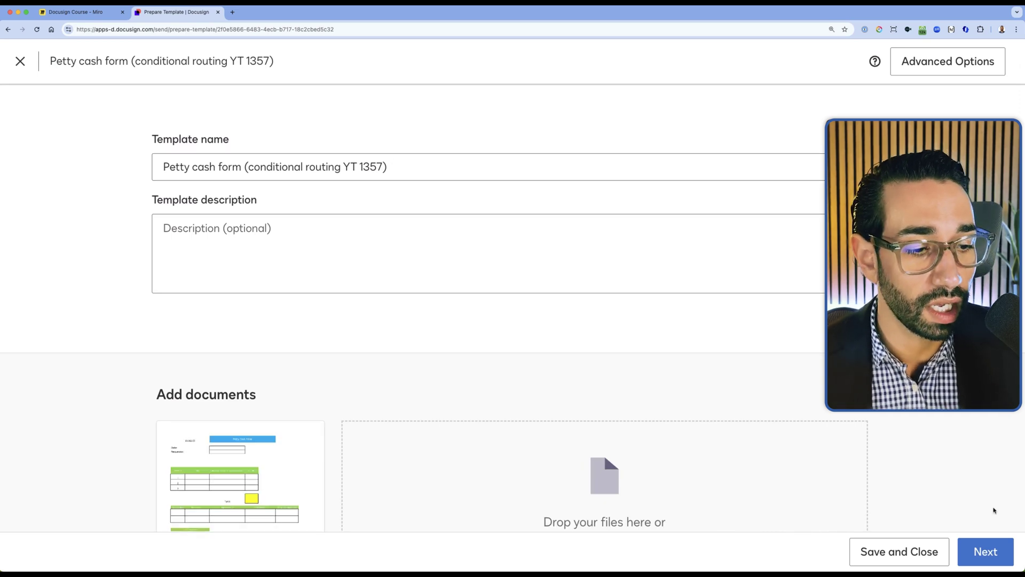
# Step: Continue to the Add Fields page and review the item-table fields and the Total text field
pyautogui.click(993, 550)
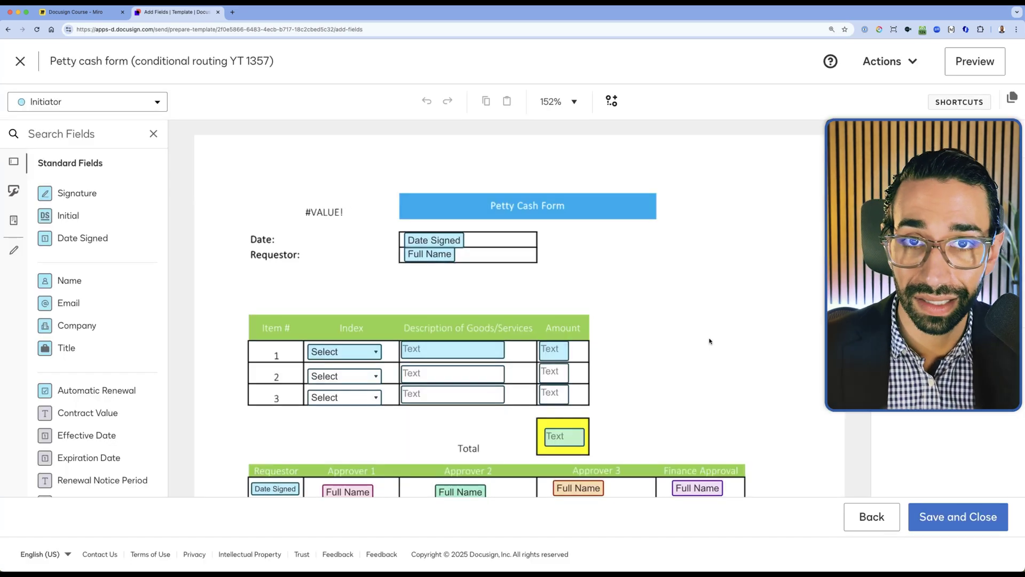
pyautogui.scroll(-1, 576, 249)
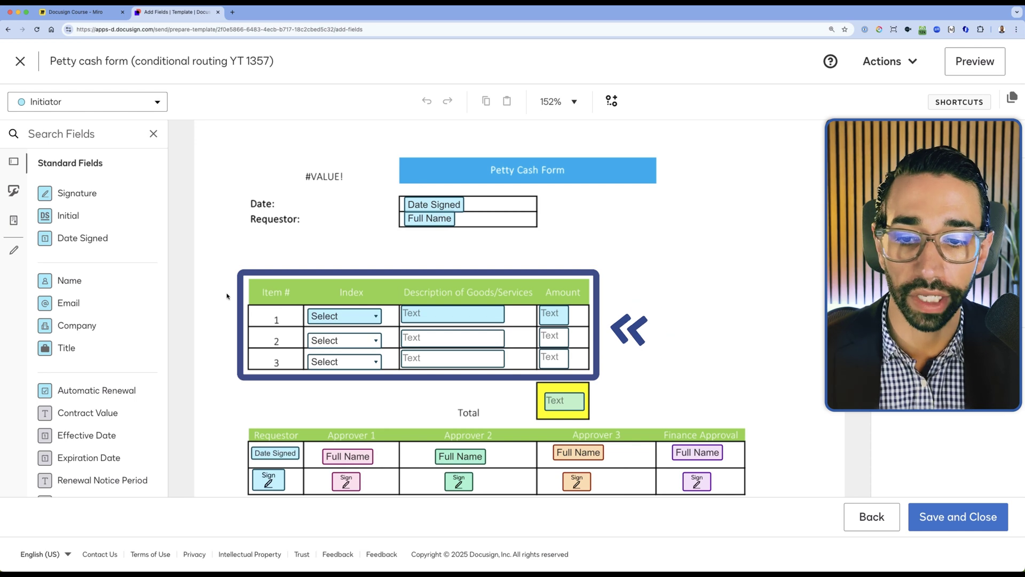
pyautogui.moveTo(226, 296)
pyautogui.mouseDown()
pyautogui.moveTo(275, 293)
pyautogui.moveTo(561, 343)
pyautogui.moveTo(604, 363)
pyautogui.mouseUp()
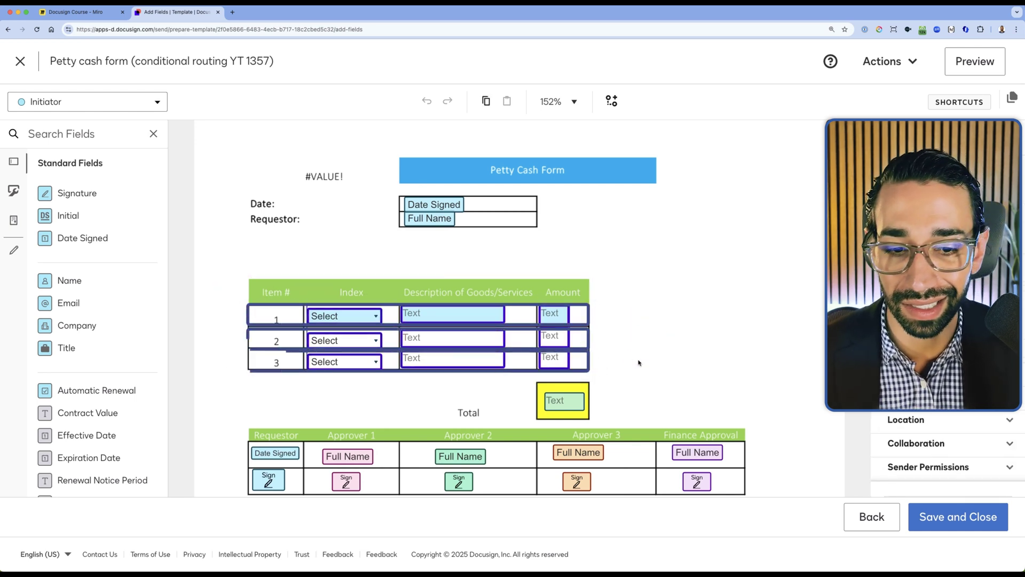
pyautogui.click(639, 362)
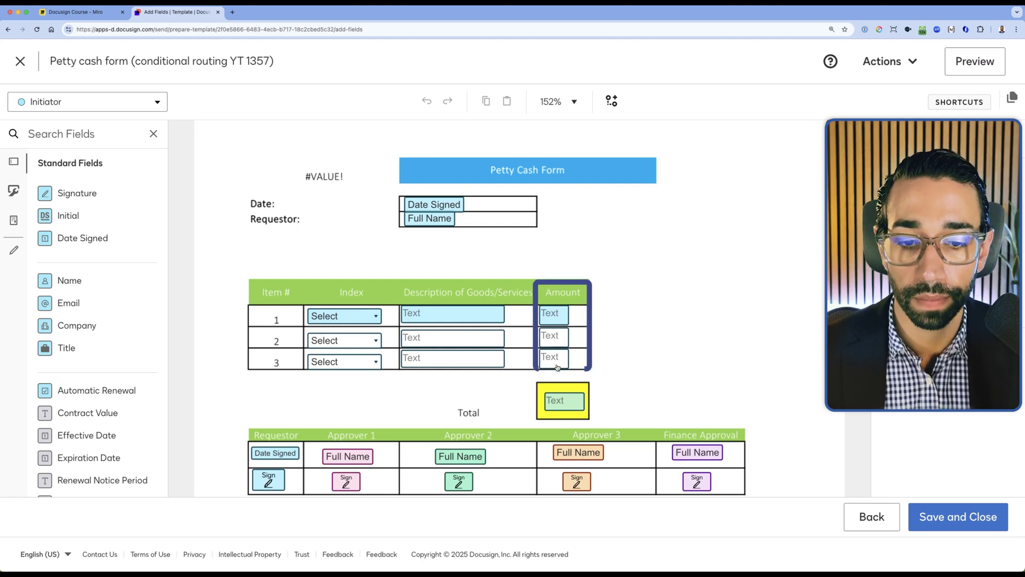
pyautogui.click(569, 404)
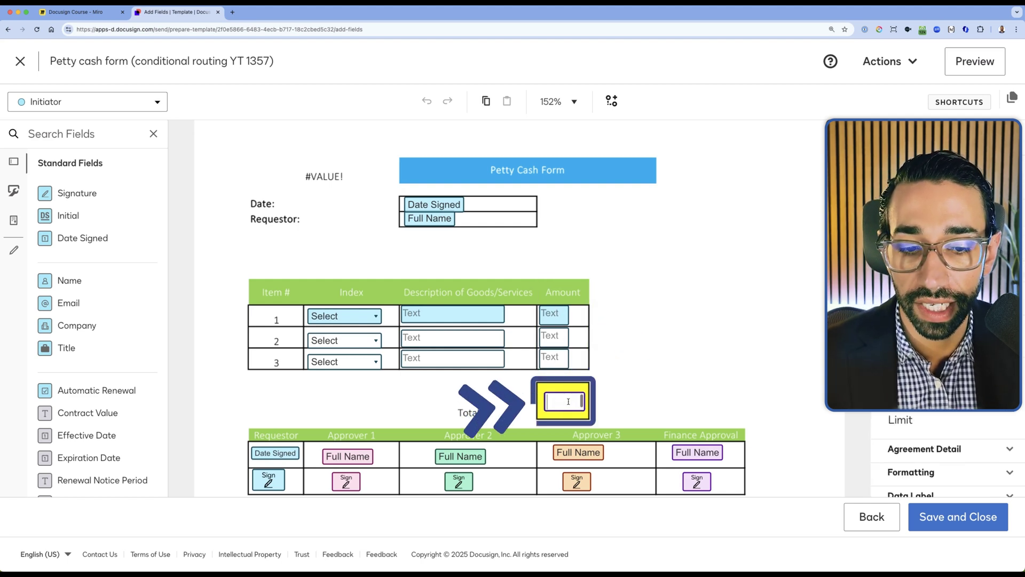
pyautogui.click(646, 398)
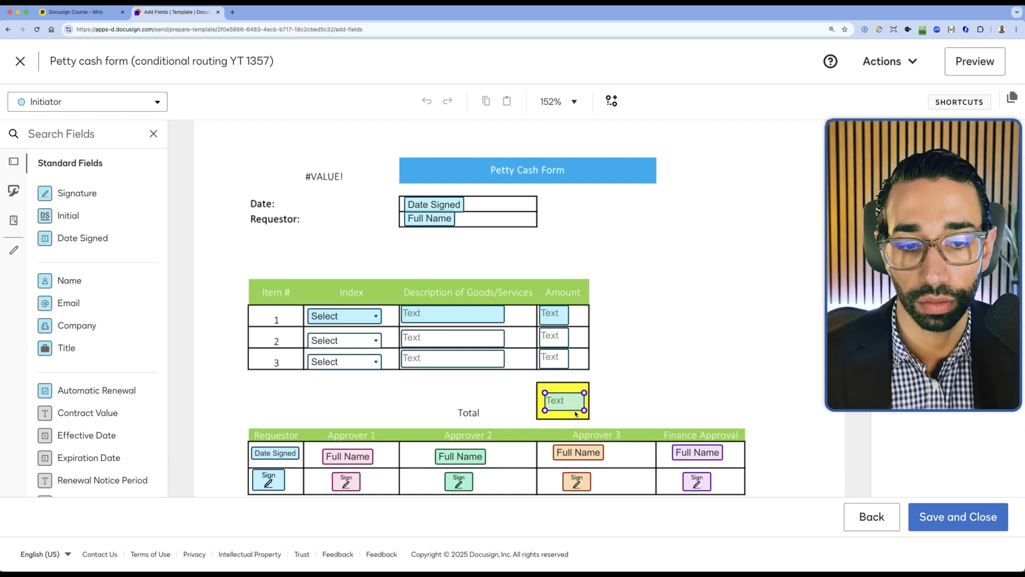
pyautogui.scroll(-1, 793, 171)
pyautogui.scroll(-6, 115, 378)
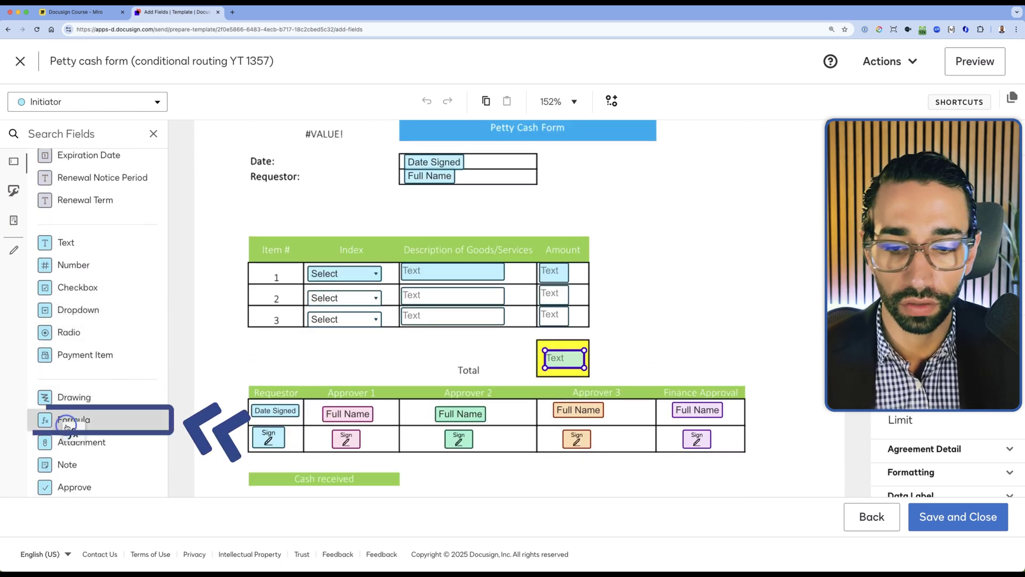
# Step: Place a Formula field beside the Total box and delete the old Total text field
pyautogui.moveTo(72, 420)
pyautogui.mouseDown()
pyautogui.moveTo(498, 319)
pyautogui.moveTo(633, 346)
pyautogui.moveTo(637, 360)
pyautogui.mouseUp()
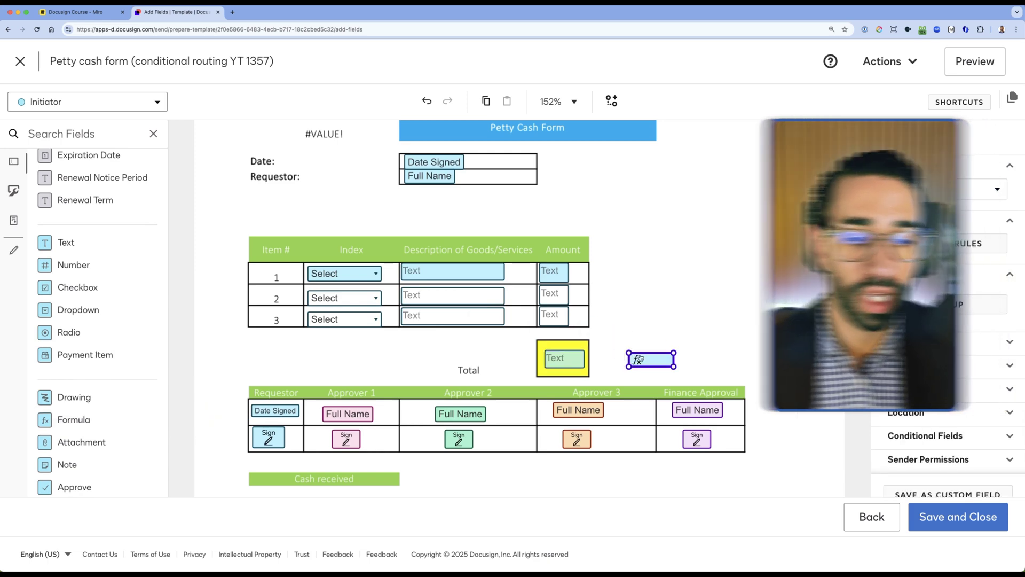
pyautogui.click(562, 361)
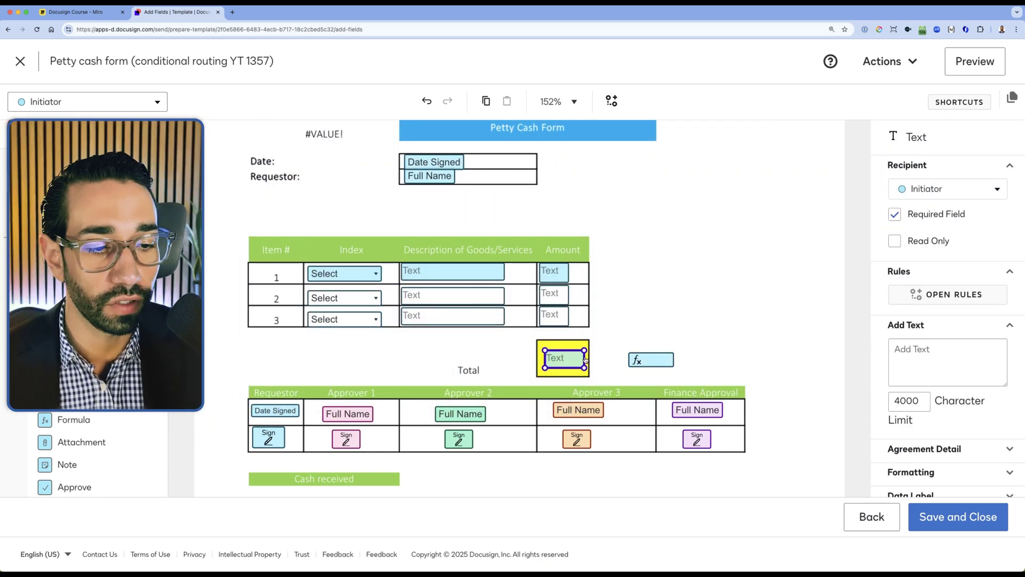
pyautogui.scroll(-4, 925, 377)
pyautogui.click(911, 279)
pyautogui.tripleClick(930, 301)
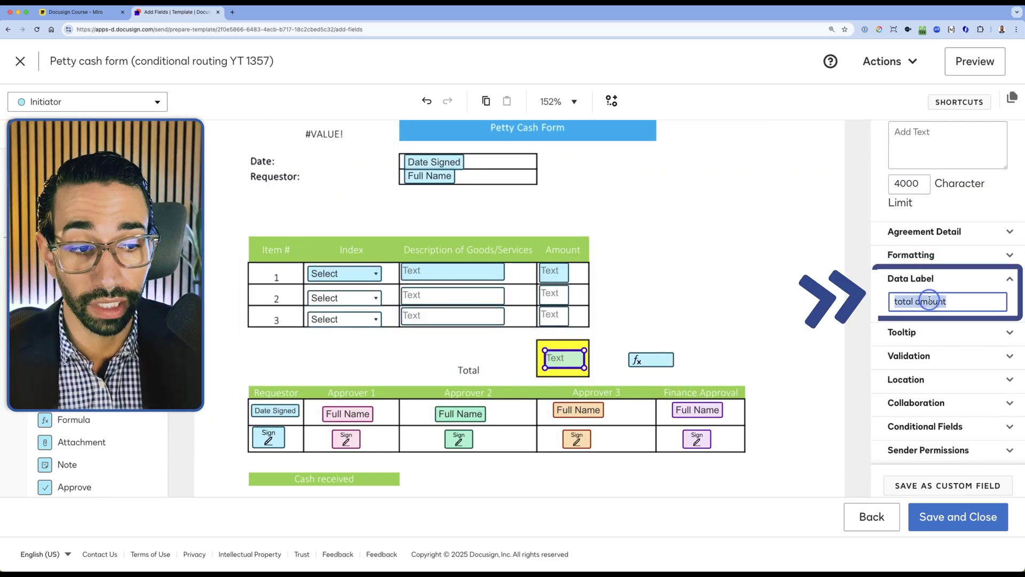
pyautogui.click(615, 331)
pyautogui.click(564, 359)
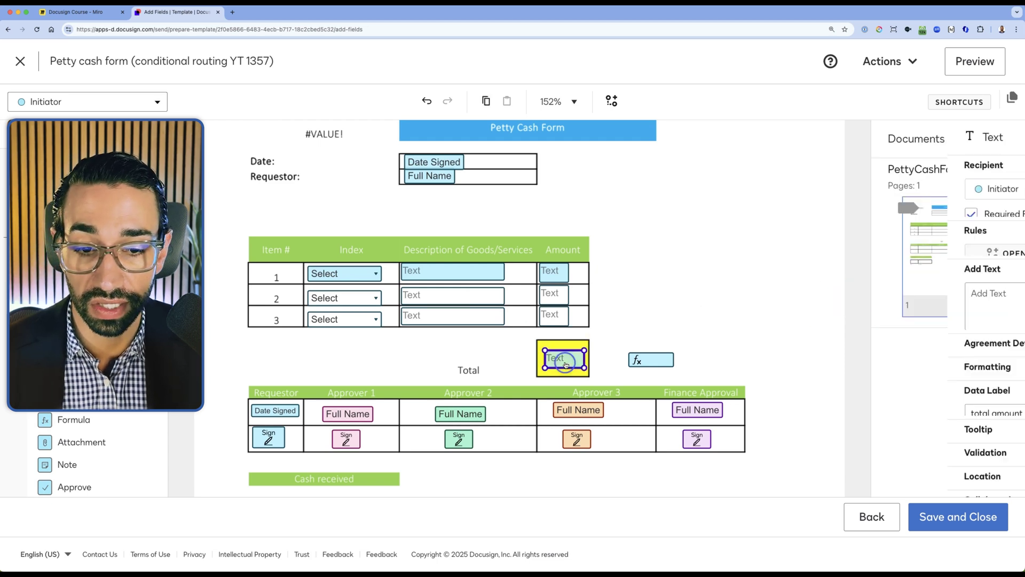
pyautogui.press('Delete')
# Step: Label the formula field 'total amount' and move it into the yellow Total box
pyautogui.click(651, 359)
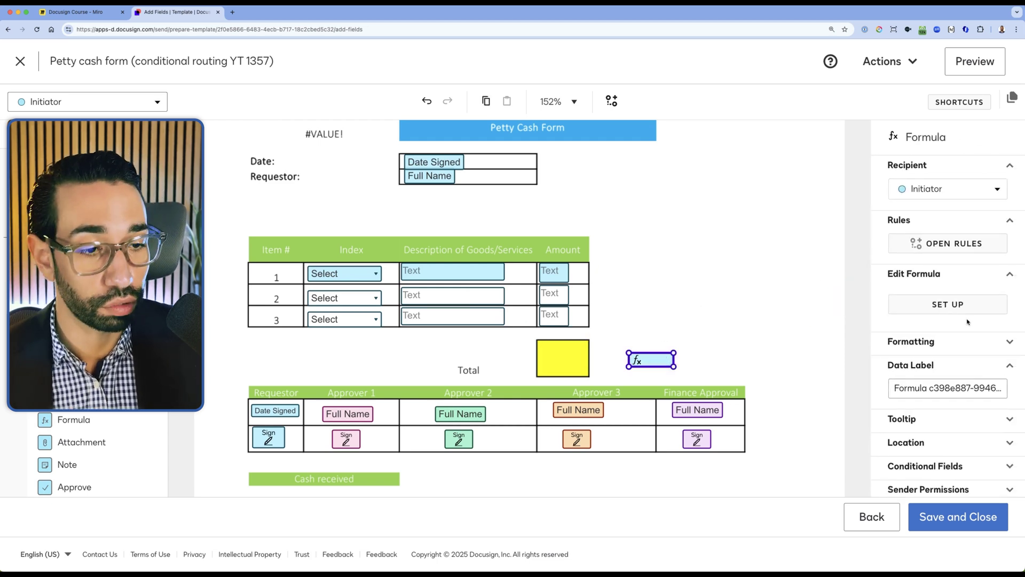
pyautogui.tripleClick(922, 389)
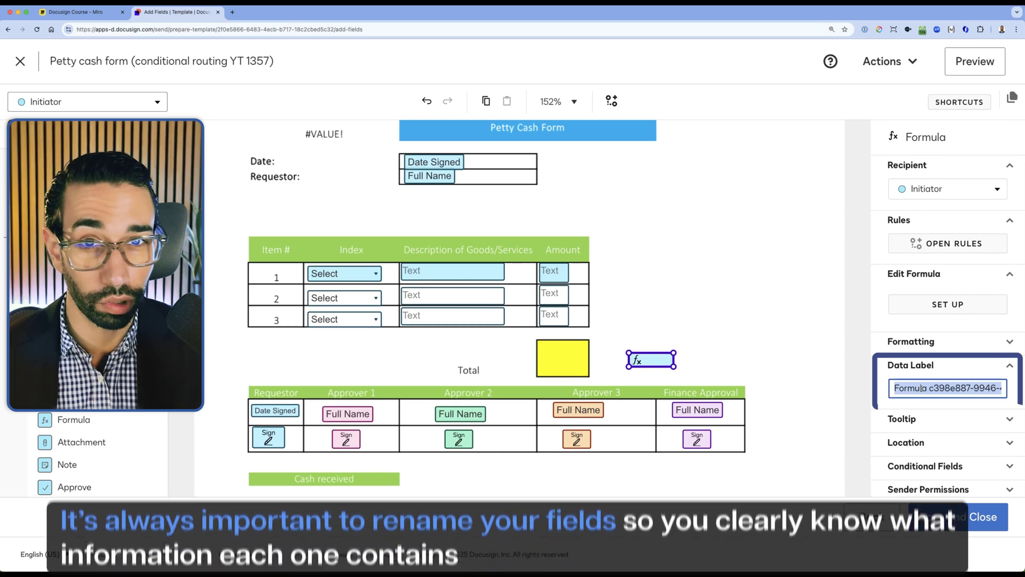
pyautogui.write('total amount')
pyautogui.click(748, 328)
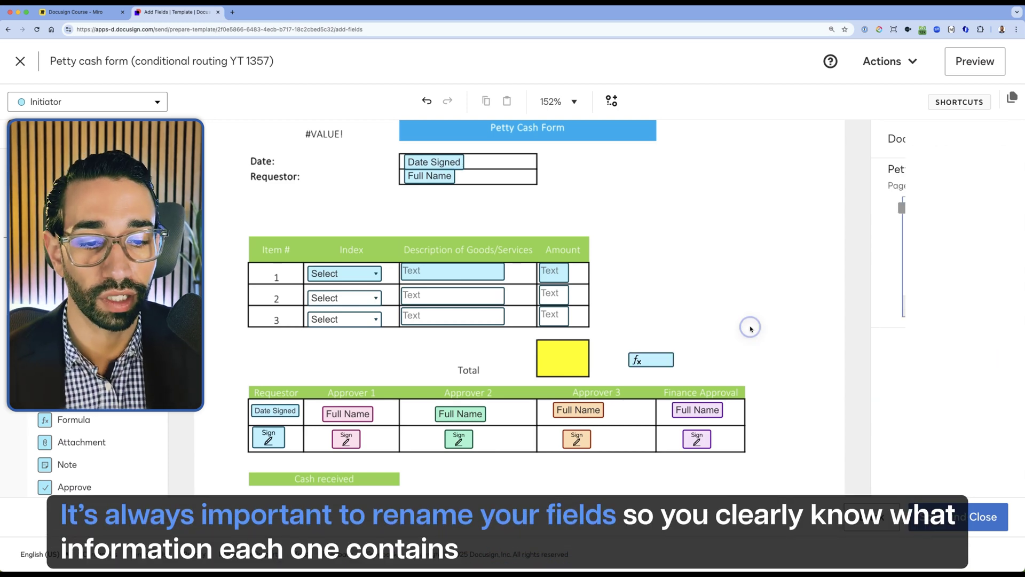
pyautogui.moveTo(651, 360); pyautogui.dragTo(565, 361)
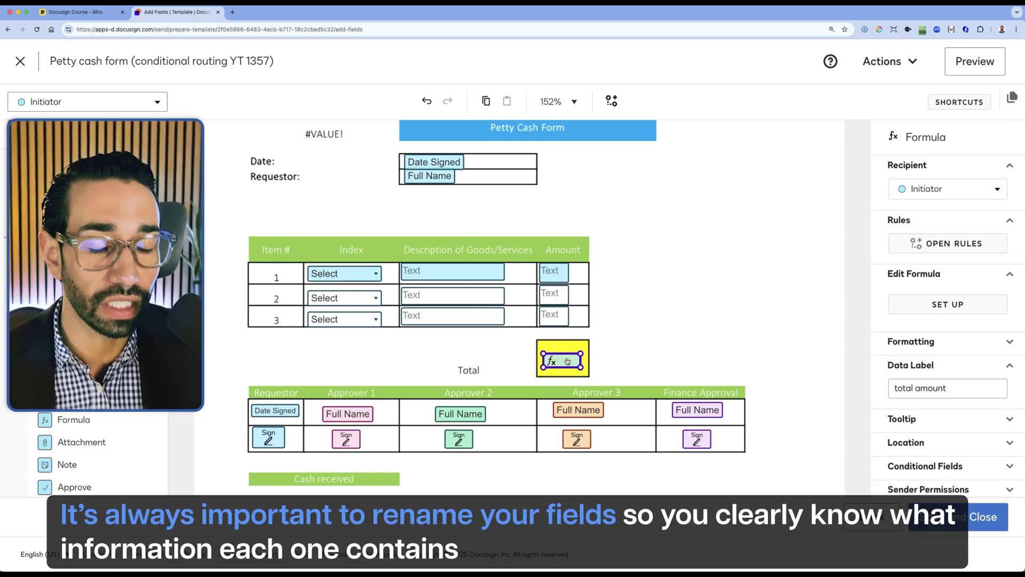
pyautogui.click(605, 351)
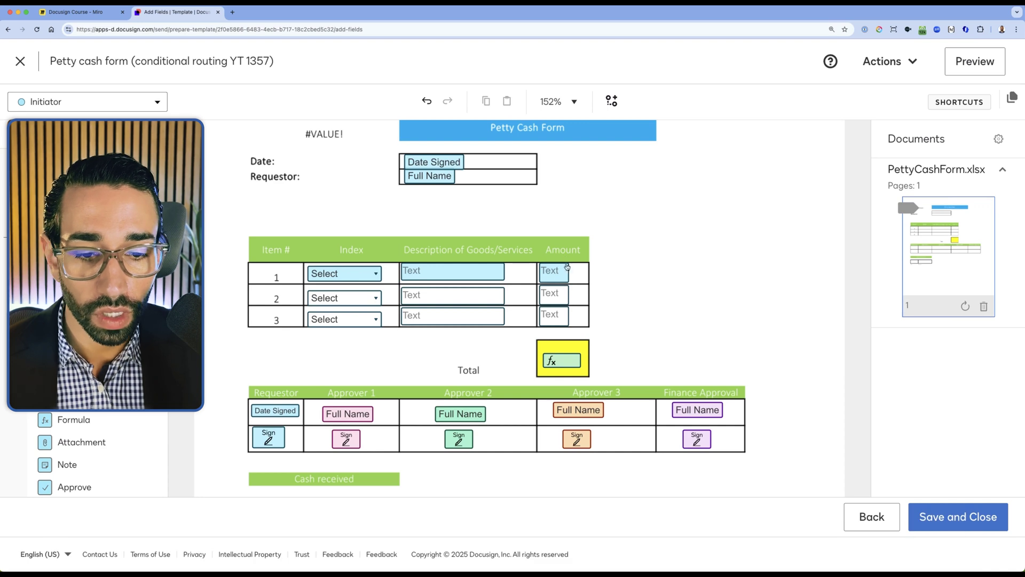
pyautogui.click(555, 365)
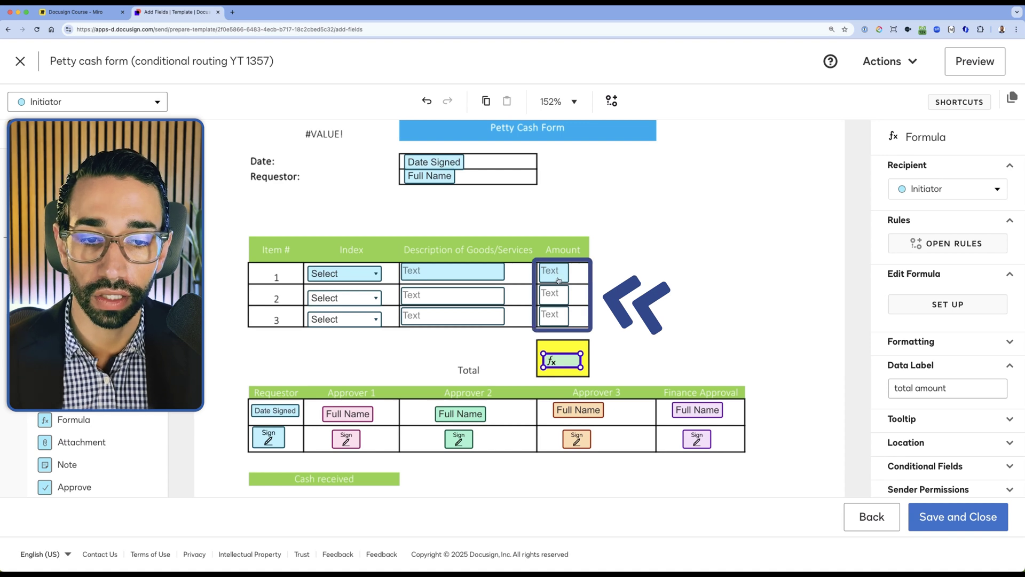
# Step: Inspect the three Amount fields, checking the 'amount 1' data label
pyautogui.click(559, 280)
pyautogui.scroll(-3, 940, 341)
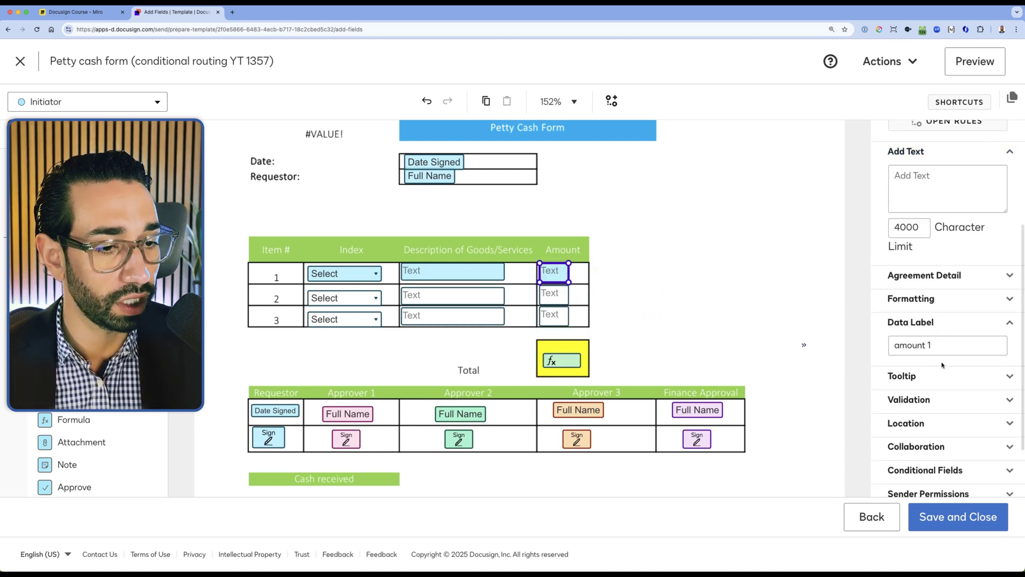
pyautogui.click(934, 346)
pyautogui.click(553, 295)
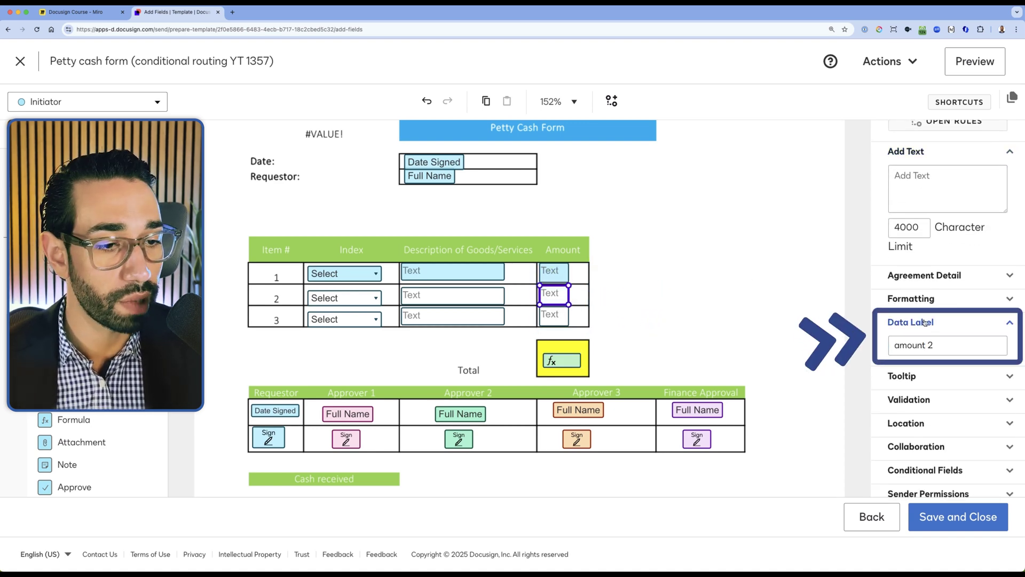
pyautogui.click(555, 316)
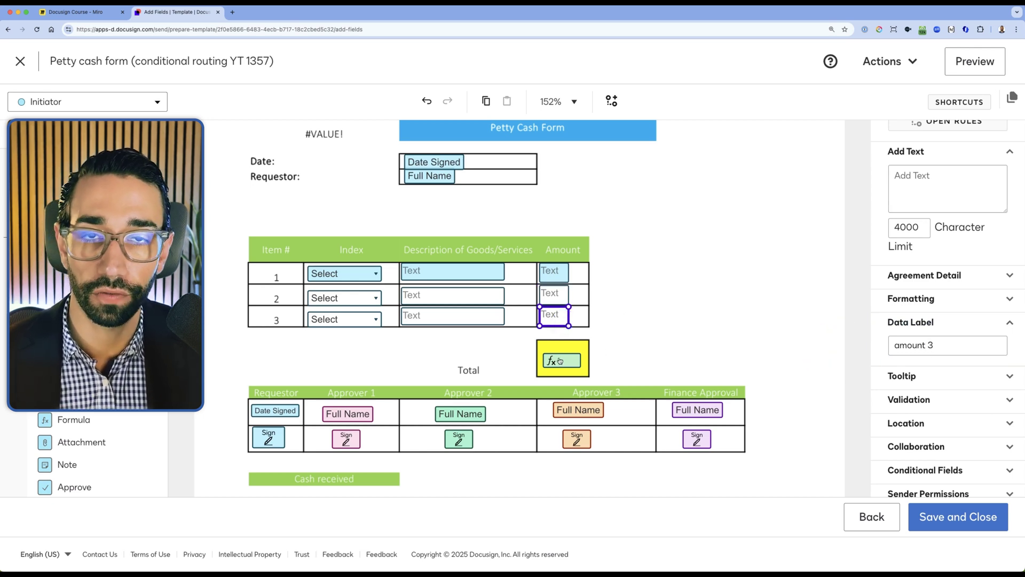
pyautogui.click(589, 337)
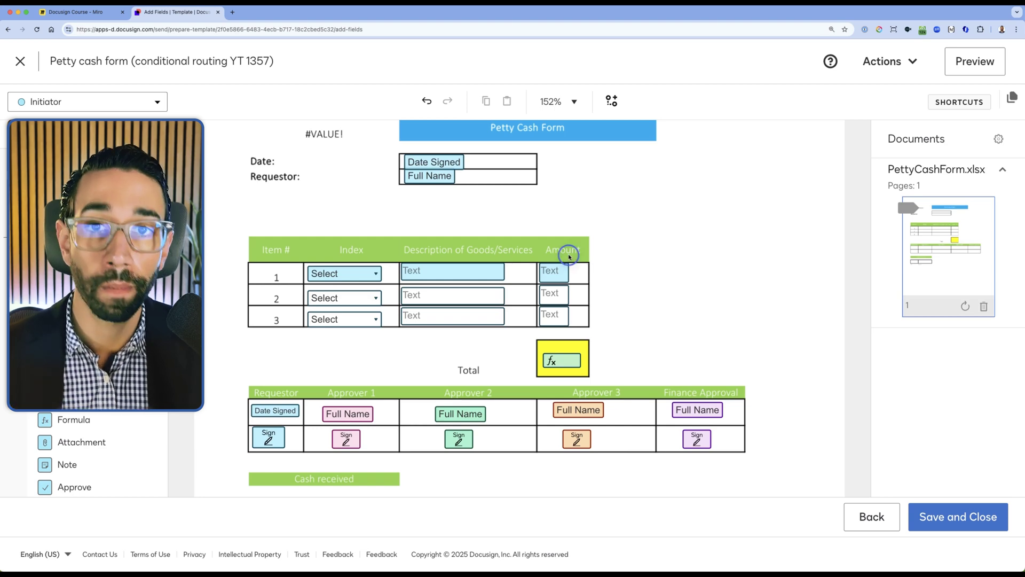
# Step: Select all three Amount fields together and set their validation to Numbers
pyautogui.moveTo(546, 326); pyautogui.dragTo(549, 326)
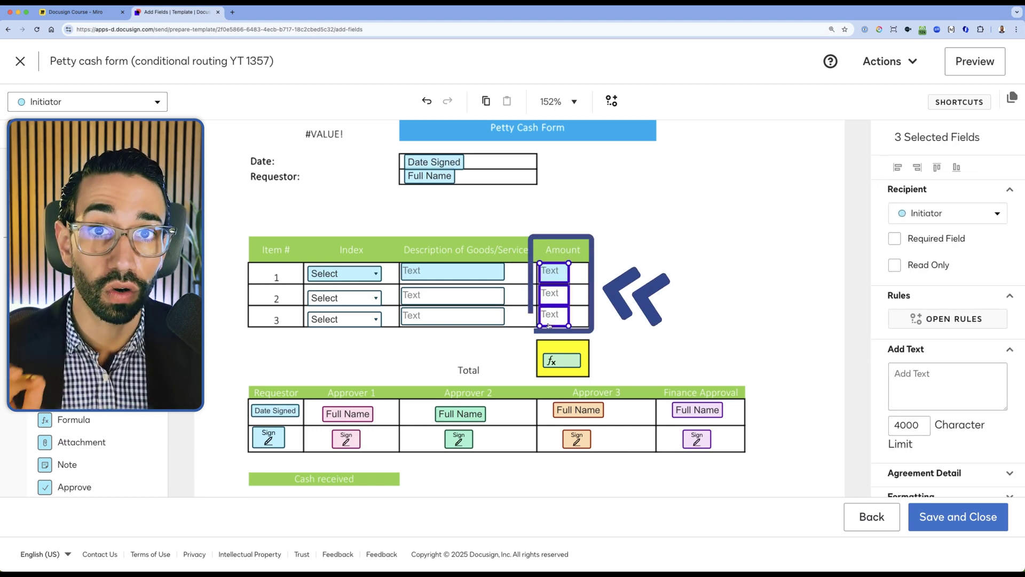
pyautogui.scroll(-5, 999, 379)
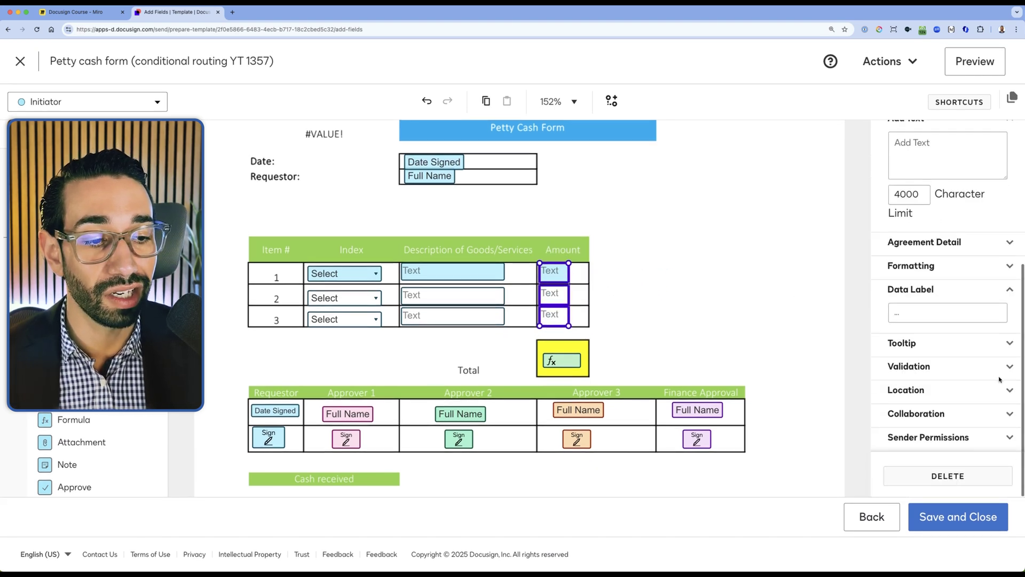
pyautogui.click(941, 365)
pyautogui.scroll(-2, 940, 364)
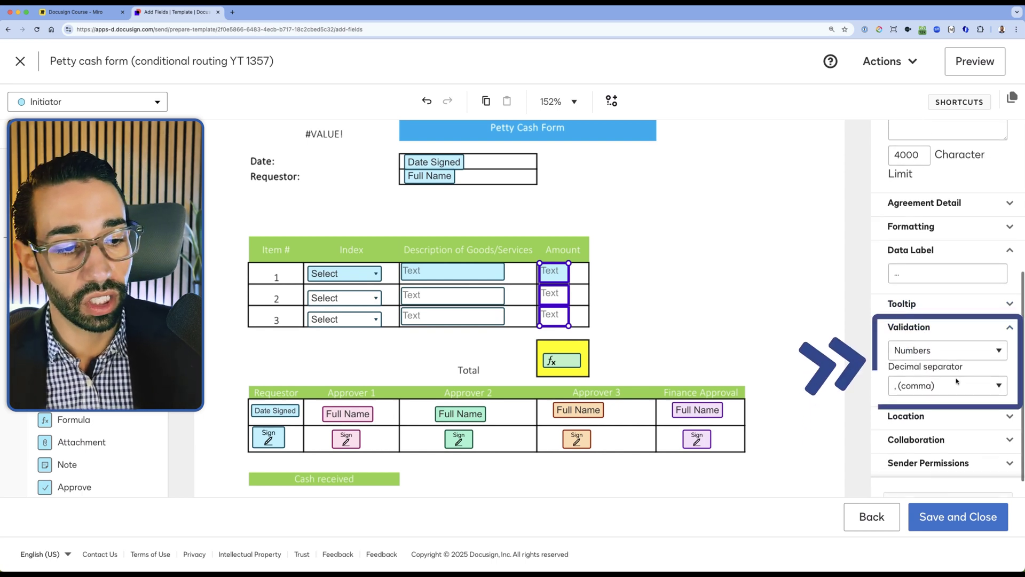
pyautogui.click(913, 324)
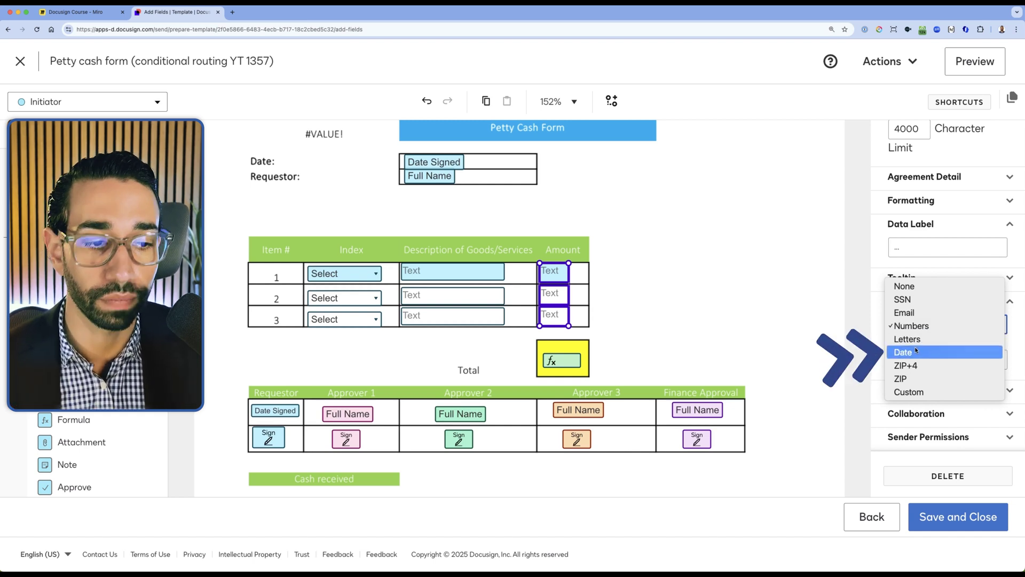
pyautogui.click(736, 308)
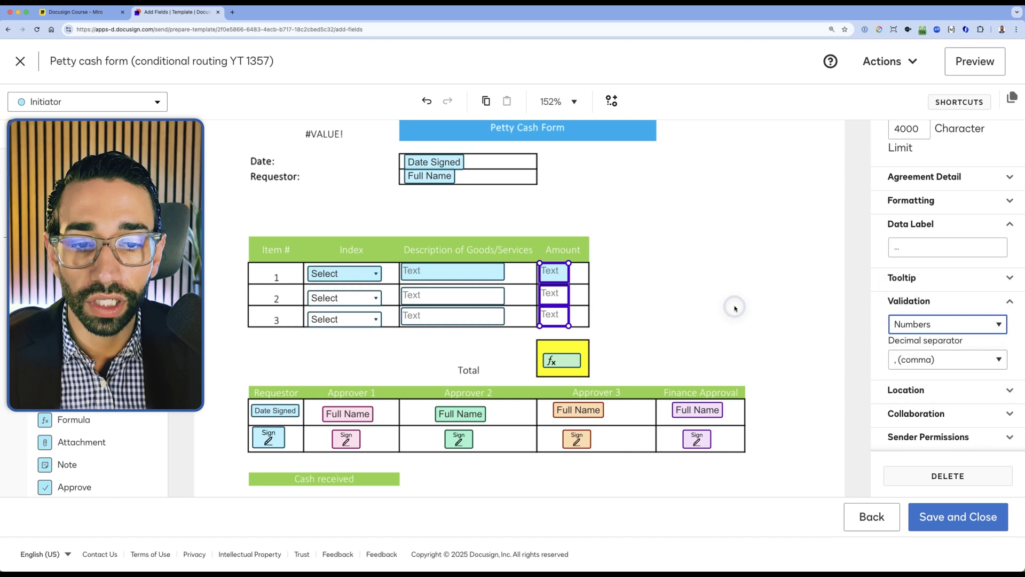
pyautogui.click(588, 277)
pyautogui.click(556, 270)
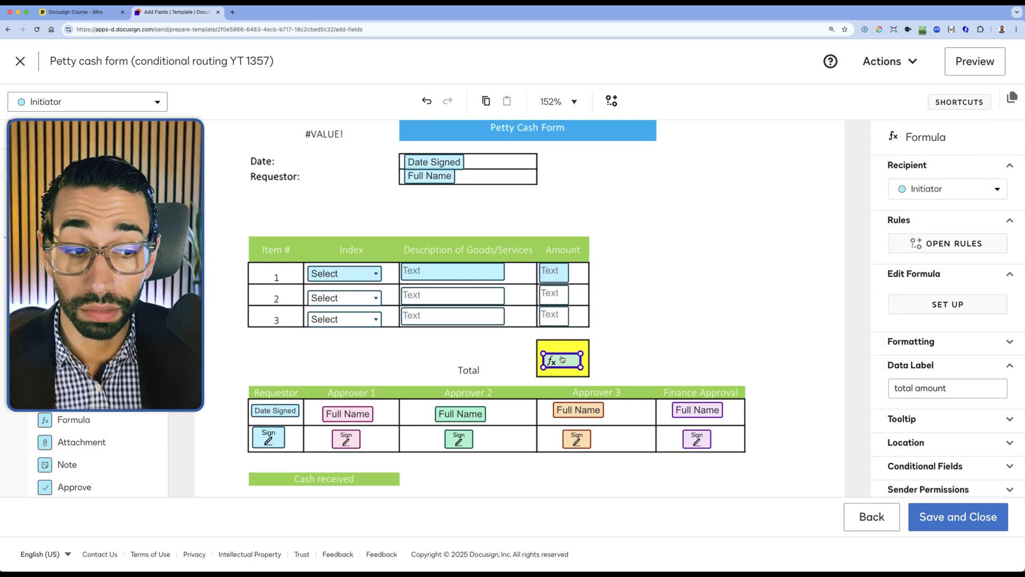
# Step: Enter [amount 1] + [amount 2] + [amount 3] as the 'total amount' formula and save it
pyautogui.click(918, 308)
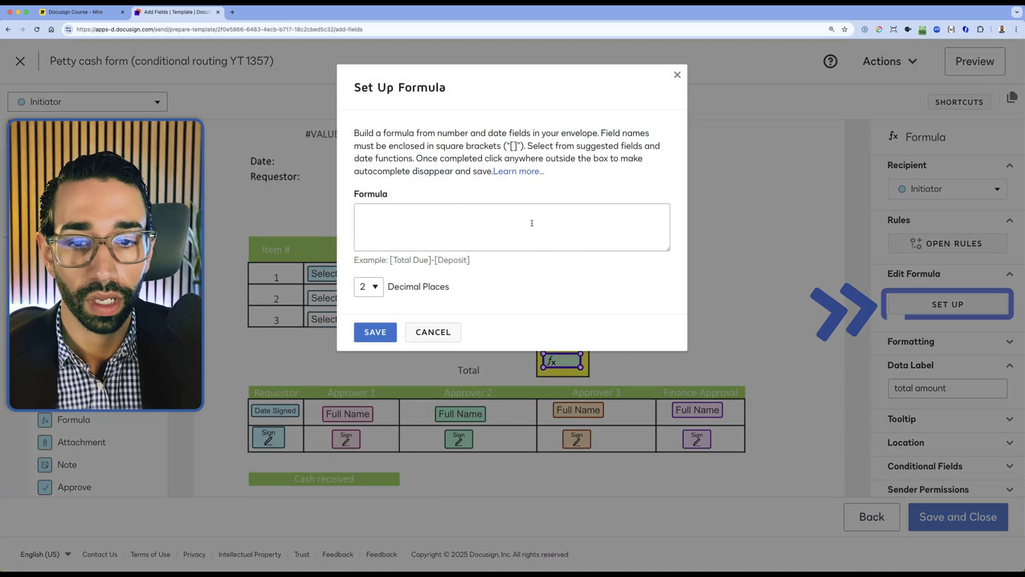
pyautogui.click(442, 211)
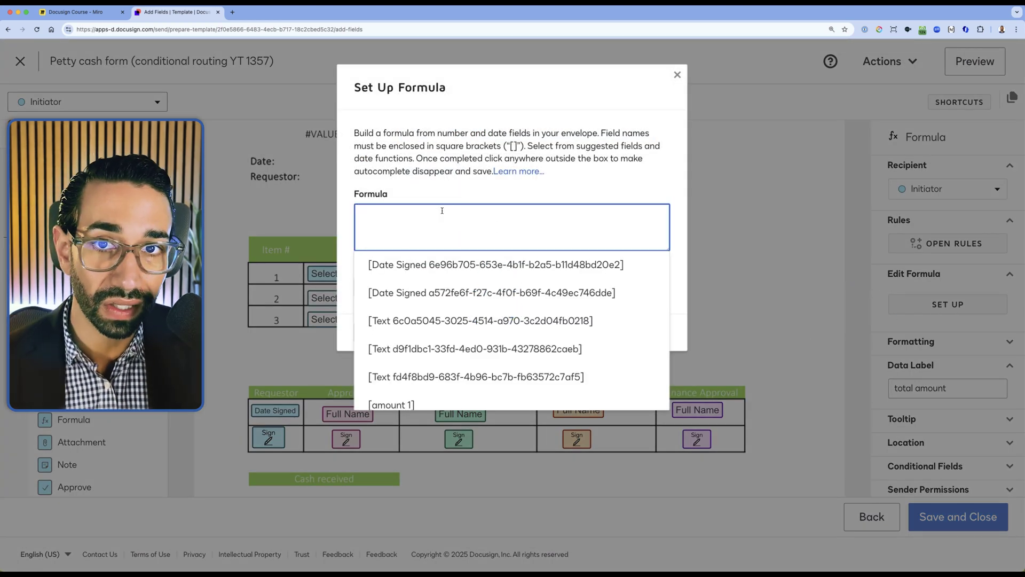
pyautogui.scroll(-2, 453, 284)
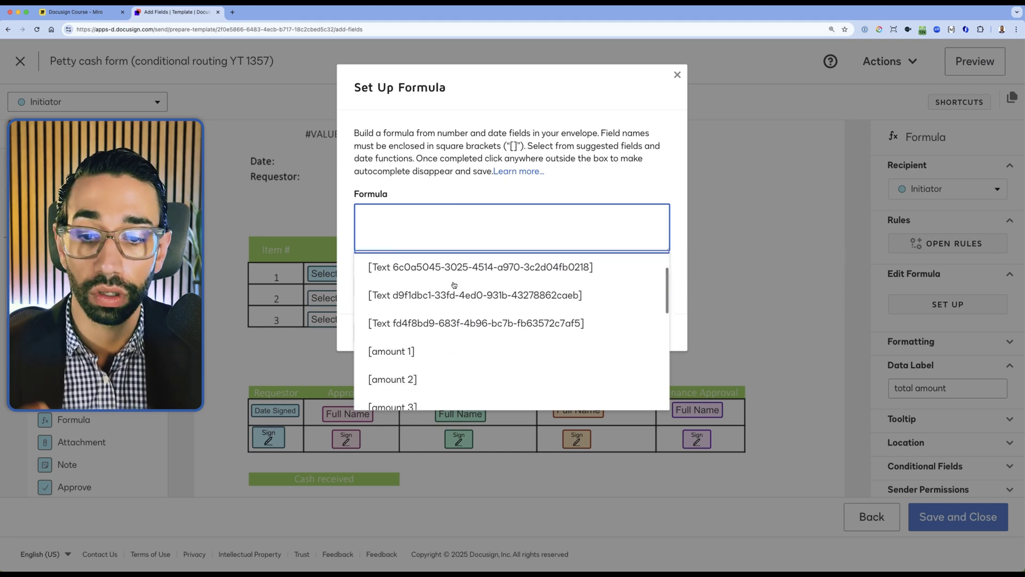
pyautogui.click(389, 351)
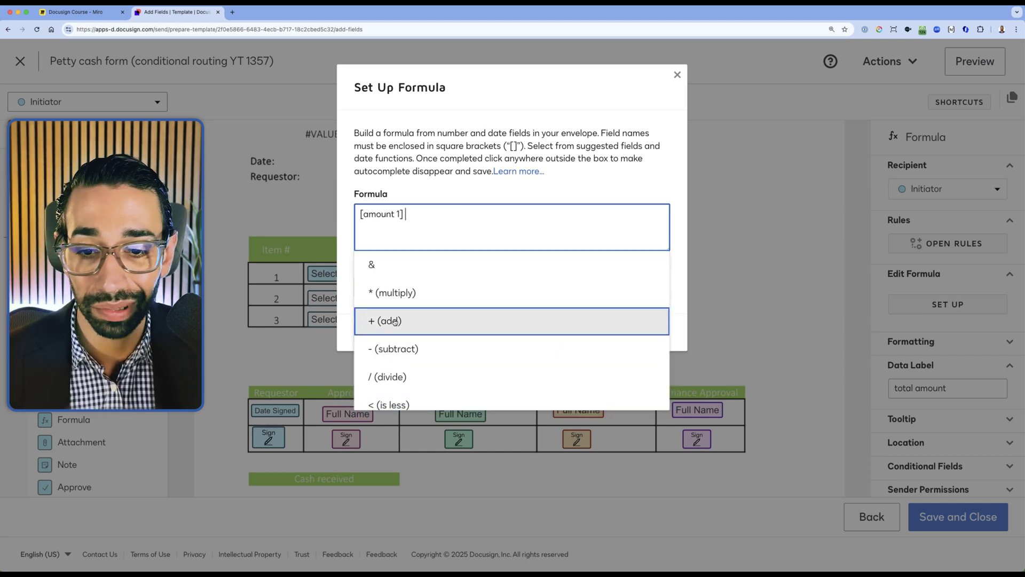
pyautogui.click(390, 320)
pyautogui.scroll(-3, 504, 290)
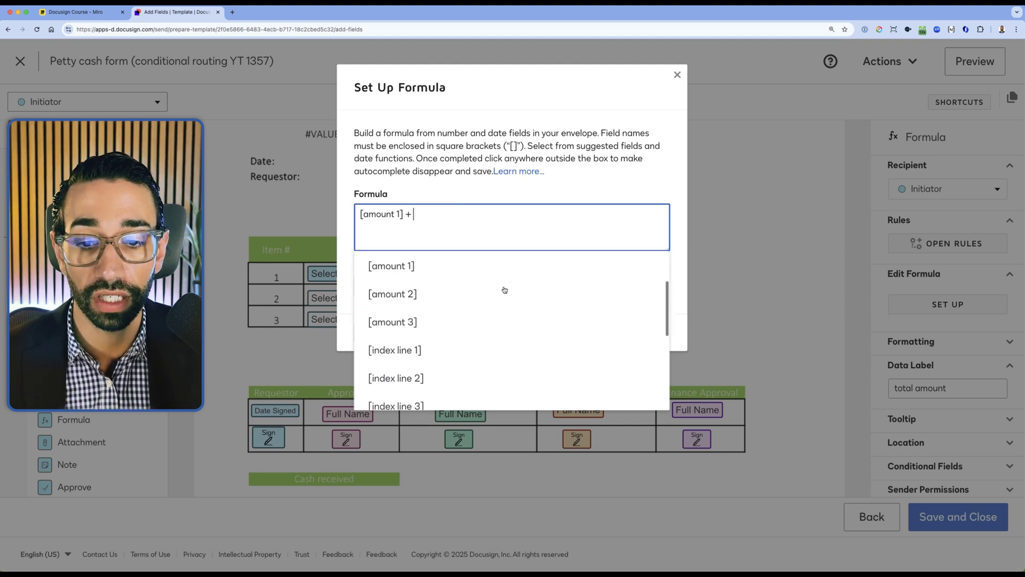
pyautogui.click(436, 301)
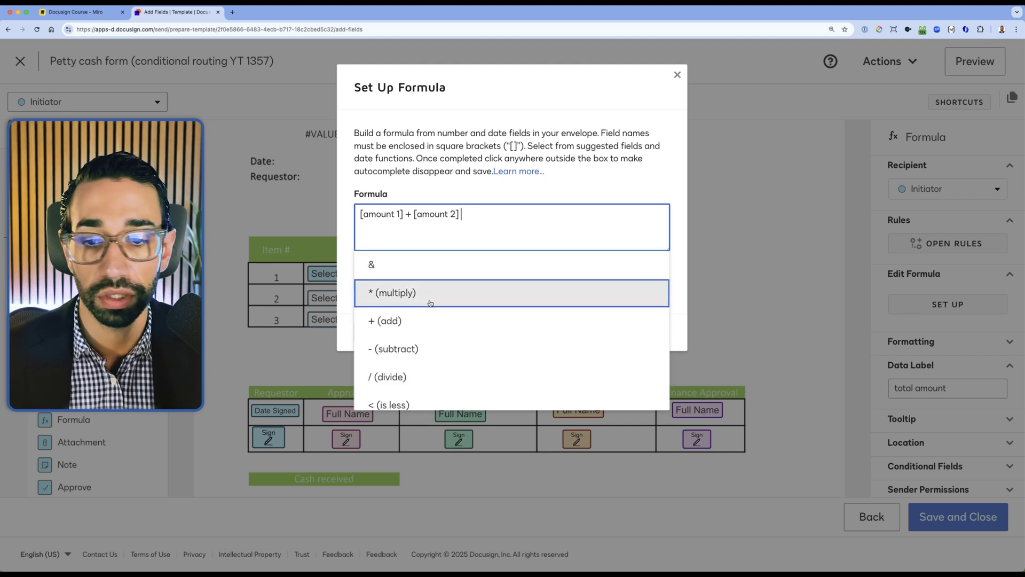
pyautogui.scroll(-1, 474, 316)
pyautogui.scroll(-1, 422, 327)
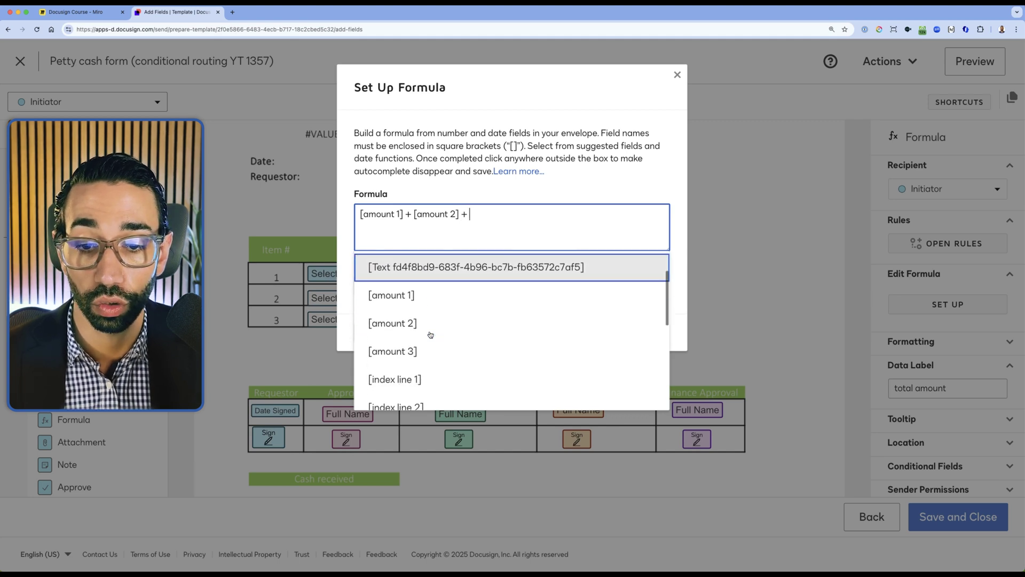
pyautogui.press('Escape')
pyautogui.click(374, 332)
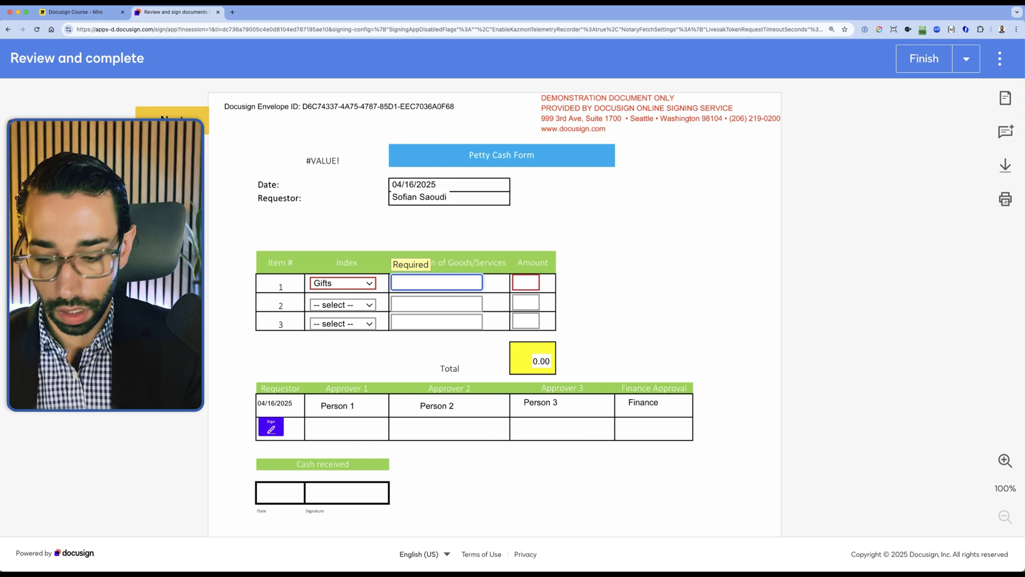
# Step: Enter description 'card' and amounts 100, 200 and 400, so Total shows 700,00
pyautogui.write('ard')
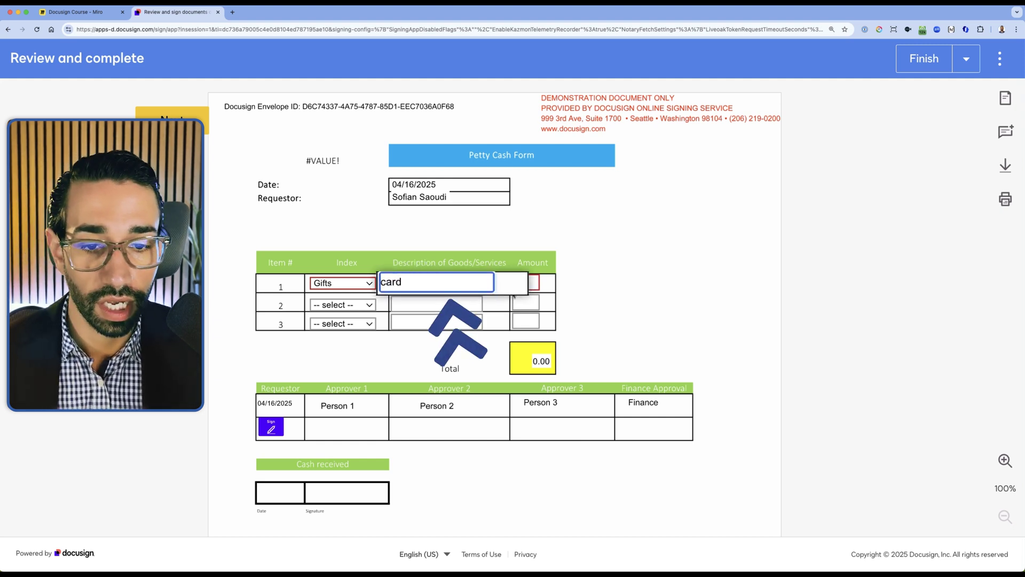
pyautogui.press('Tab')
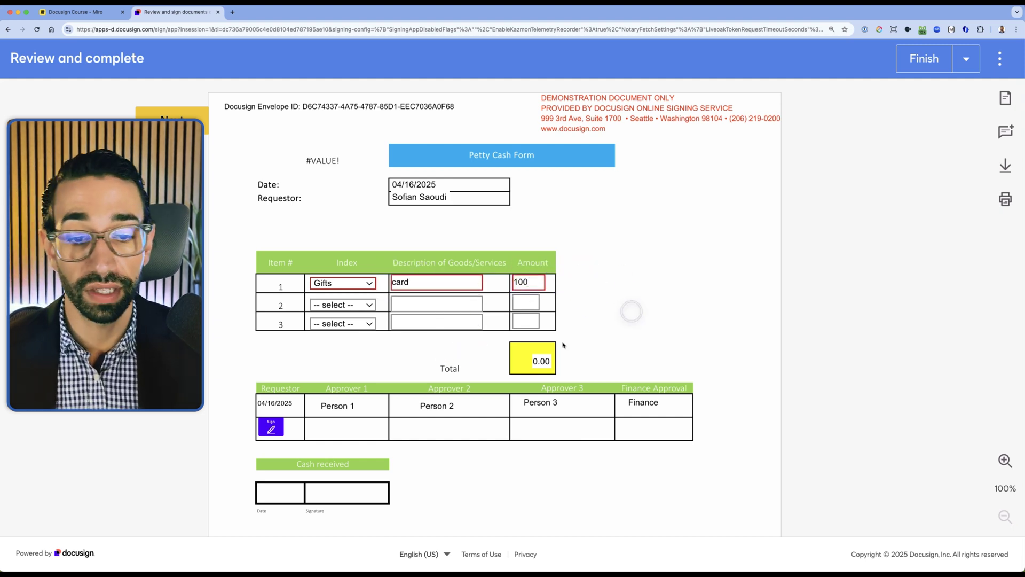
pyautogui.click(521, 356)
pyautogui.click(525, 301)
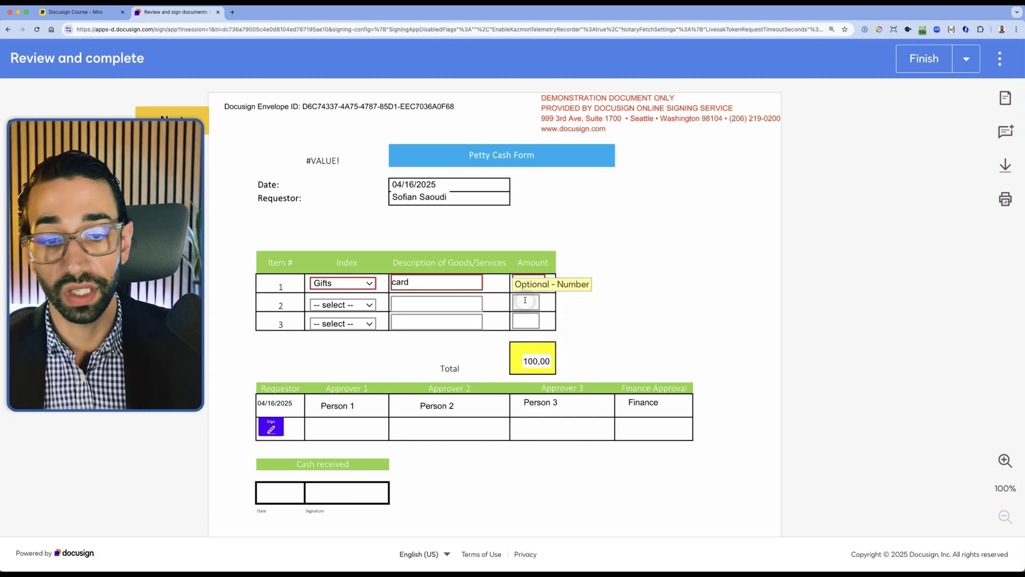
pyautogui.write('200')
pyautogui.click(650, 338)
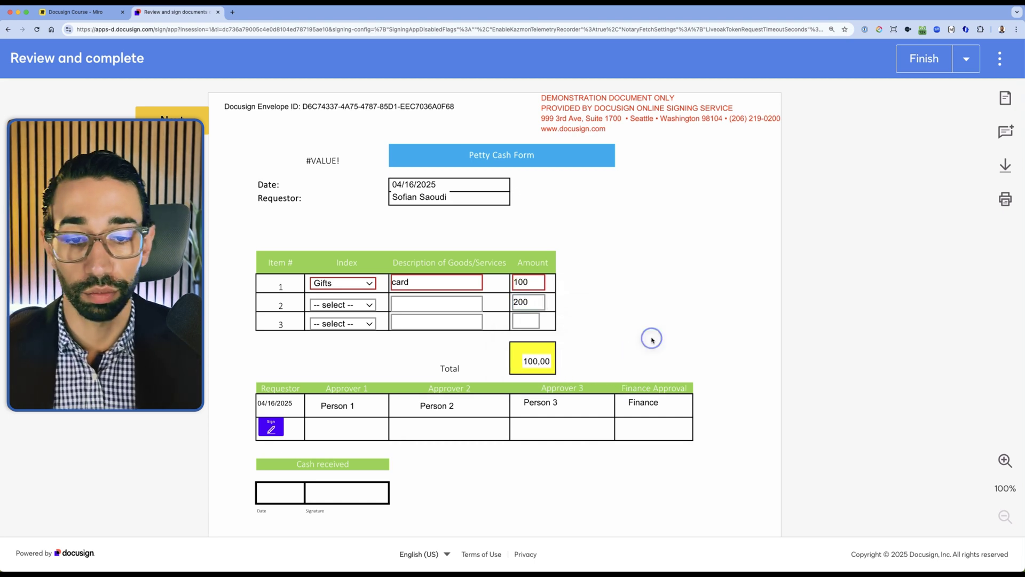
pyautogui.click(525, 320)
pyautogui.write('400')
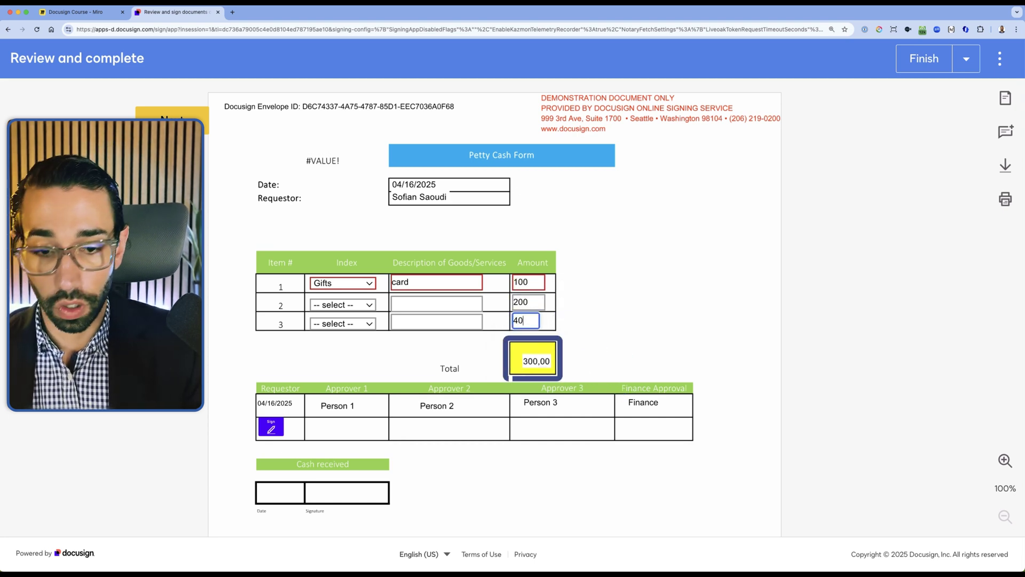
pyautogui.click(646, 334)
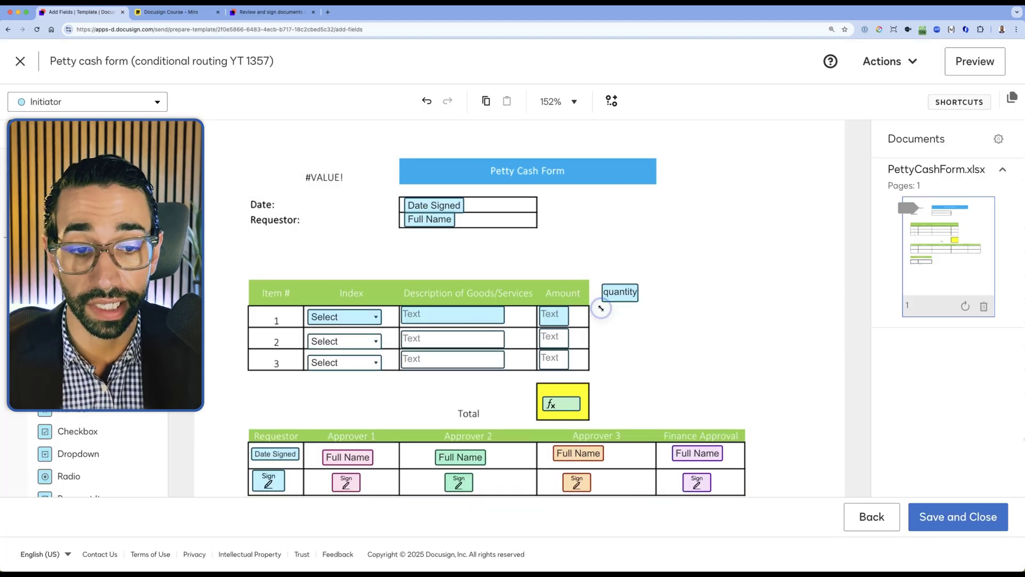
# Step: Set the quantity fields to Numbers validation and label the first one 'quantity line 1'
pyautogui.click(604, 312)
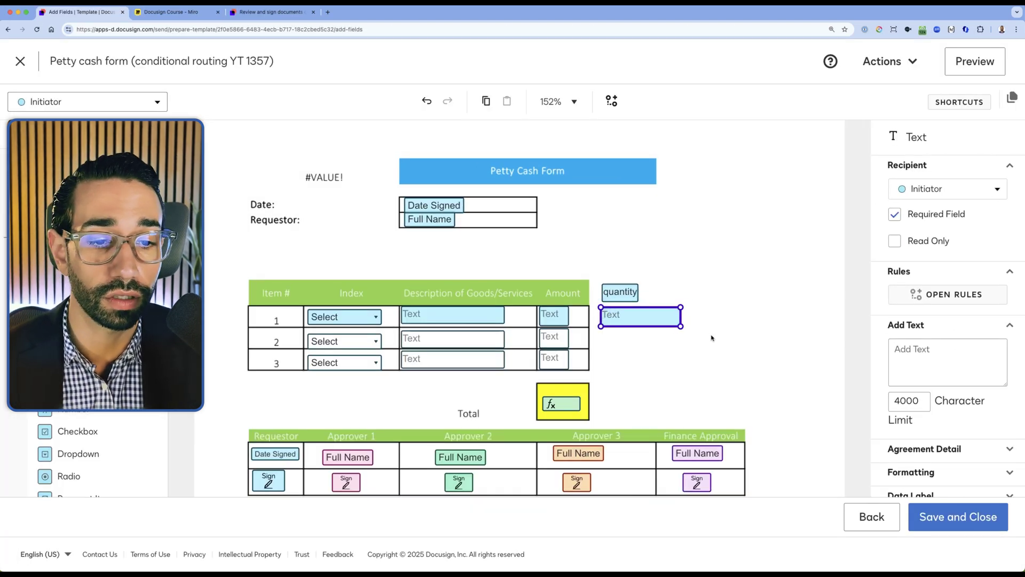
pyautogui.click(939, 398)
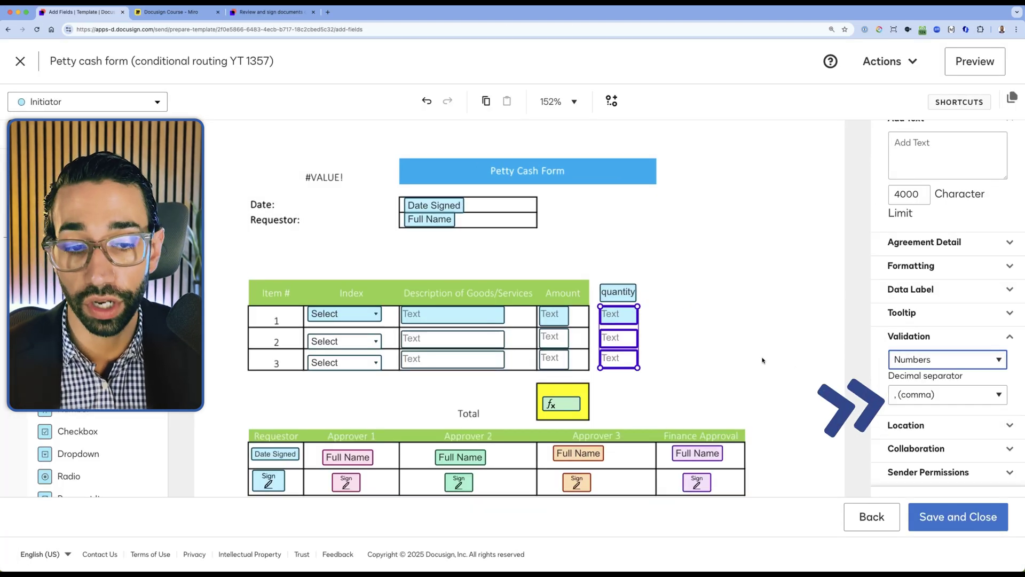
pyautogui.click(762, 360)
pyautogui.click(613, 317)
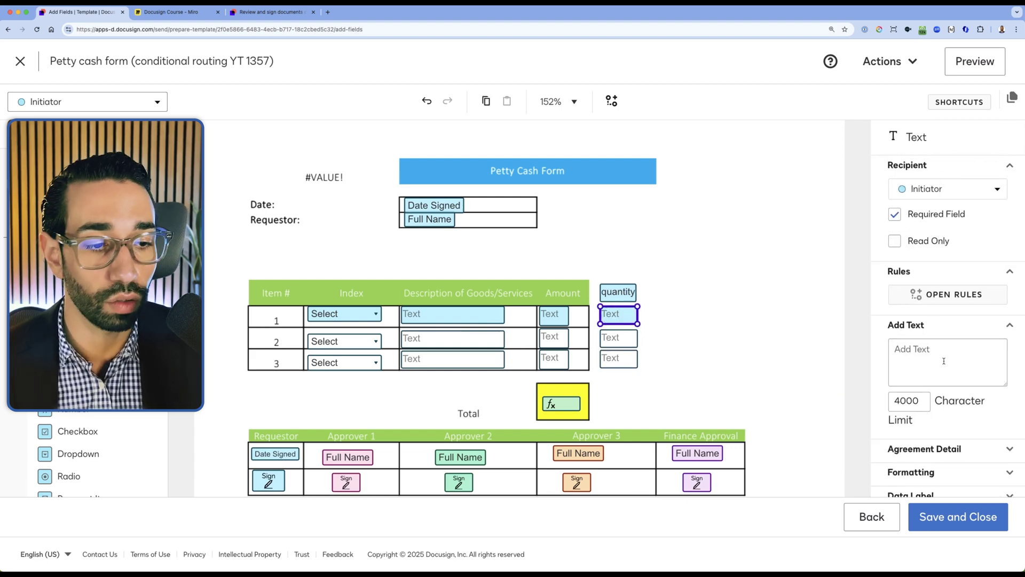
pyautogui.scroll(-3, 943, 361)
pyautogui.click(902, 406)
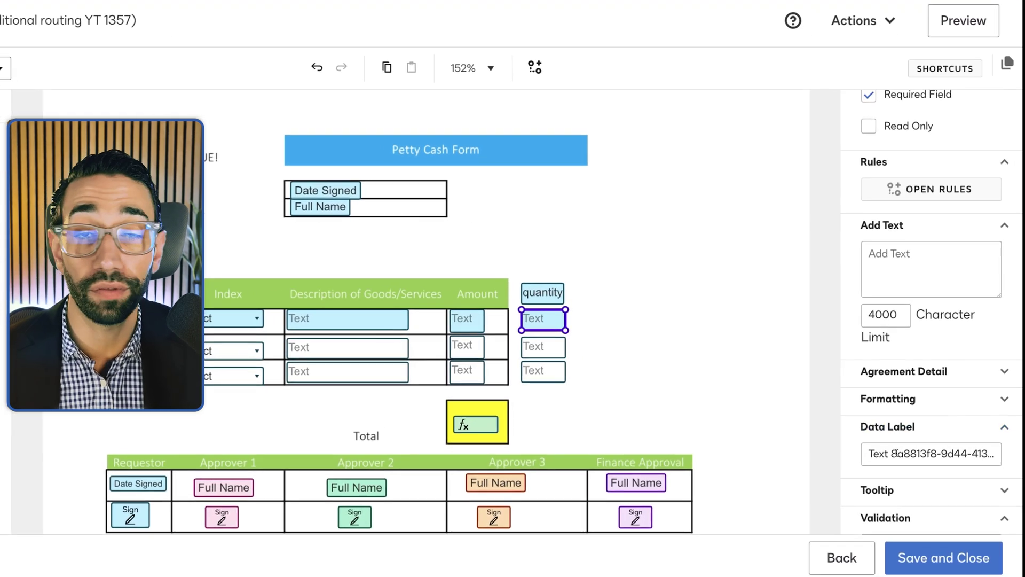
pyautogui.tripleClick(896, 453)
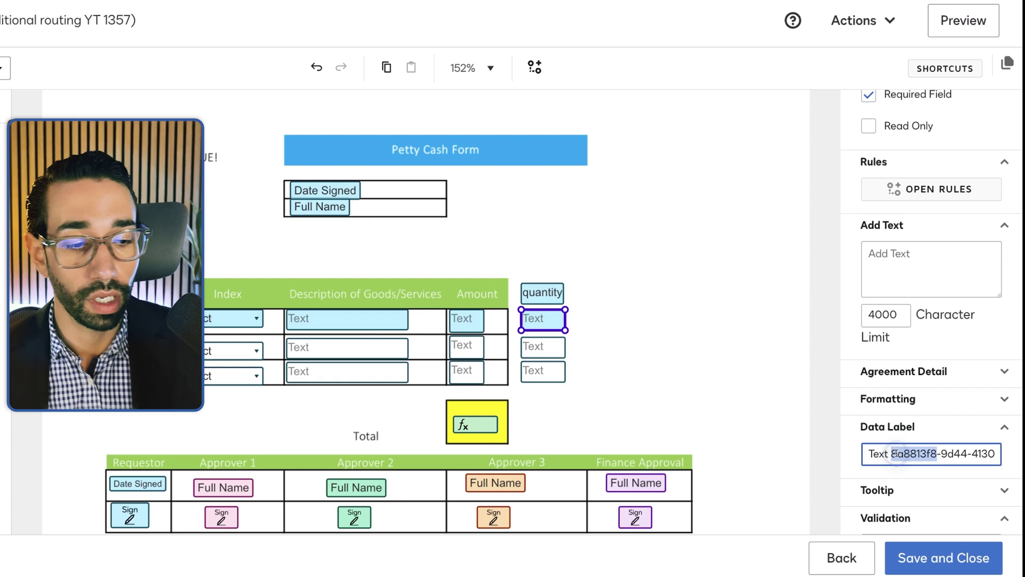
pyautogui.write('qua')
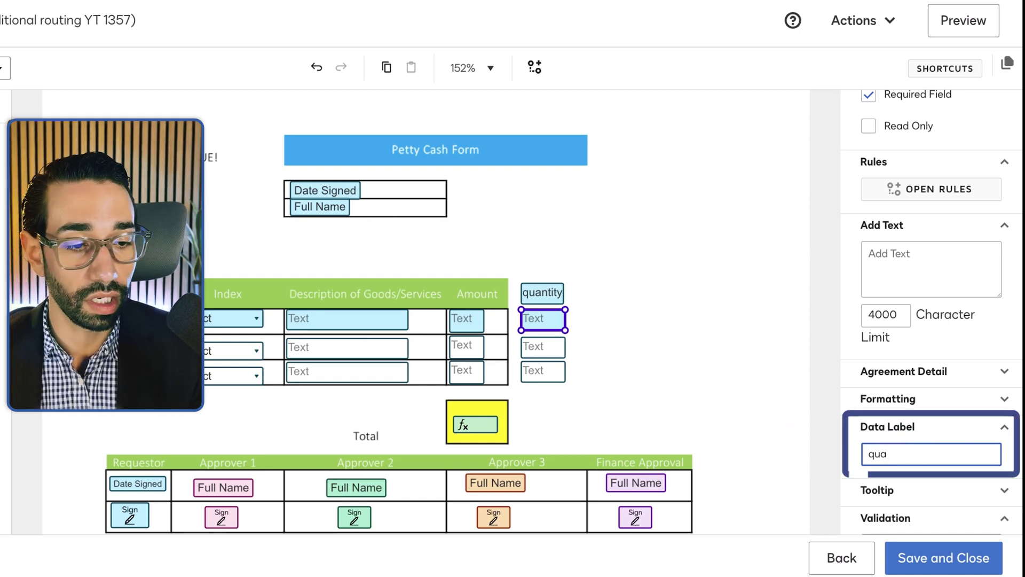
pyautogui.write('ntity line 1')
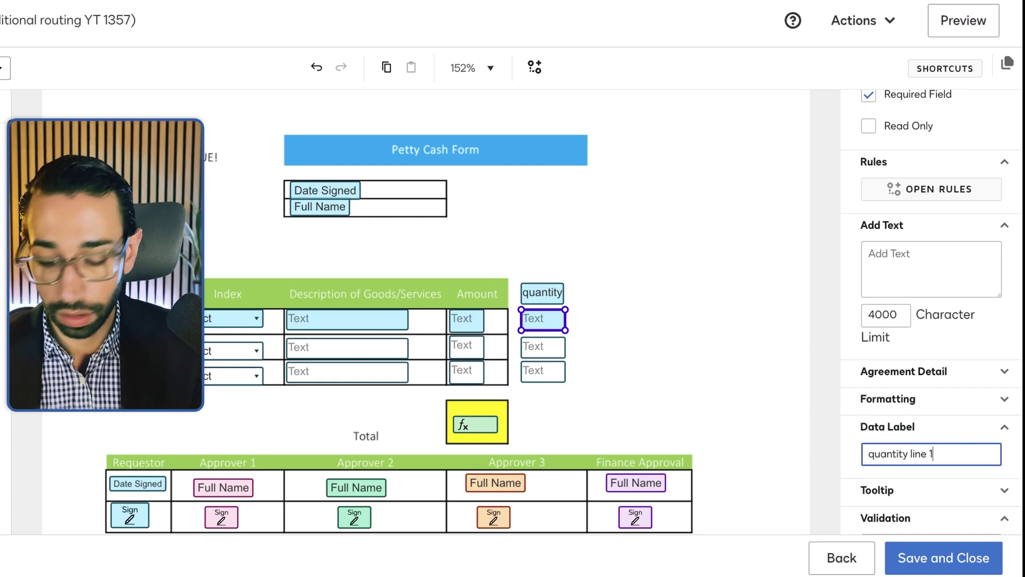
# Step: Reuse the copied label on the third quantity field, renaming it 'quantity line 3'
pyautogui.hotkey('ctrl', 'a')
pyautogui.hotkey('ctrl', 'c')
pyautogui.click(544, 370)
pyautogui.tripleClick(932, 454)
pyautogui.hotkey('ctrl', 'v')
pyautogui.press('BackSpace')
pyautogui.write('3')
pyautogui.click(773, 359)
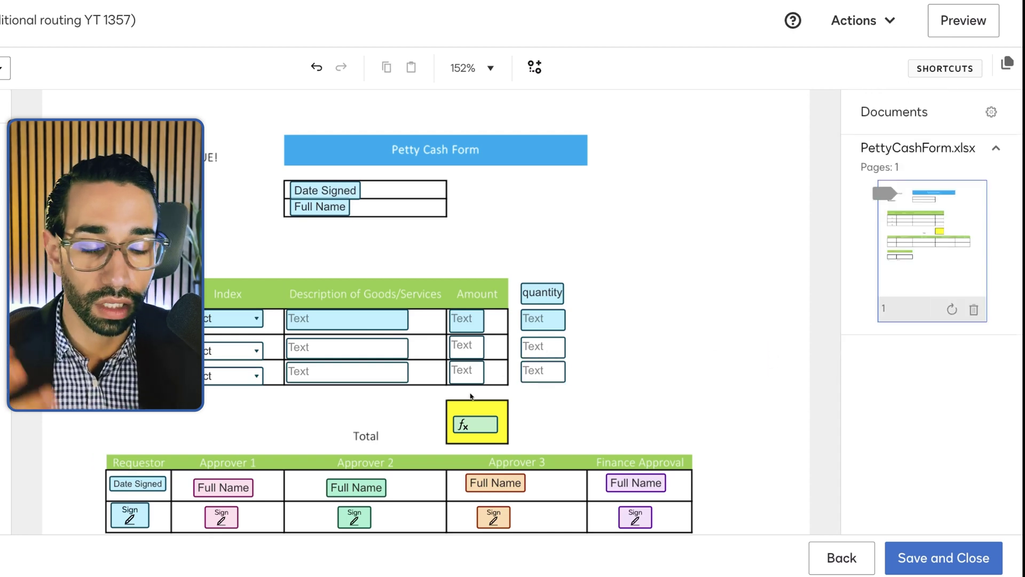
# Step: Clear the Total formula and start it with ([amount 1]*[quantity line 1])+
pyautogui.click(473, 426)
pyautogui.doubleClick(495, 420)
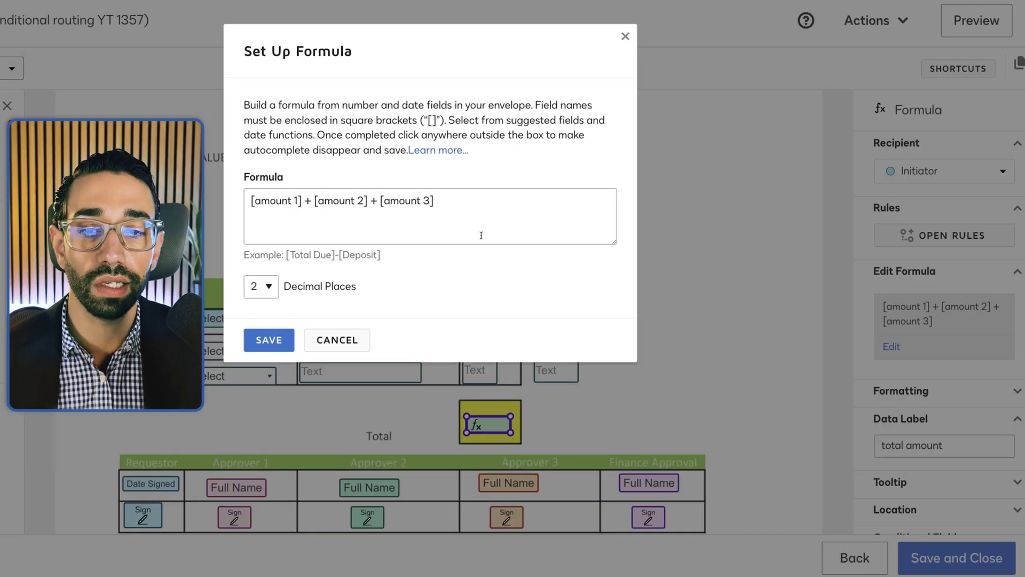
pyautogui.click(492, 198)
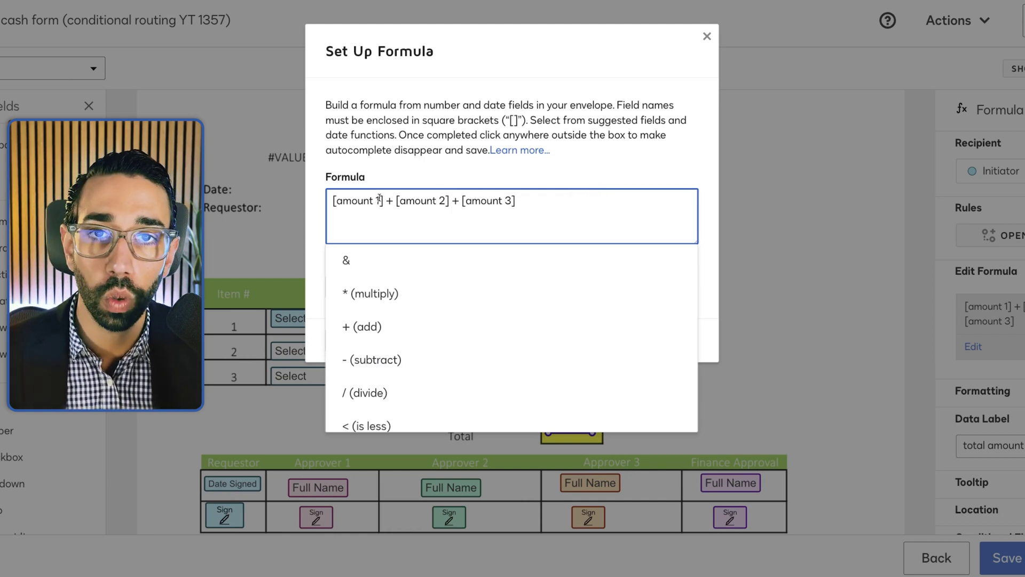
pyautogui.hotkey('ctrl', 'a')
pyautogui.press('BackSpace')
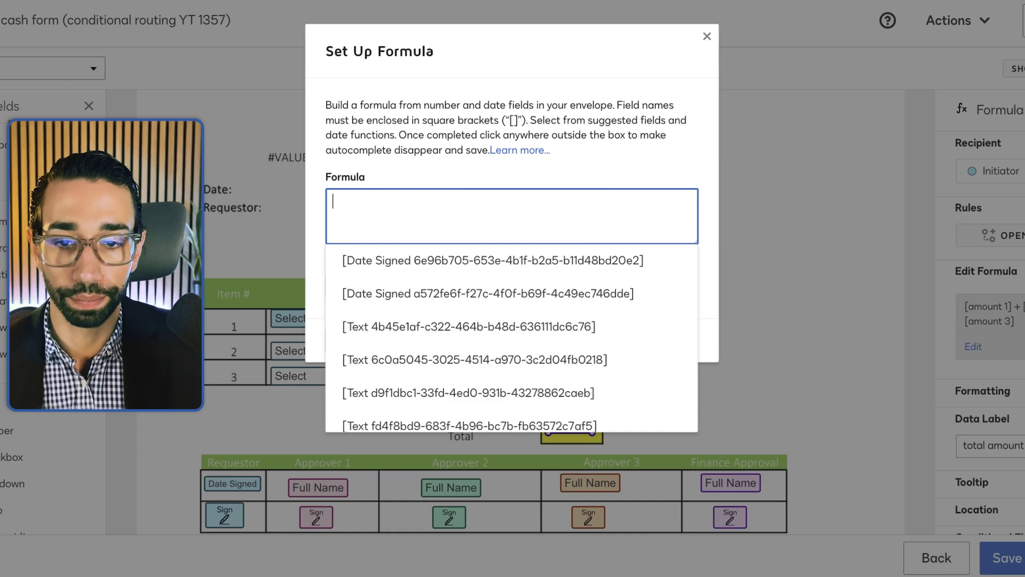
pyautogui.write('(')
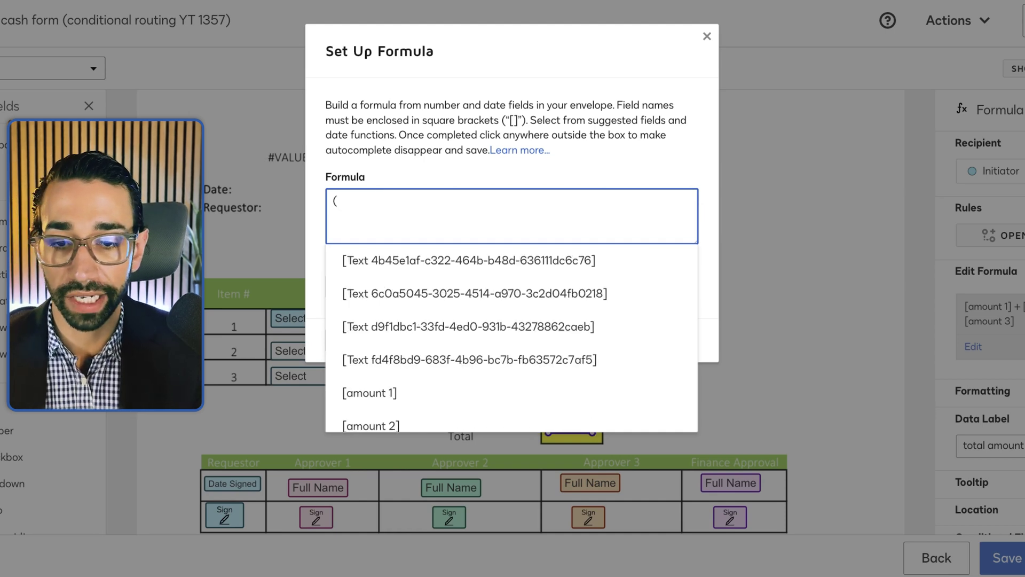
pyautogui.click(378, 392)
pyautogui.click(374, 283)
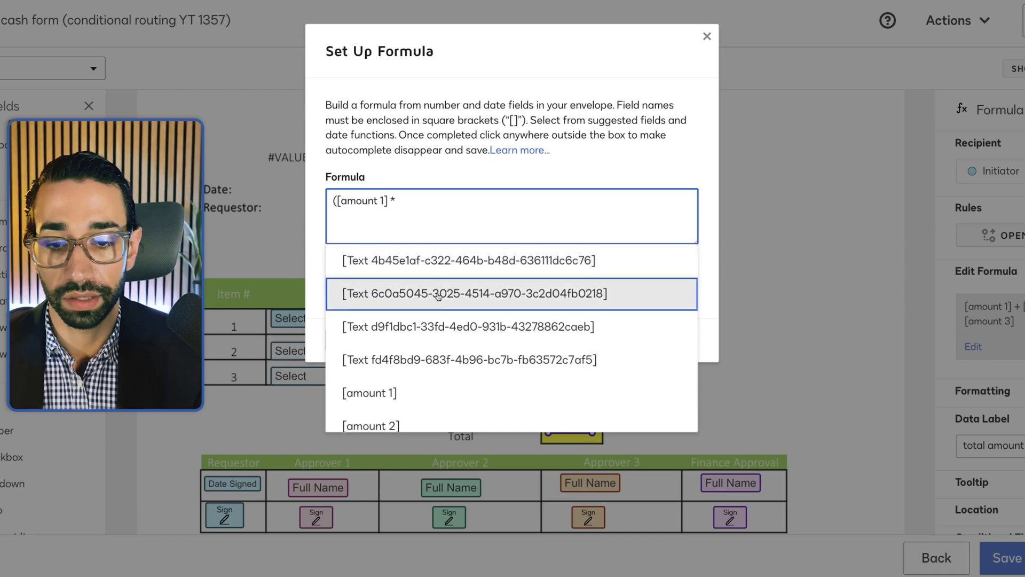
pyautogui.scroll(-3, 443, 331)
pyautogui.scroll(-2, 448, 359)
pyautogui.click(448, 362)
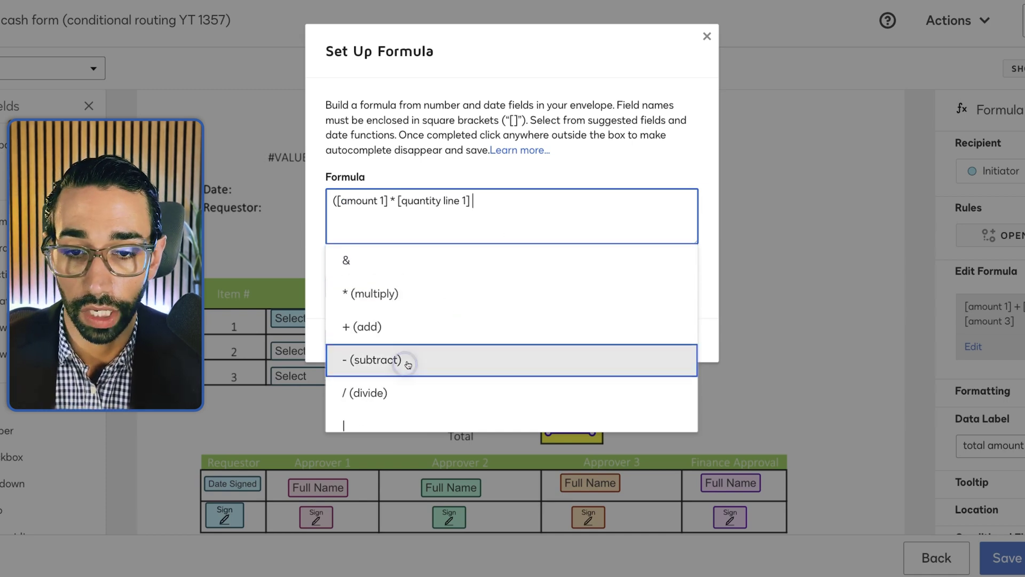
pyautogui.write(')+(')
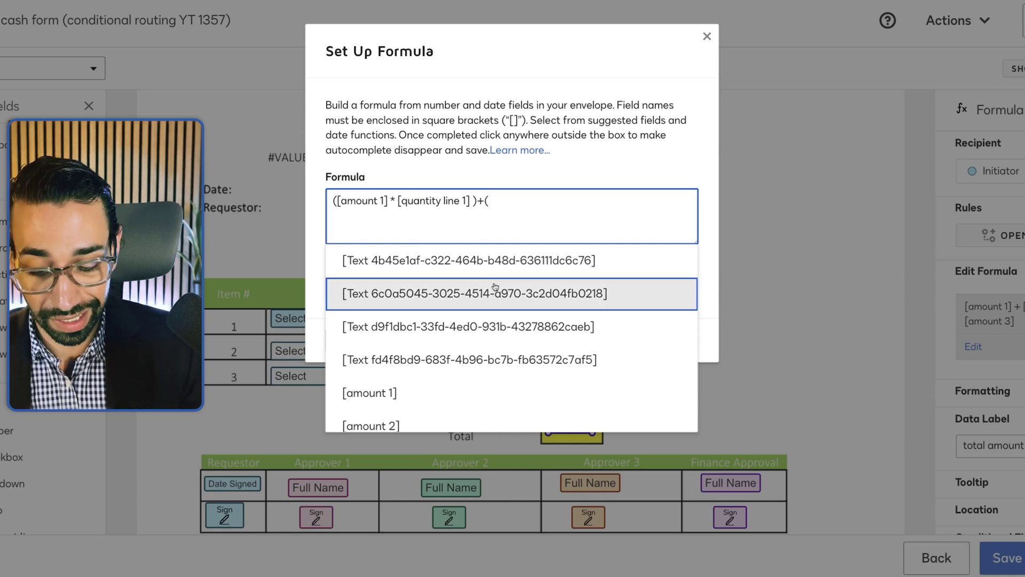
# Step: Append ([amount 2]*[quantity line 2])+([amount 3]*[quantity line 3]) and close the formula editor
pyautogui.scroll(-2, 502, 374)
pyautogui.click(492, 370)
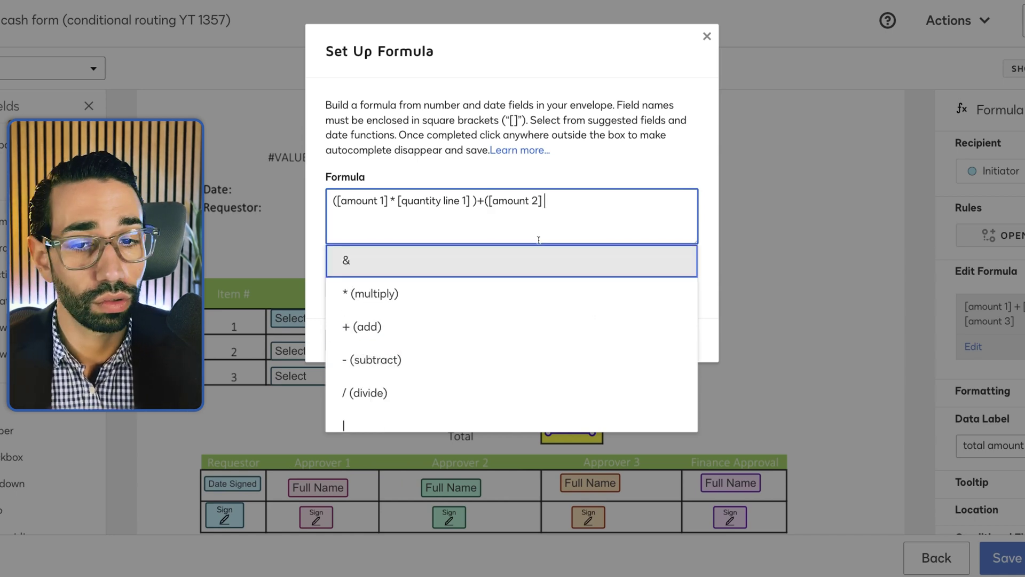
pyautogui.click(394, 281)
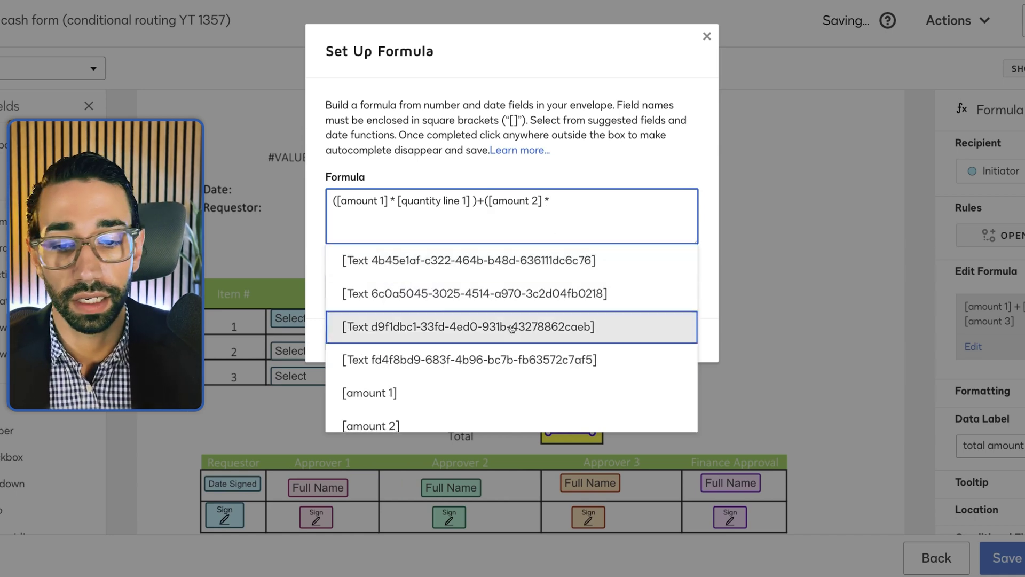
pyautogui.scroll(-5, 490, 354)
pyautogui.scroll(-3, 489, 354)
pyautogui.click(434, 337)
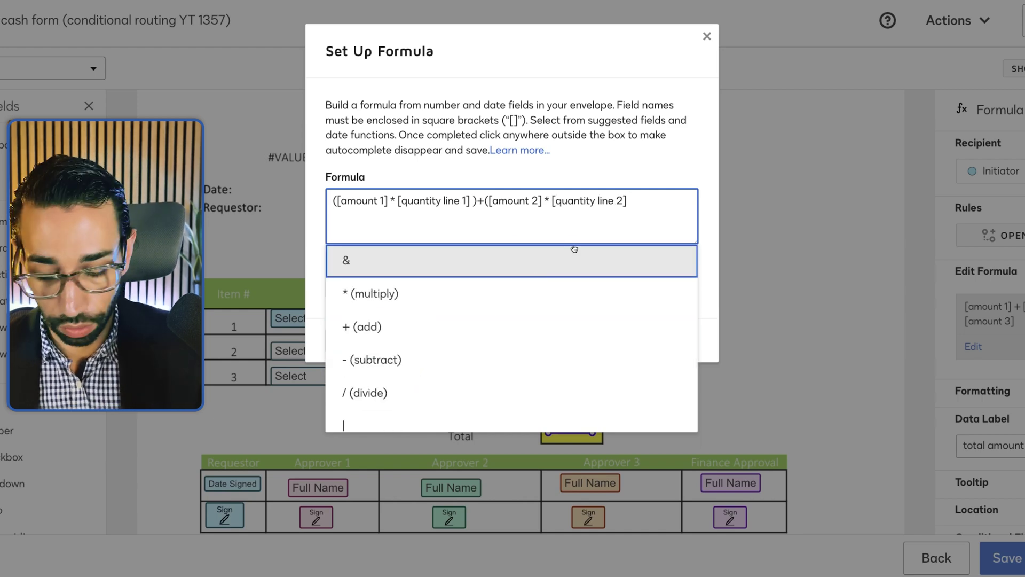
pyautogui.write(')+(')
pyautogui.scroll(-3, 488, 339)
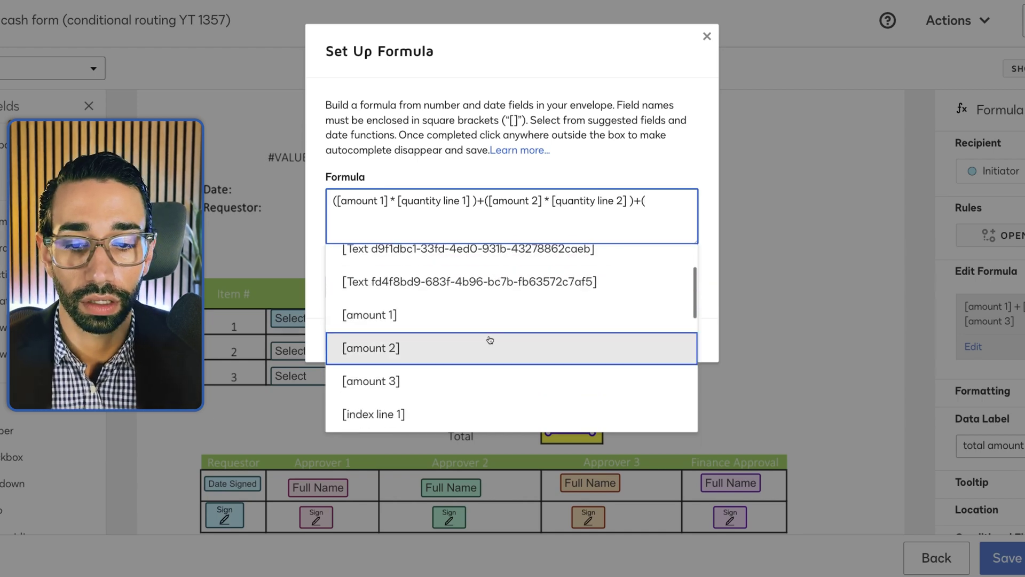
pyautogui.click(400, 383)
pyautogui.write('* [quantity line 3] )')
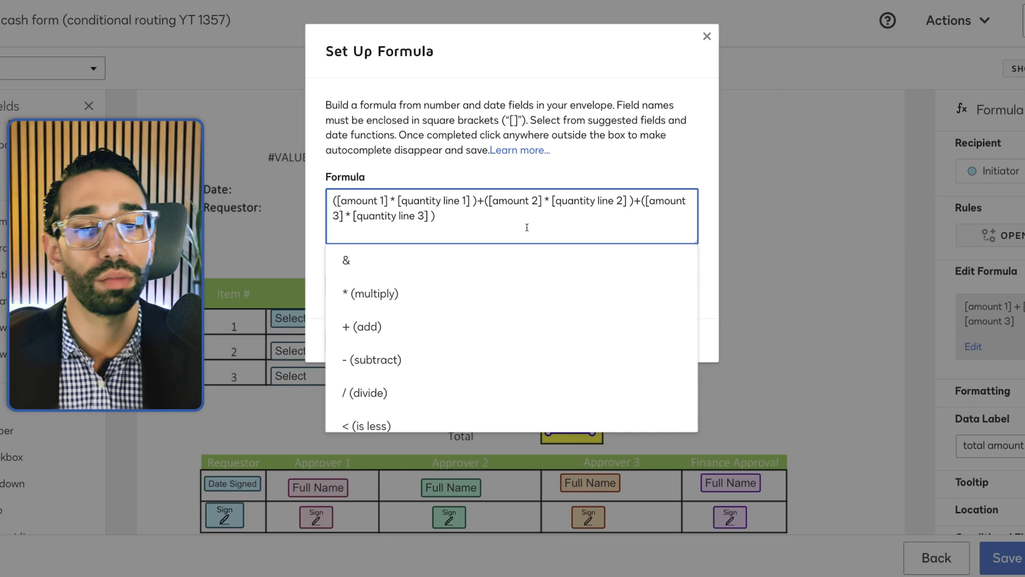
pyautogui.click(466, 167)
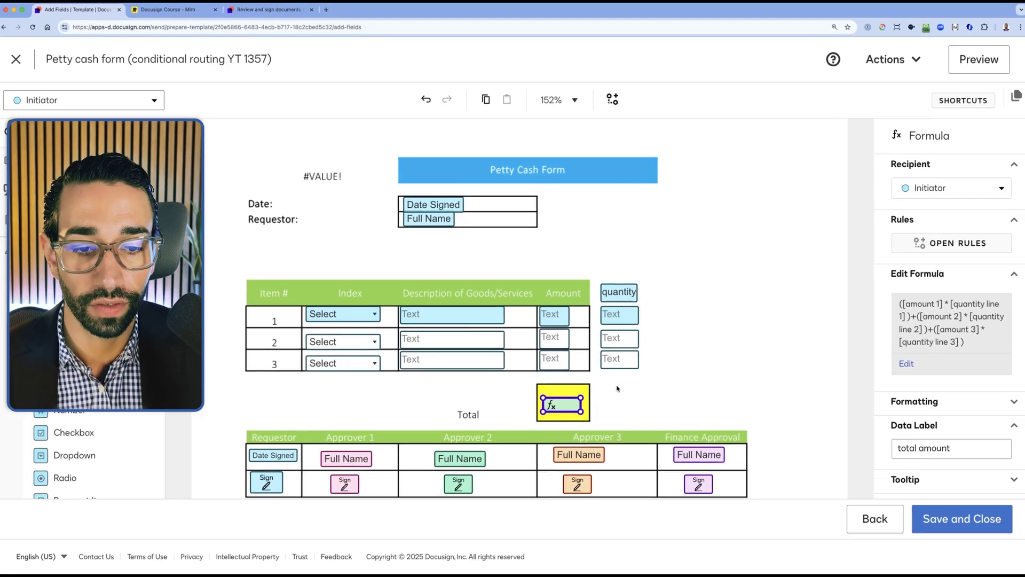
# Step: Save the template and fill in the item descriptions, ending with 'whatever' in the third row
pyautogui.click(629, 396)
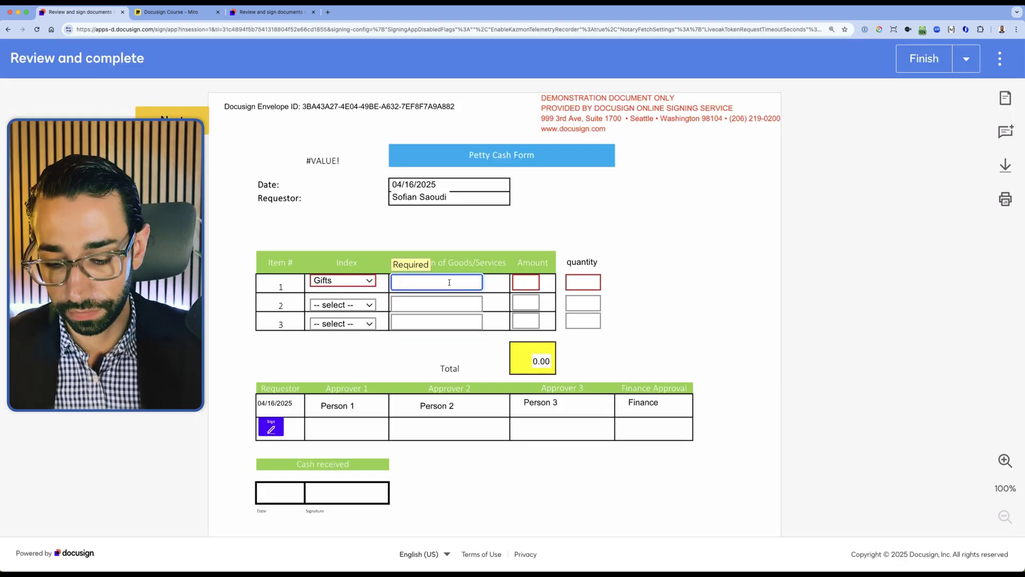
pyautogui.write('party')
pyautogui.click(450, 303)
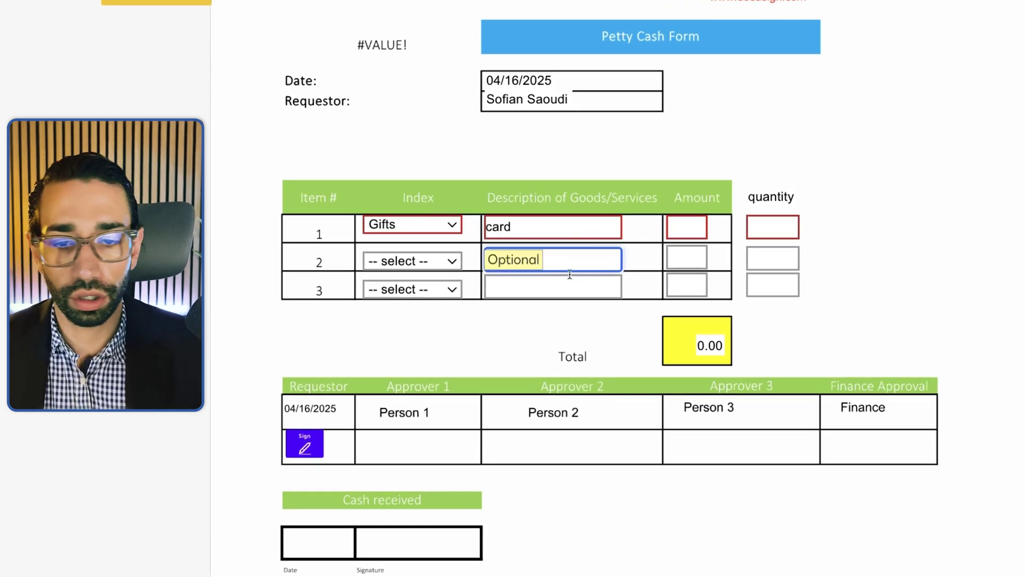
pyautogui.click(570, 284)
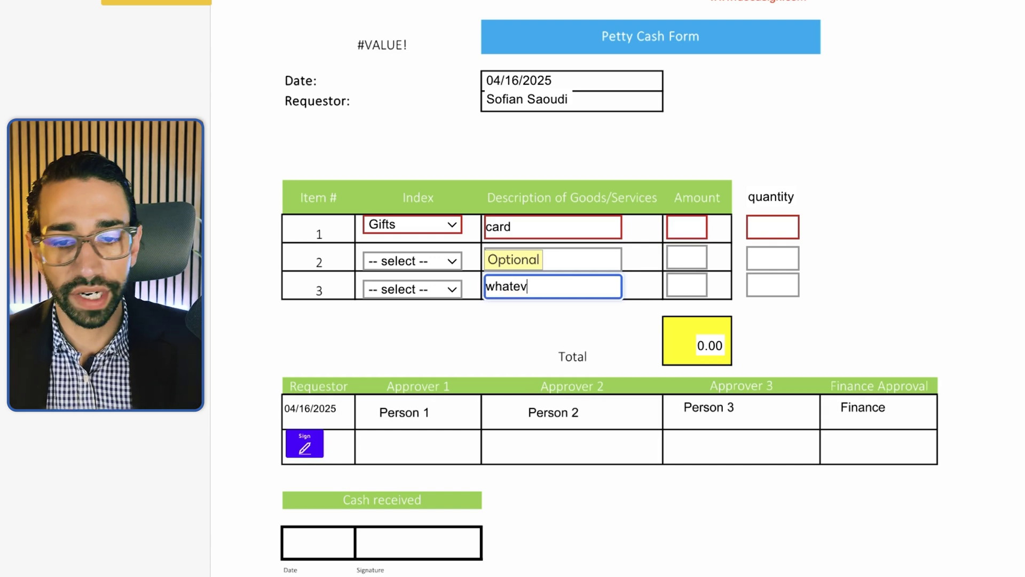
pyautogui.write('whatever')
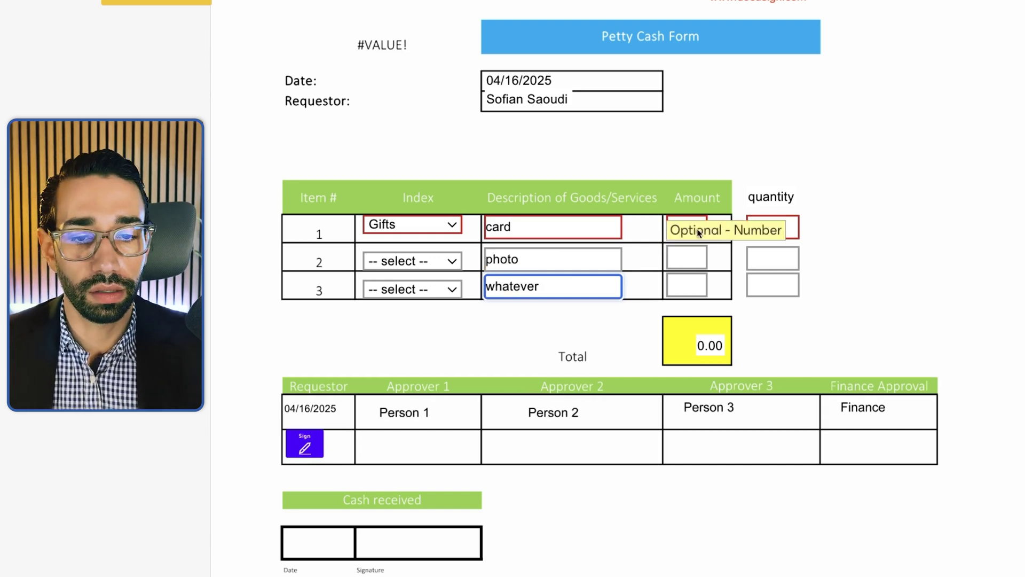
# Step: Enter amounts 100, 200 and 800 in the three rows
pyautogui.click(685, 230)
pyautogui.write('100')
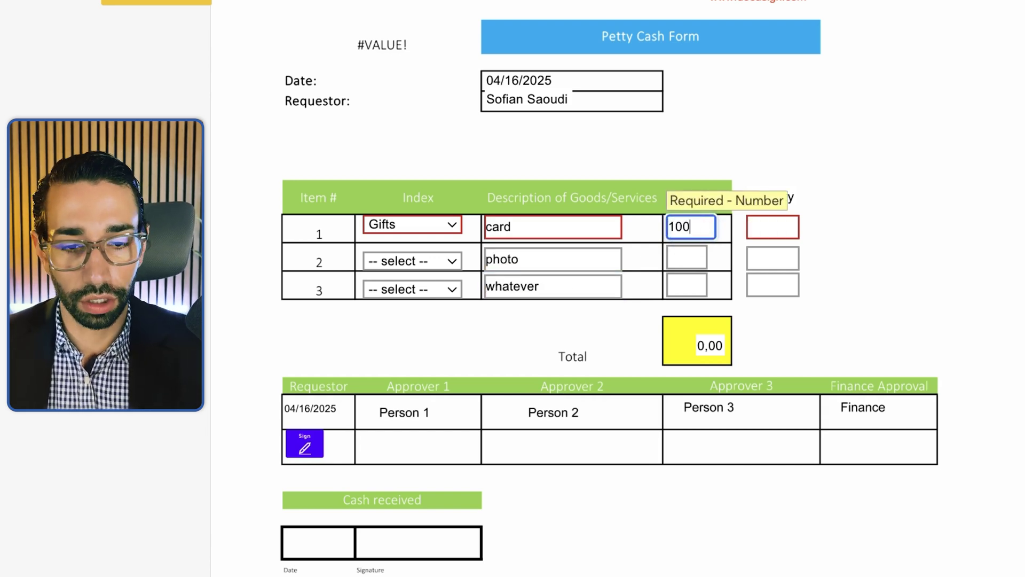
pyautogui.click(689, 257)
pyautogui.write('200')
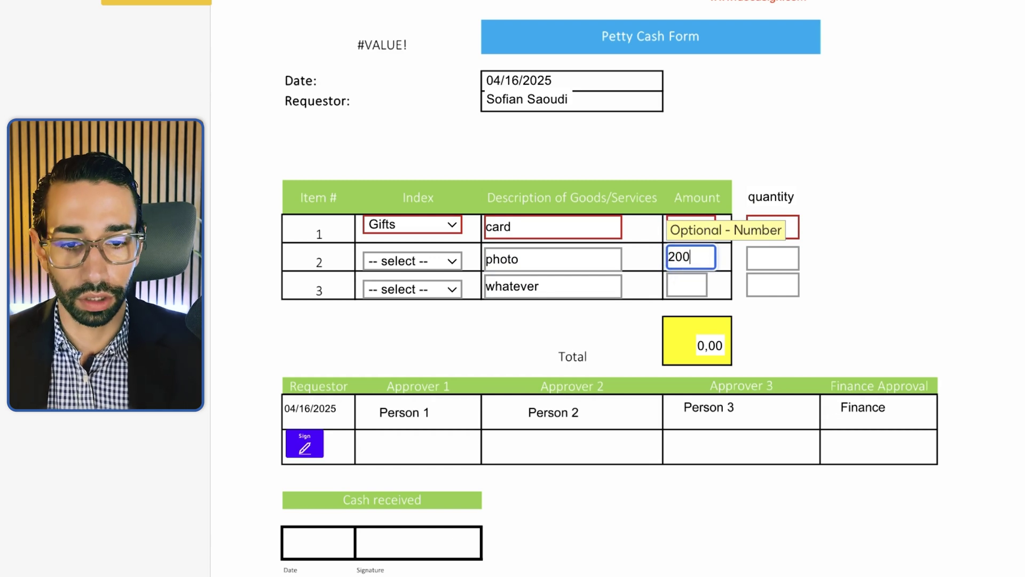
pyautogui.click(704, 288)
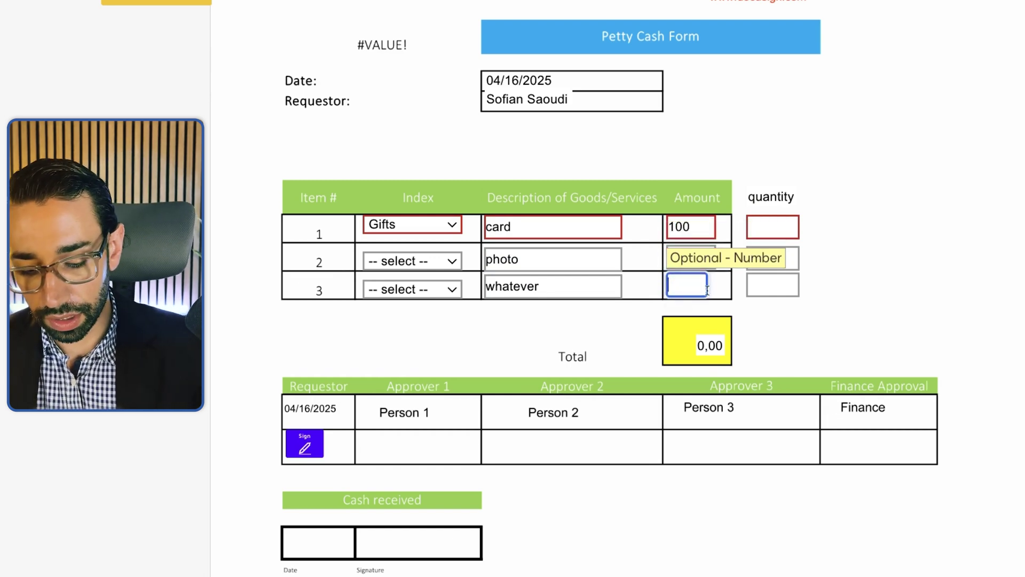
pyautogui.write('800')
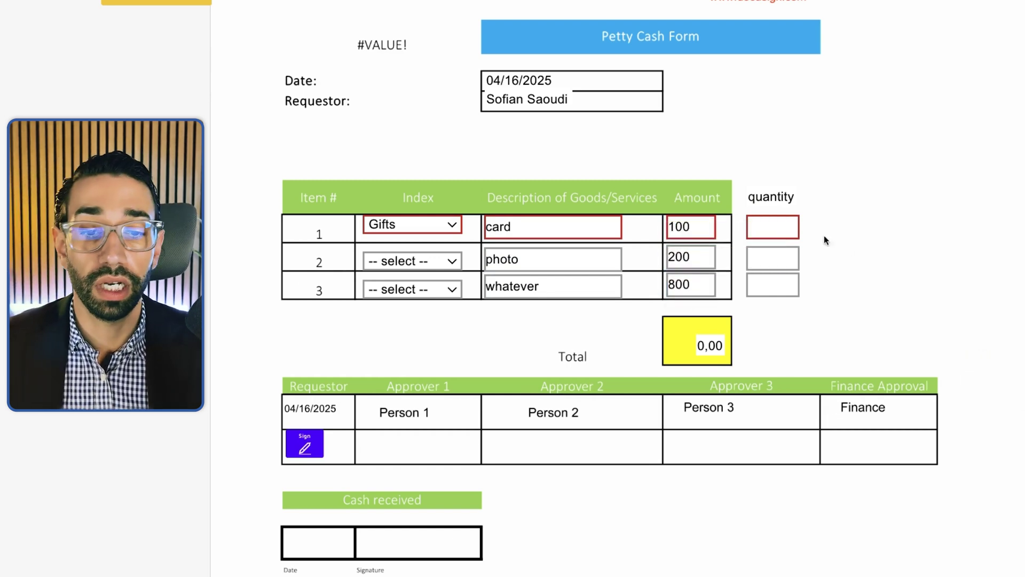
# Step: Enter quantities 2, 5 and 2 so the Total recalculates to 2.800,00
pyautogui.click(791, 226)
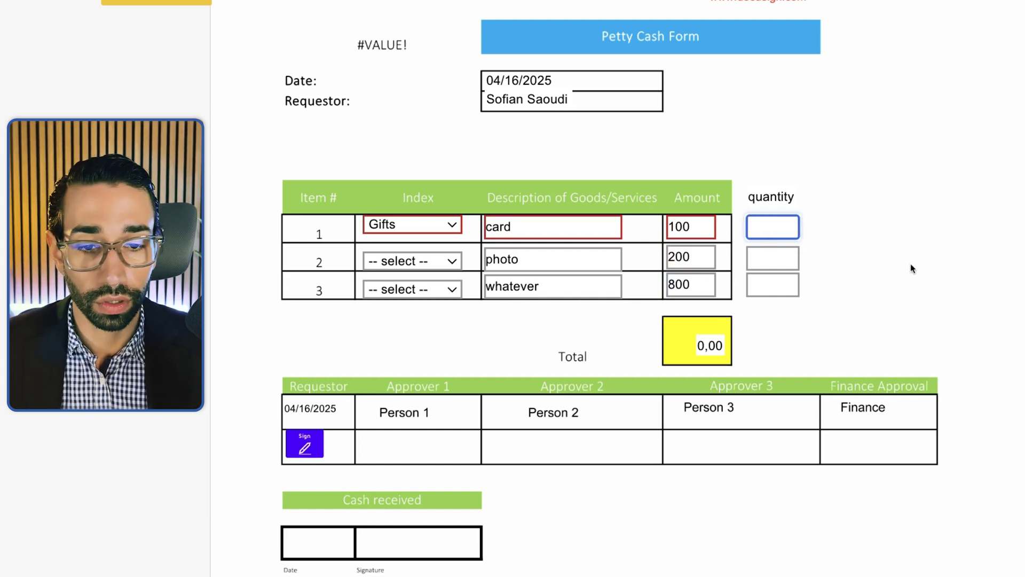
pyautogui.write('2')
pyautogui.click(777, 262)
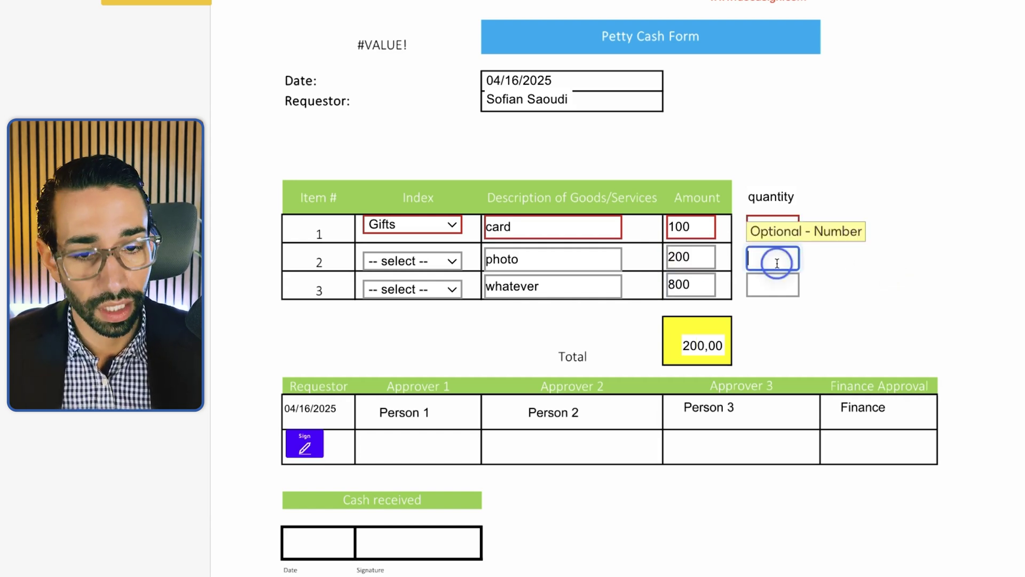
pyautogui.write('5')
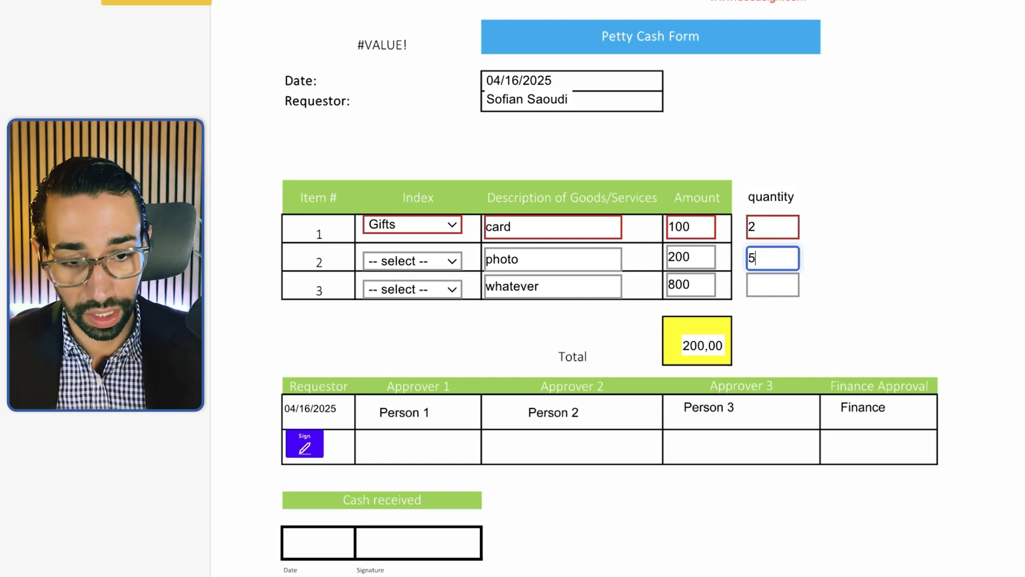
pyautogui.click(820, 327)
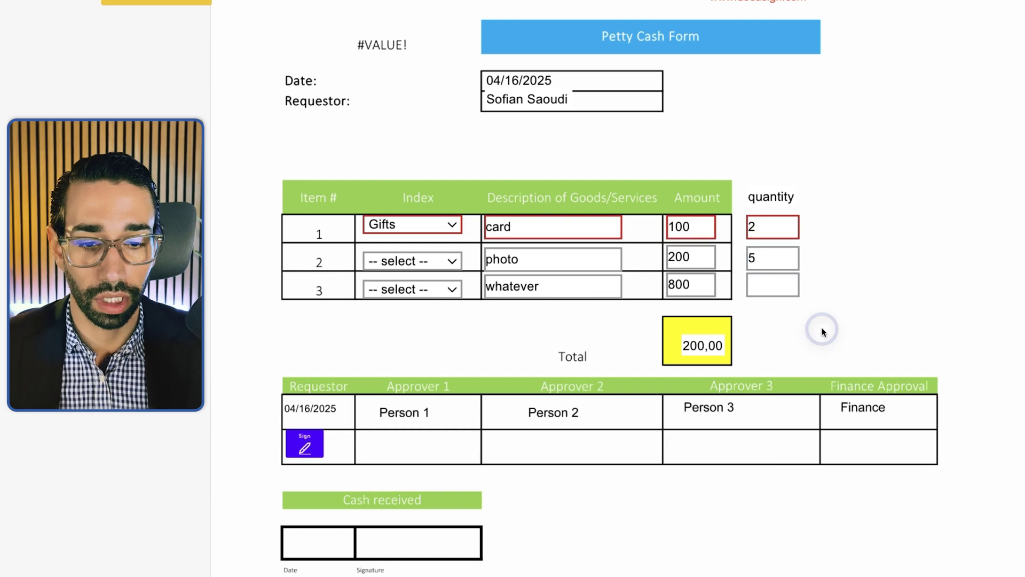
pyautogui.click(770, 277)
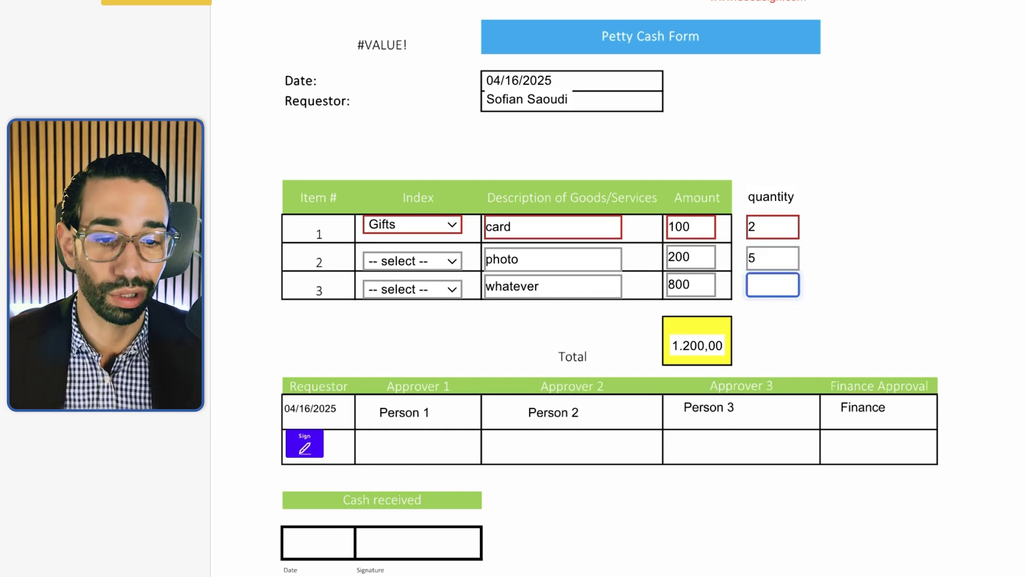
pyautogui.write('2')
pyautogui.click(820, 327)
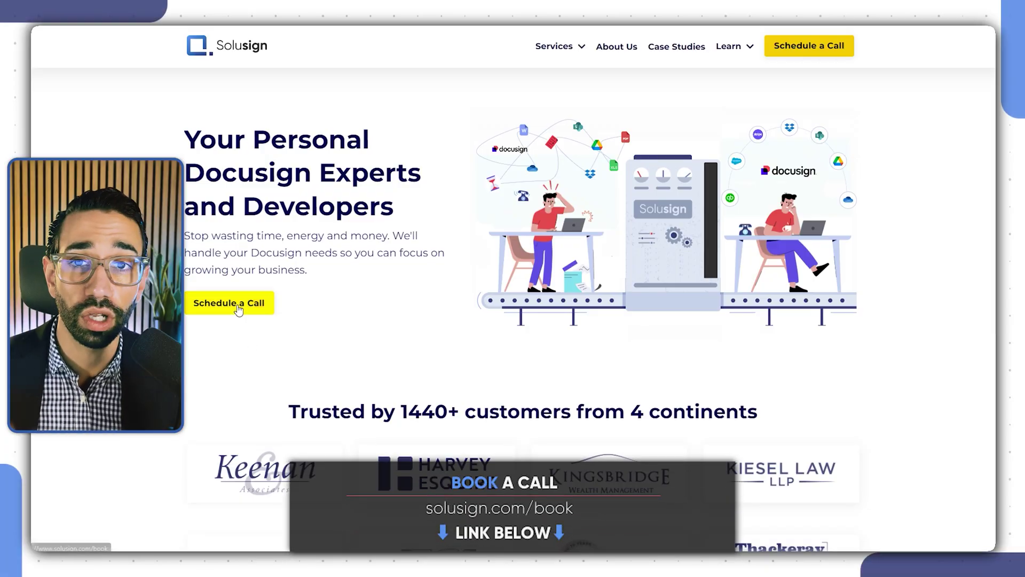
# Step: Choose Docusign Development under Schedule a Call, then open the DocuSign Mastery cheat sheet download form
pyautogui.click(239, 309)
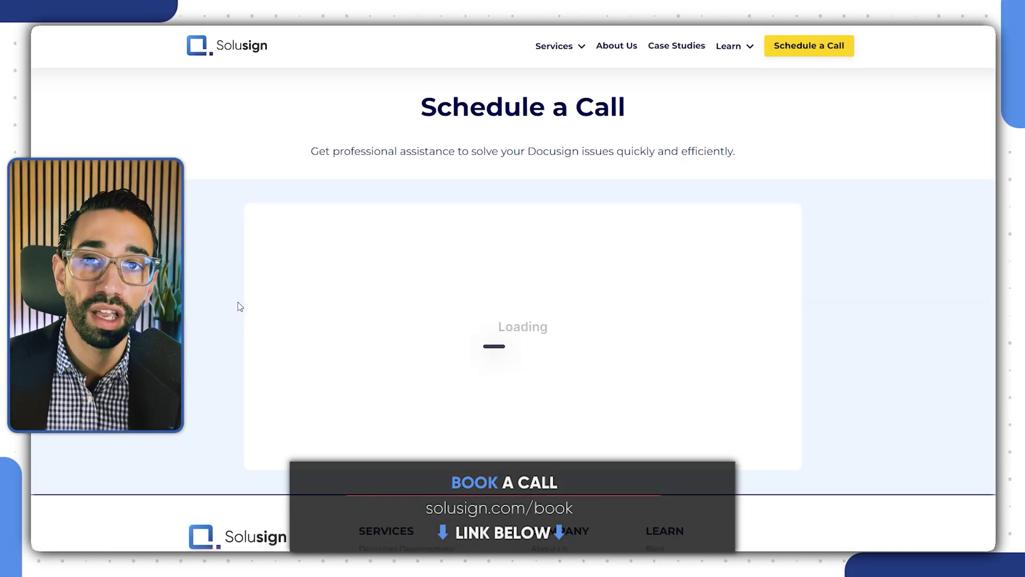
pyautogui.click(414, 364)
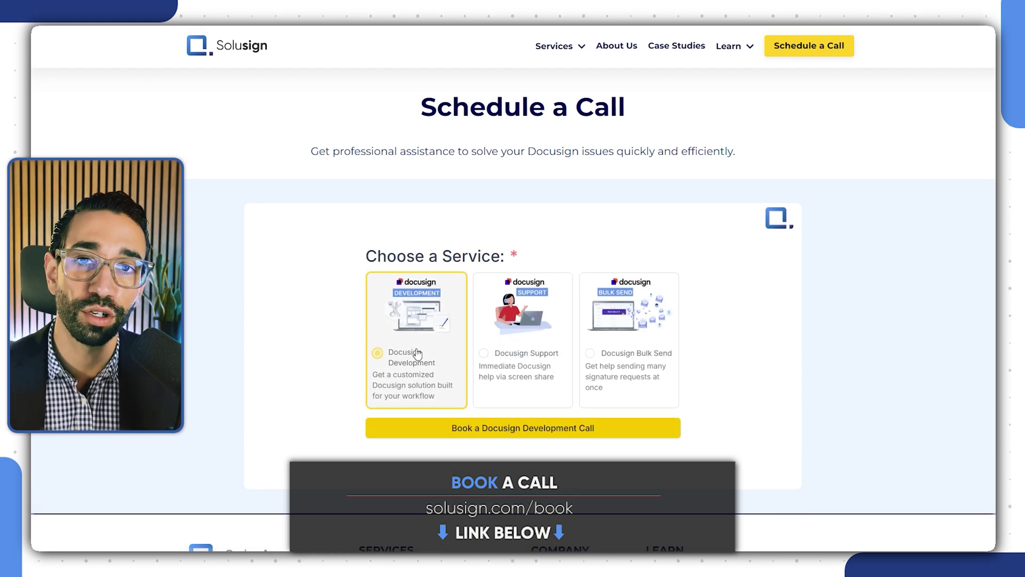
pyautogui.click(514, 430)
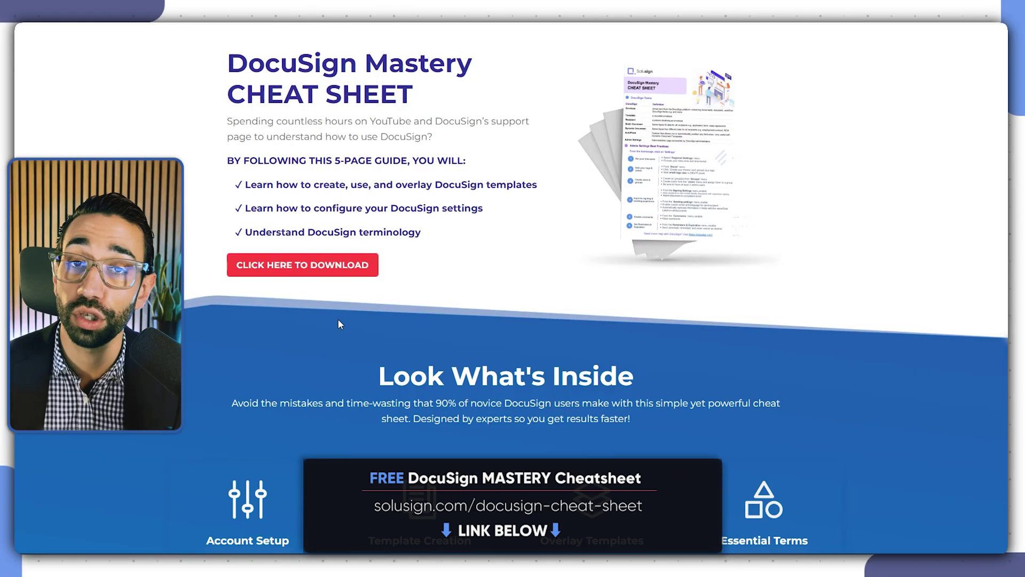
pyautogui.click(327, 267)
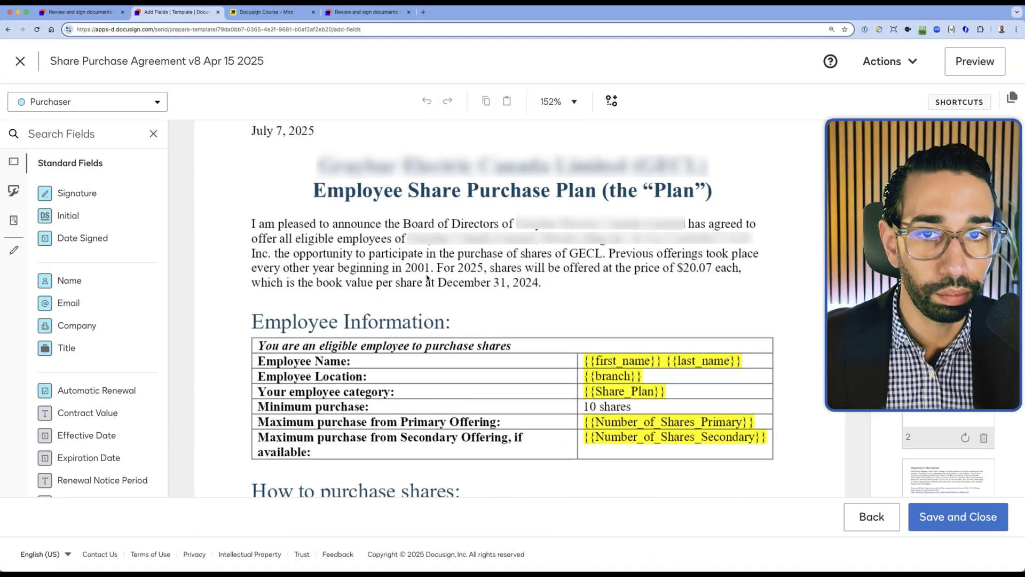
pyautogui.scroll(-10, 427, 277)
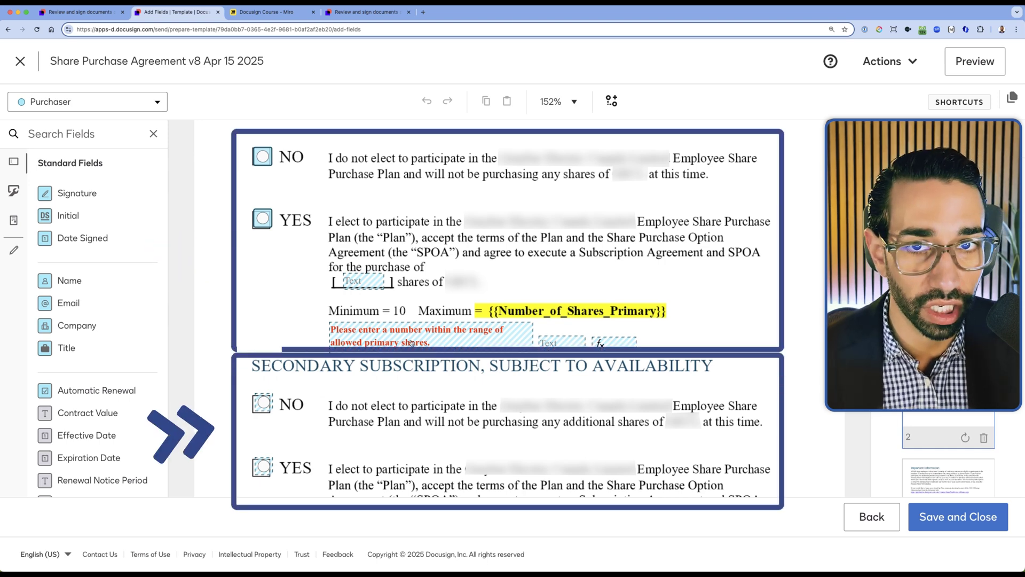
# Step: Review the shares Text field, the fx formula field and the range warning message, then save and close the template
pyautogui.scroll(-1, 410, 343)
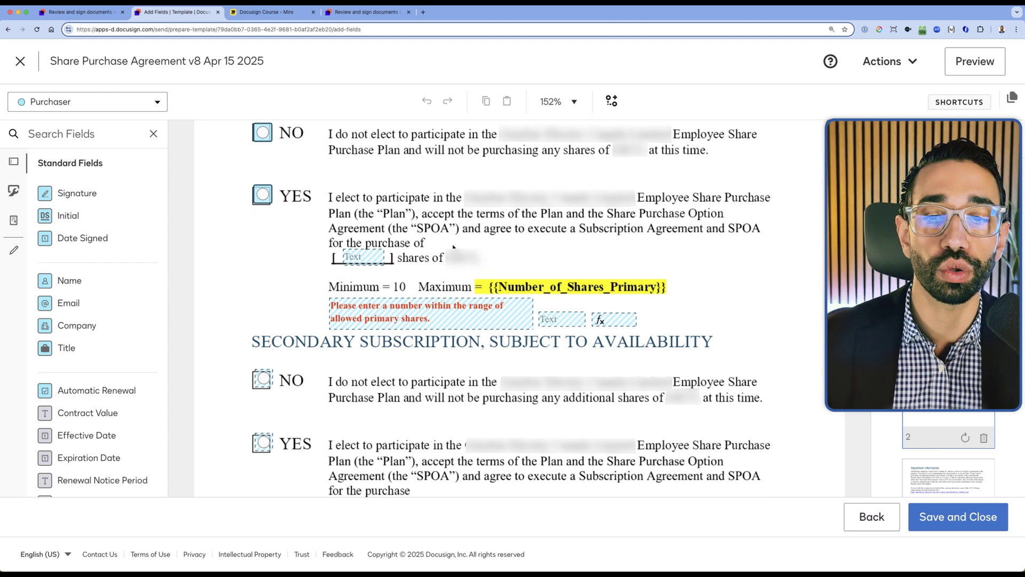
pyautogui.click(356, 254)
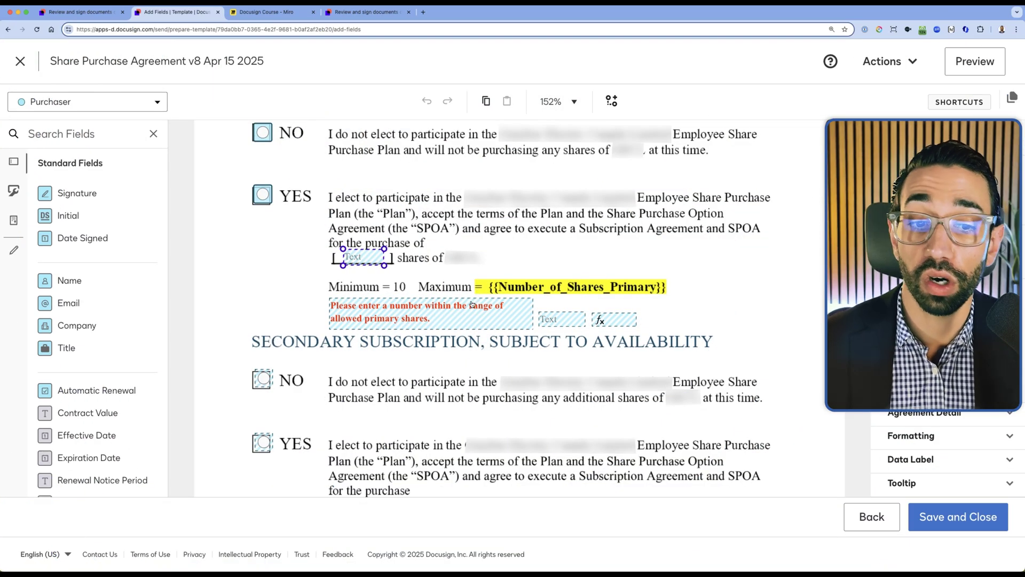
pyautogui.click(610, 319)
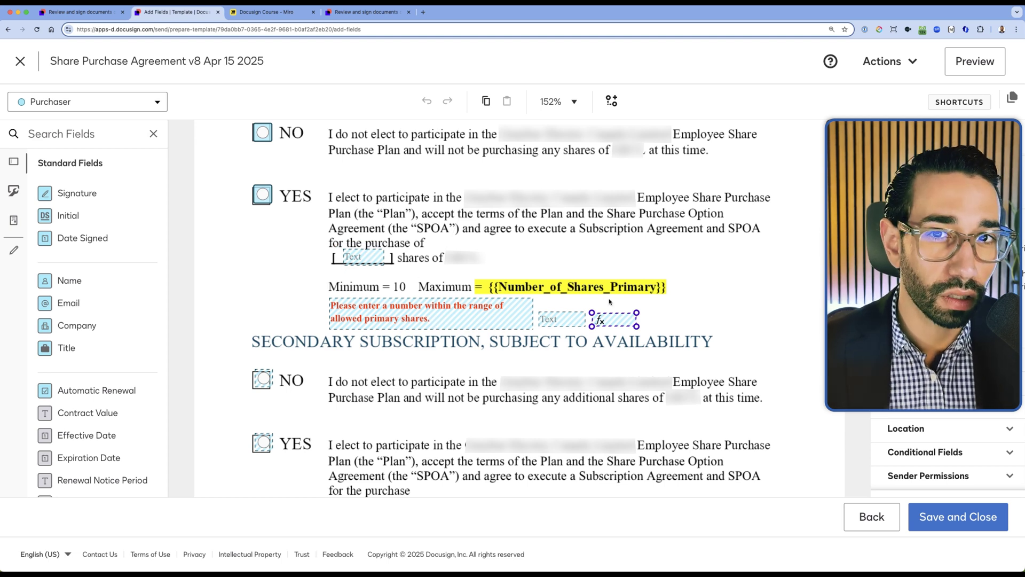
pyautogui.click(432, 317)
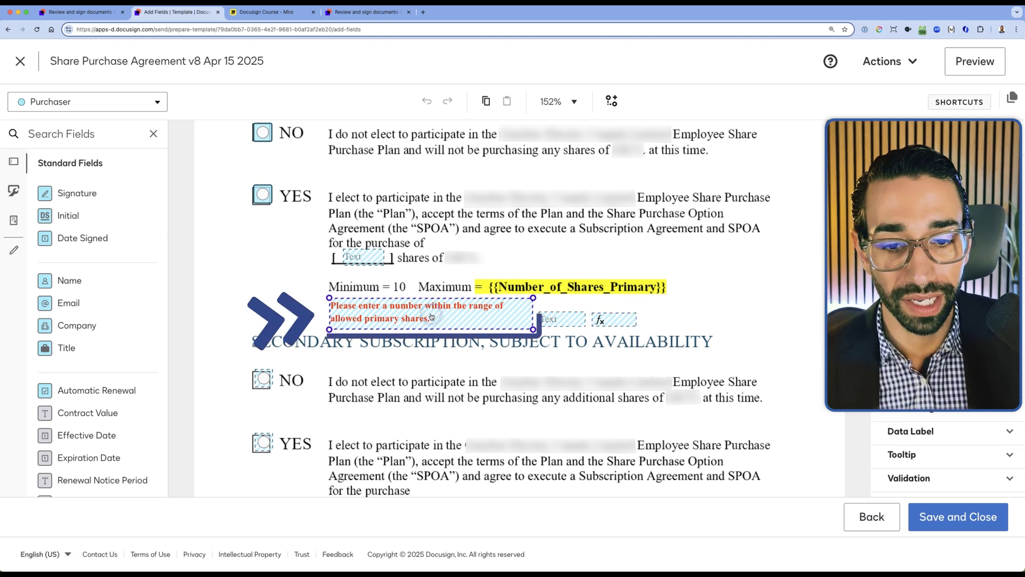
pyautogui.click(950, 512)
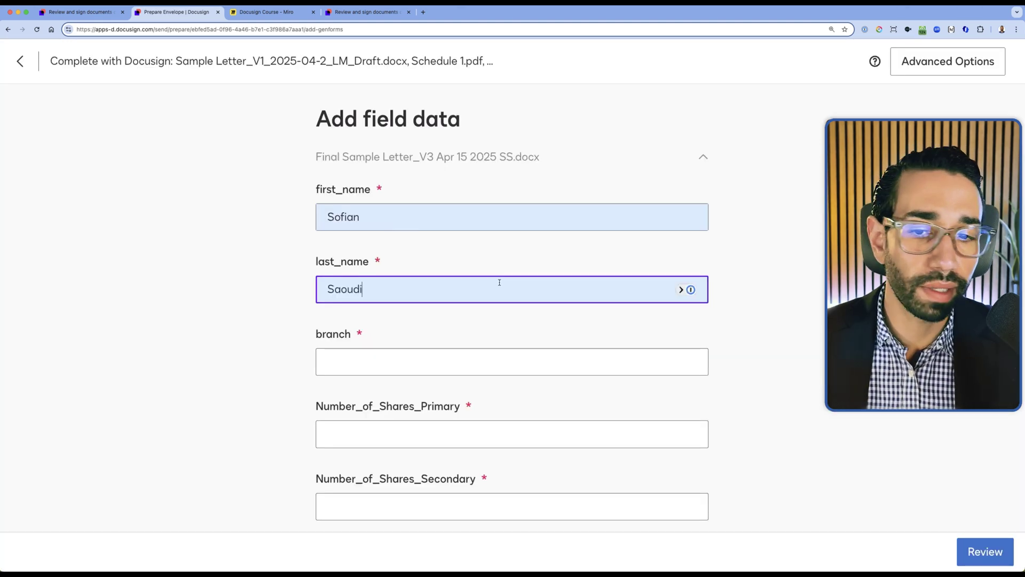
# Step: Fill in branch 'Branch', 188 primary shares, 300 secondary shares and plan 'Share Point', then continue to the document
pyautogui.scroll(-2, 499, 283)
pyautogui.click(442, 247)
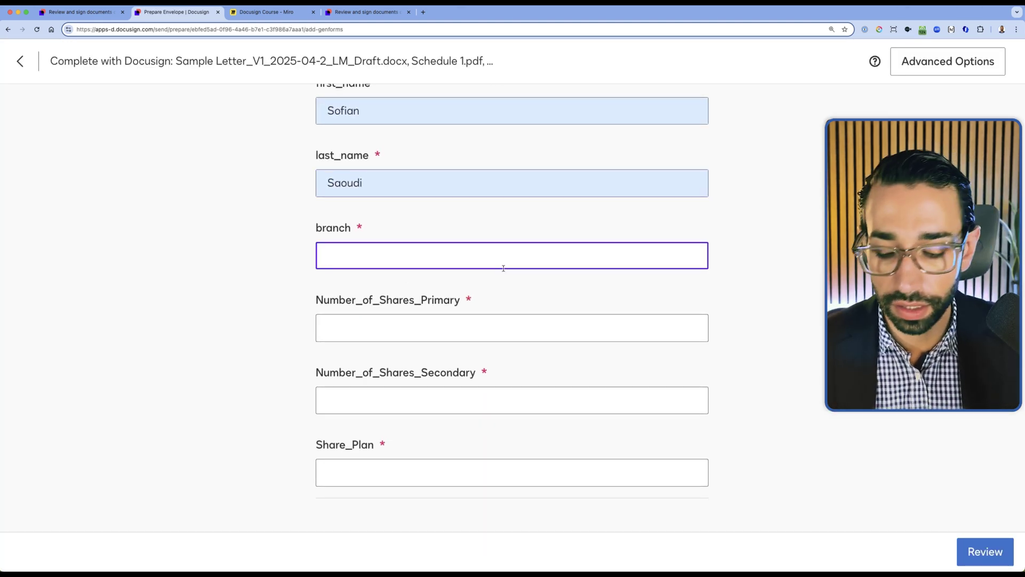
pyautogui.write('Branch')
pyautogui.press('Tab')
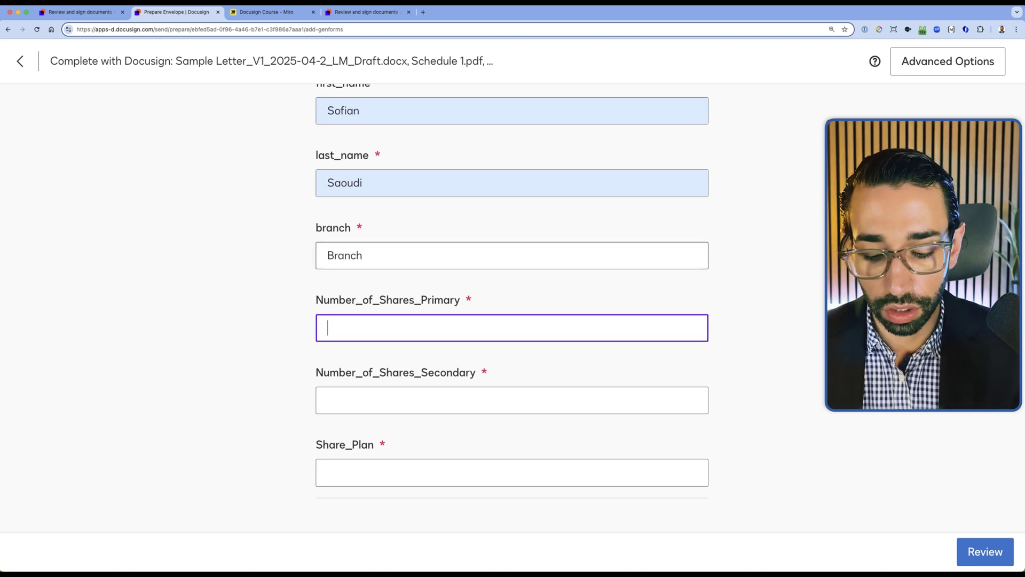
pyautogui.click(516, 400)
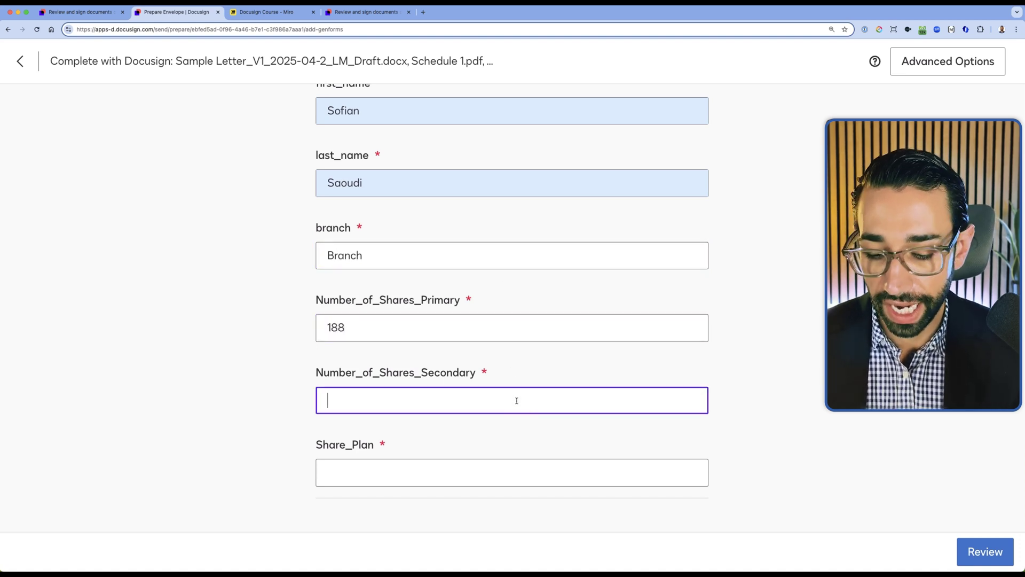
pyautogui.click(415, 466)
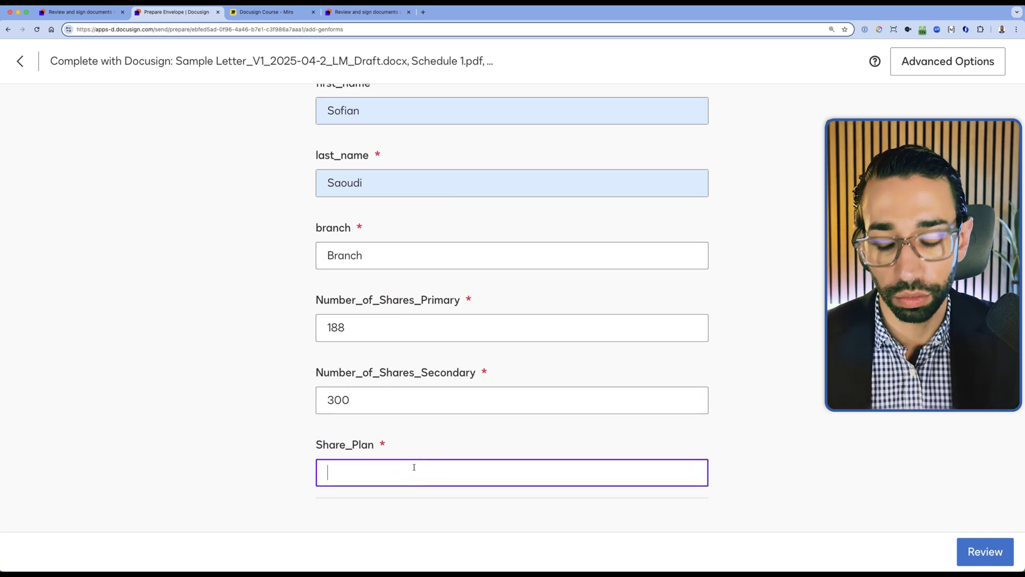
pyautogui.click(983, 541)
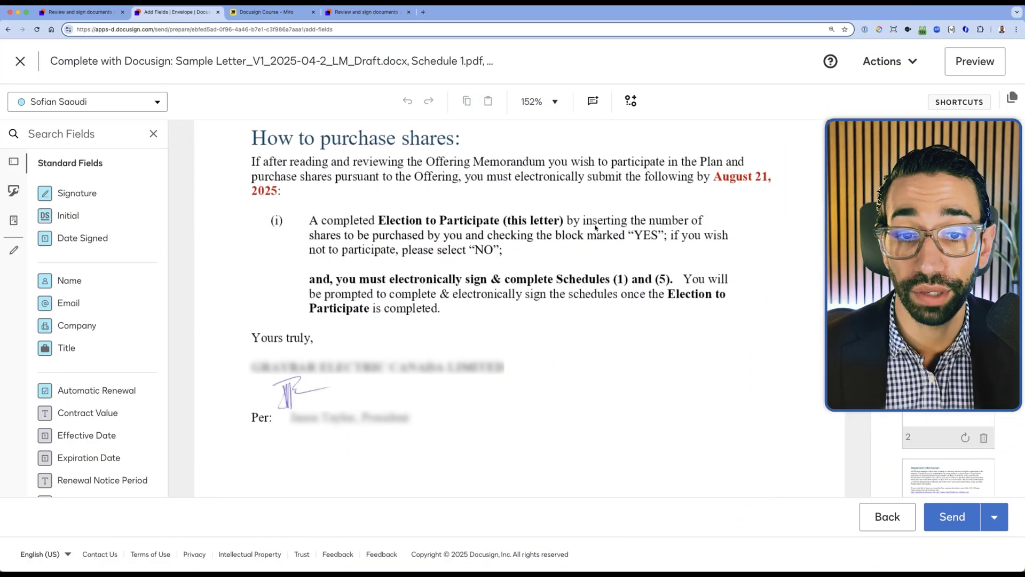
# Step: Enter 188 in the primary range field beside its formula
pyautogui.scroll(-10, 595, 224)
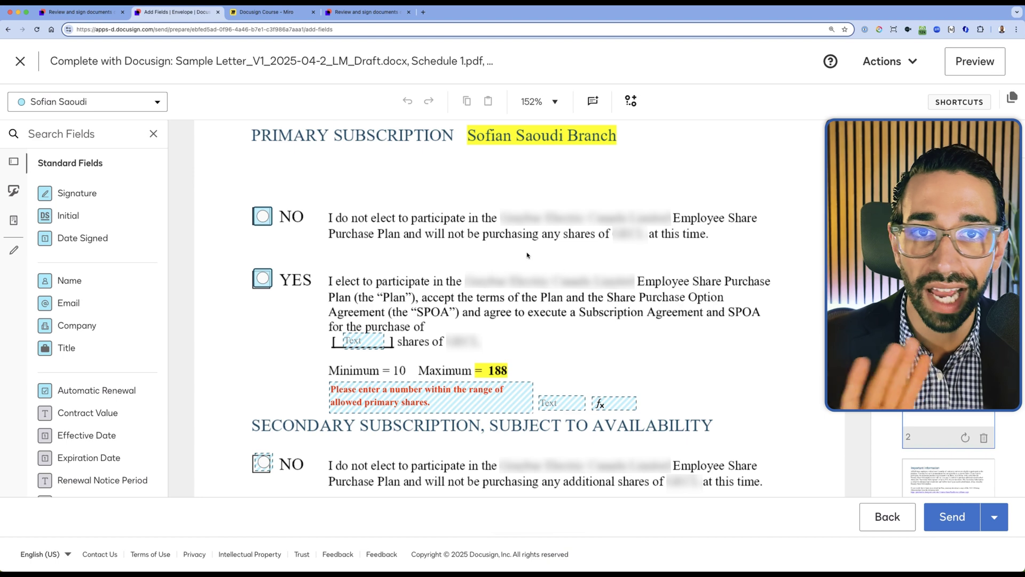
pyautogui.scroll(-3, 547, 323)
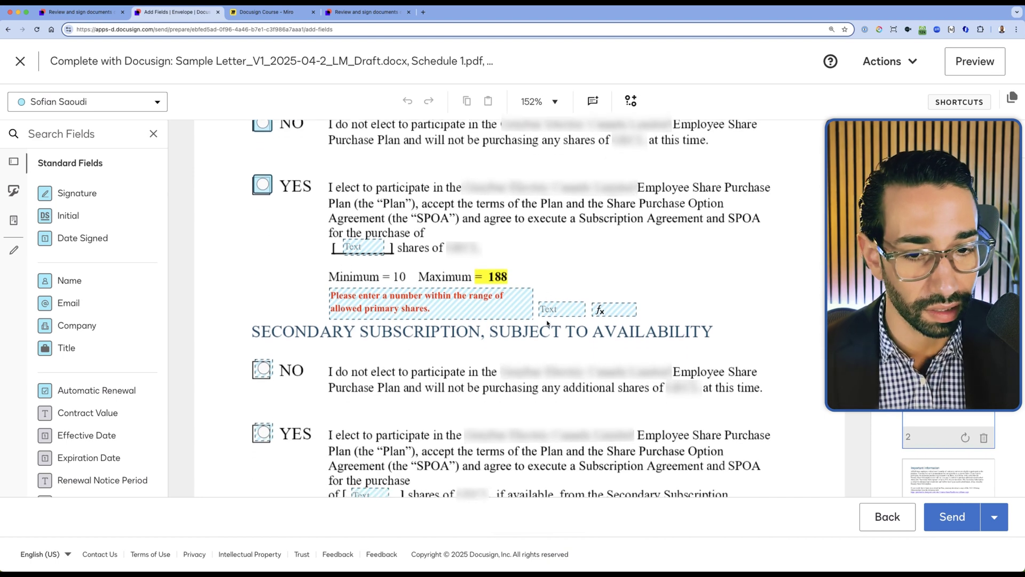
pyautogui.click(556, 296)
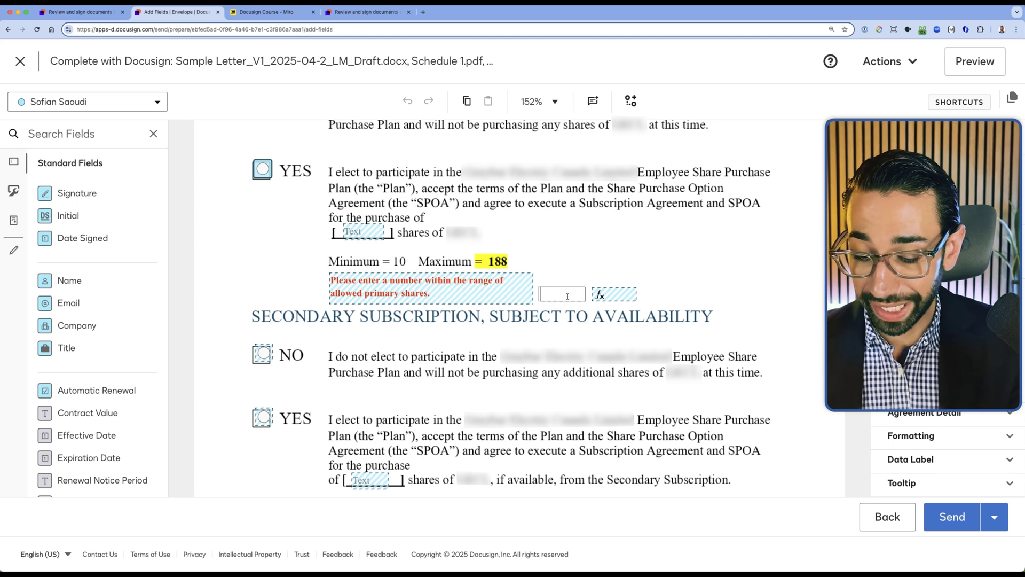
pyautogui.write('188')
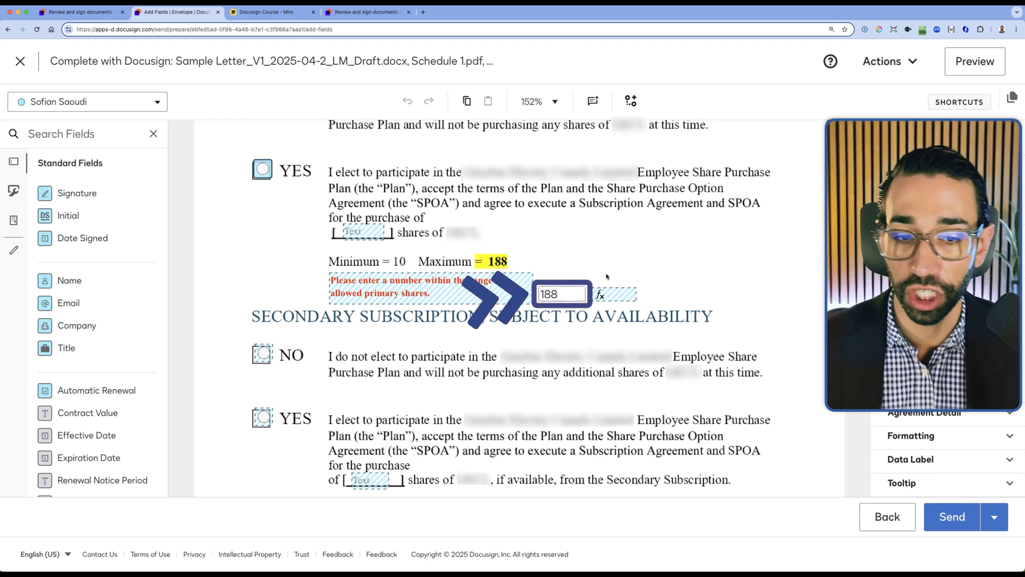
pyautogui.click(606, 276)
# Step: Enter 300 in the secondary range field and send the envelope
pyautogui.scroll(-1, 567, 299)
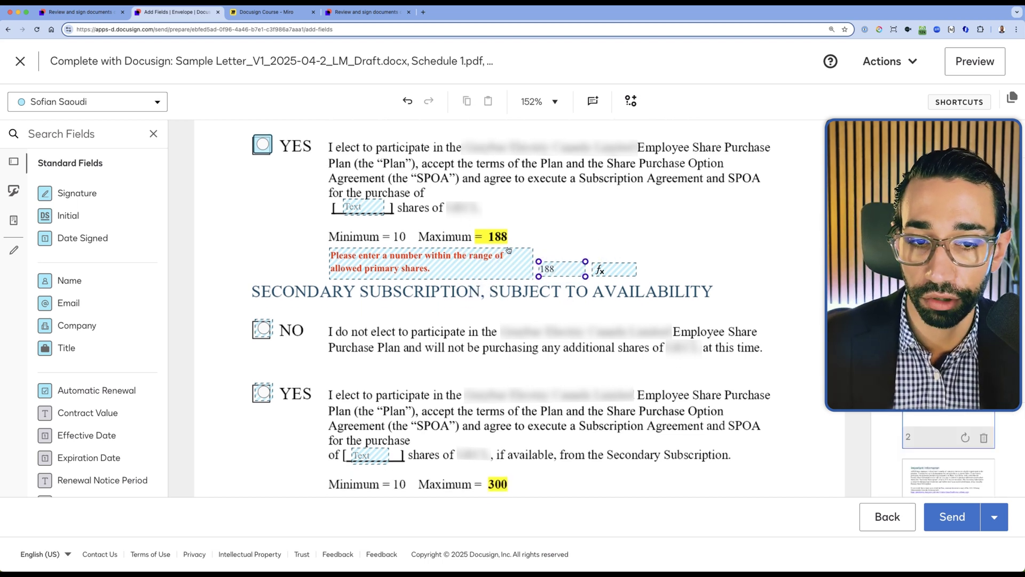
pyautogui.scroll(-4, 508, 250)
pyautogui.doubleClick(571, 409)
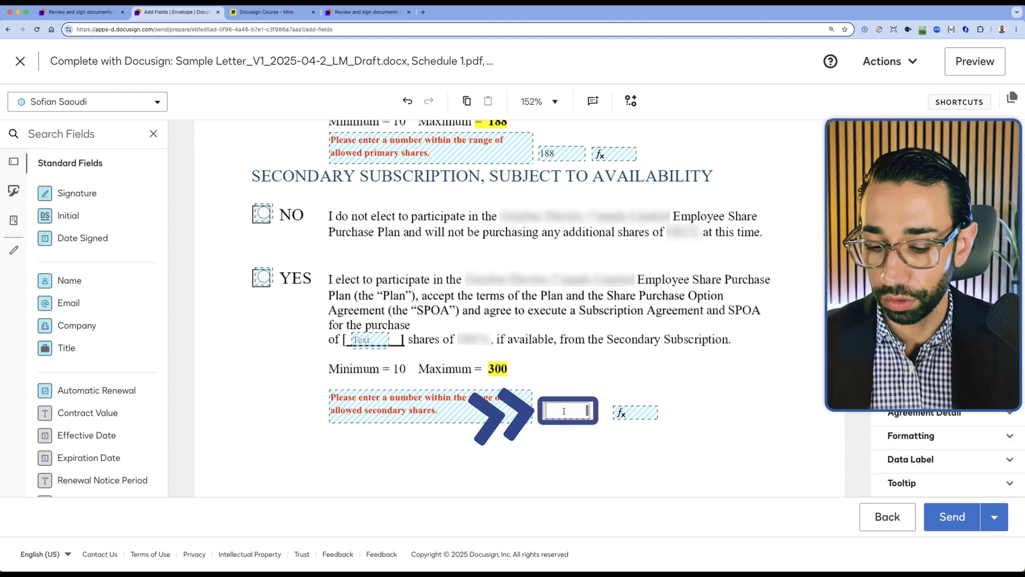
pyautogui.write('300')
pyautogui.click(621, 435)
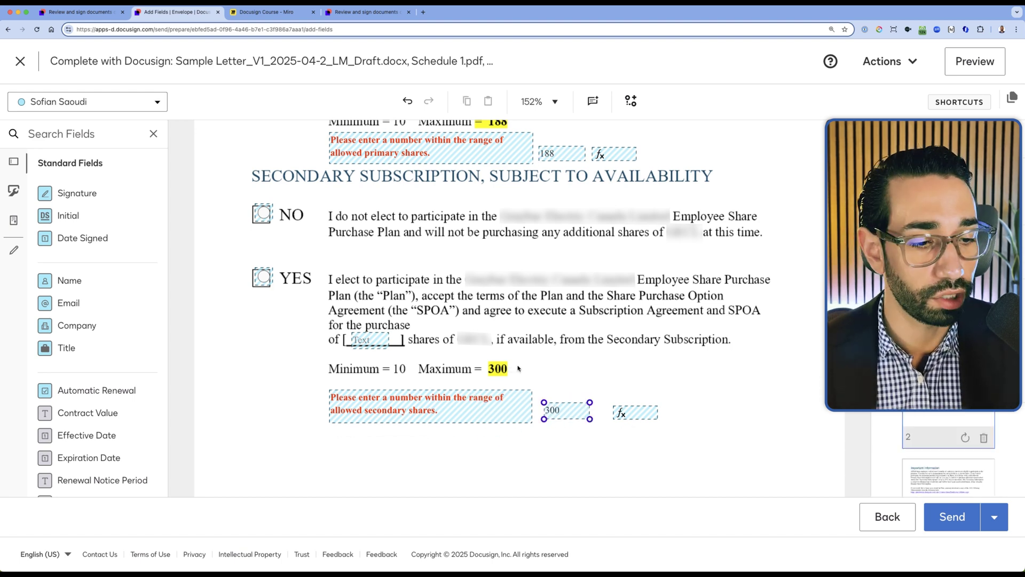
pyautogui.click(960, 521)
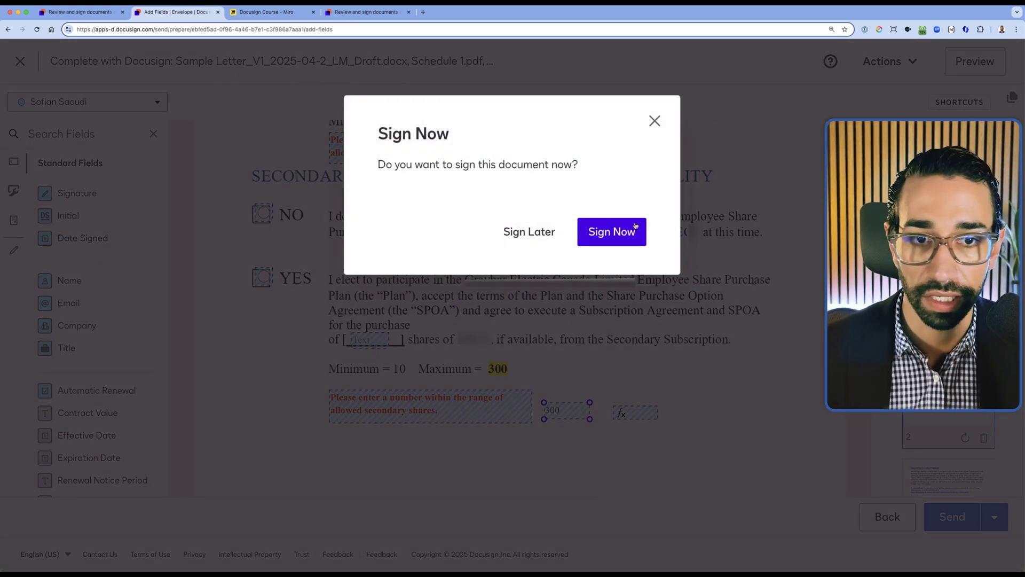
# Step: Sign now and, under Election to Participate, switch the primary subscription from NO to YES
pyautogui.click(623, 231)
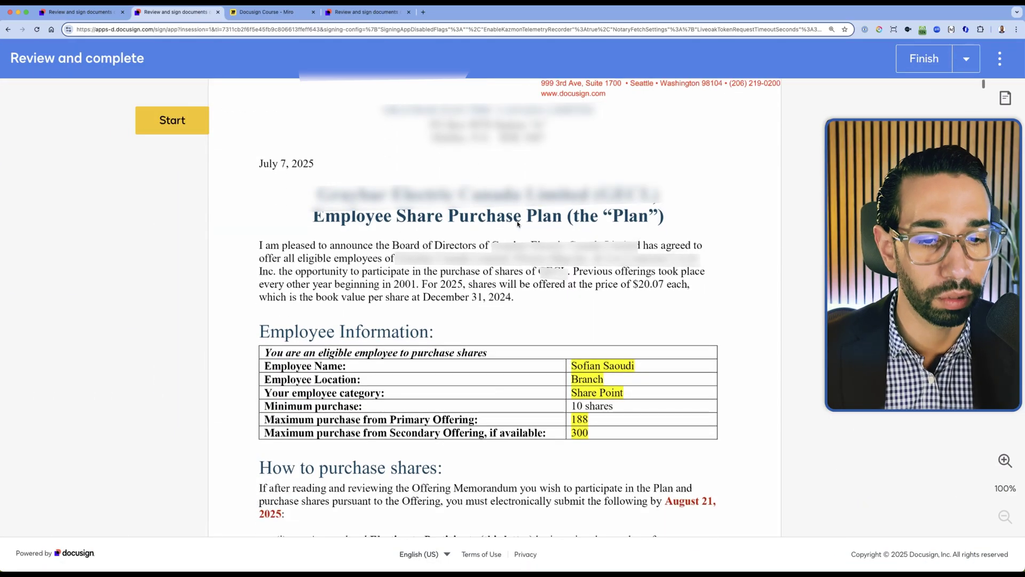
pyautogui.scroll(-3, 560, 304)
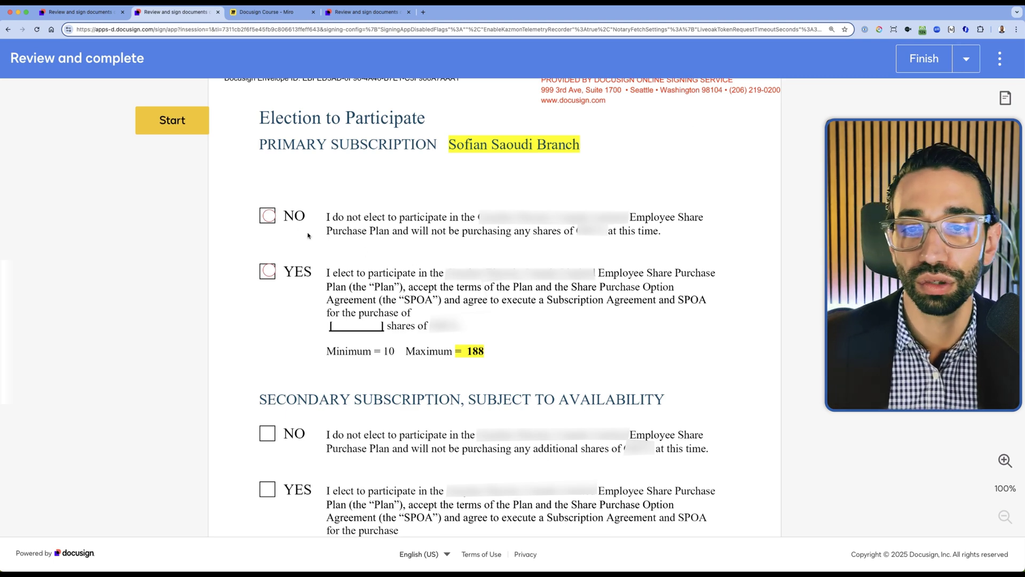
pyautogui.click(268, 216)
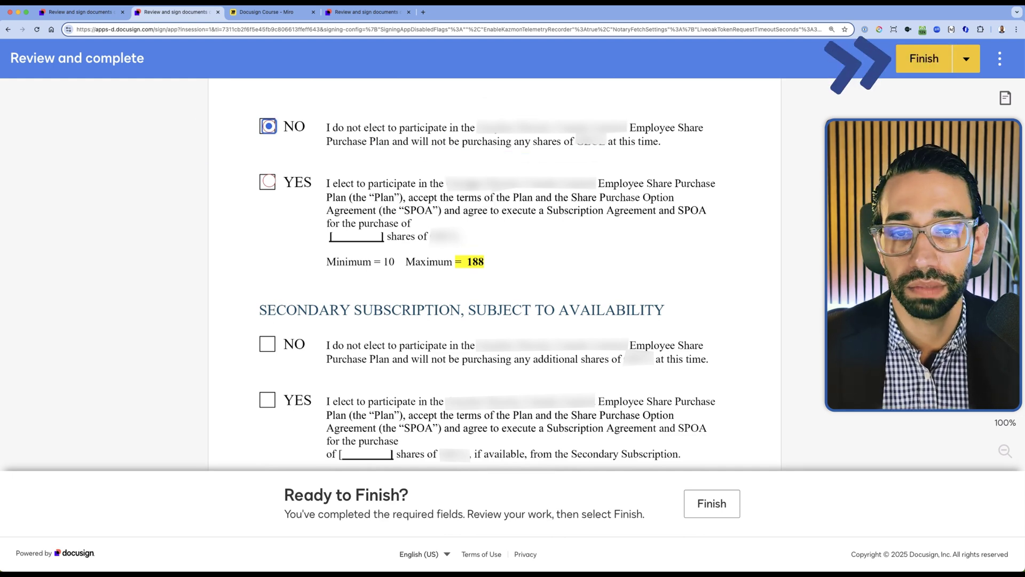
pyautogui.scroll(3, 411, 193)
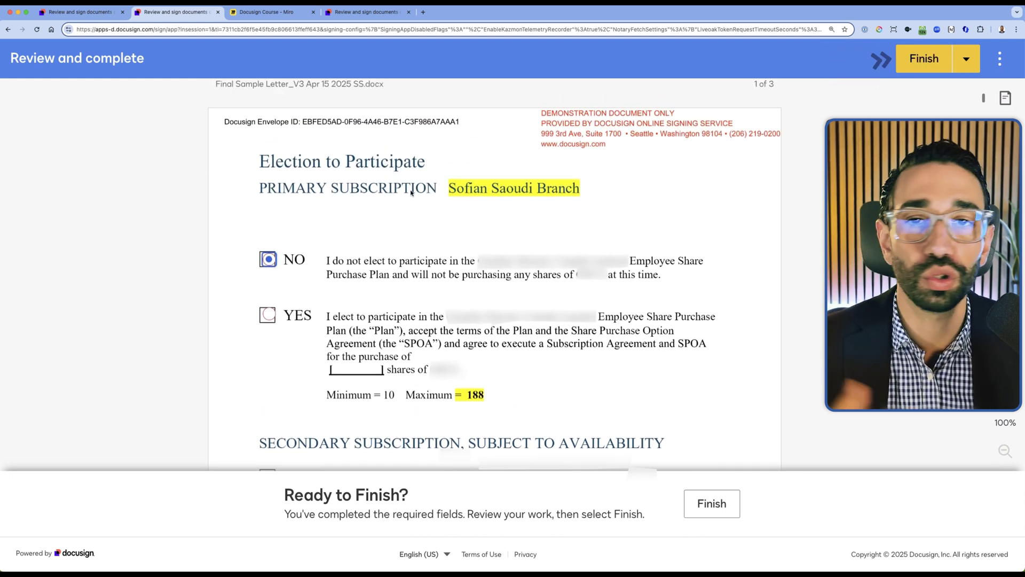
pyautogui.click(269, 313)
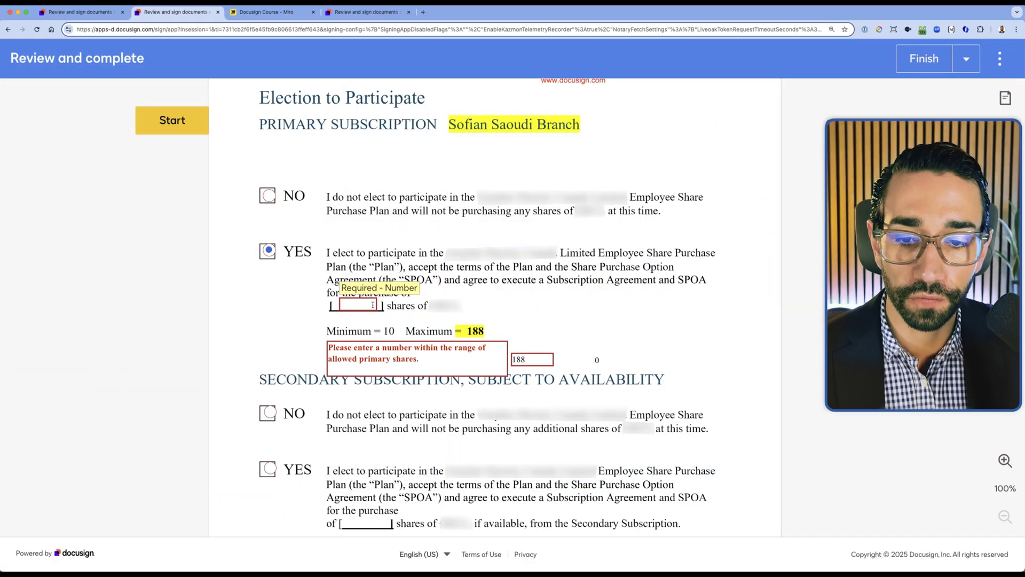
# Step: Try the primary shares field empty, then enter 10 shares to clear the error
pyautogui.scroll(-2, 368, 255)
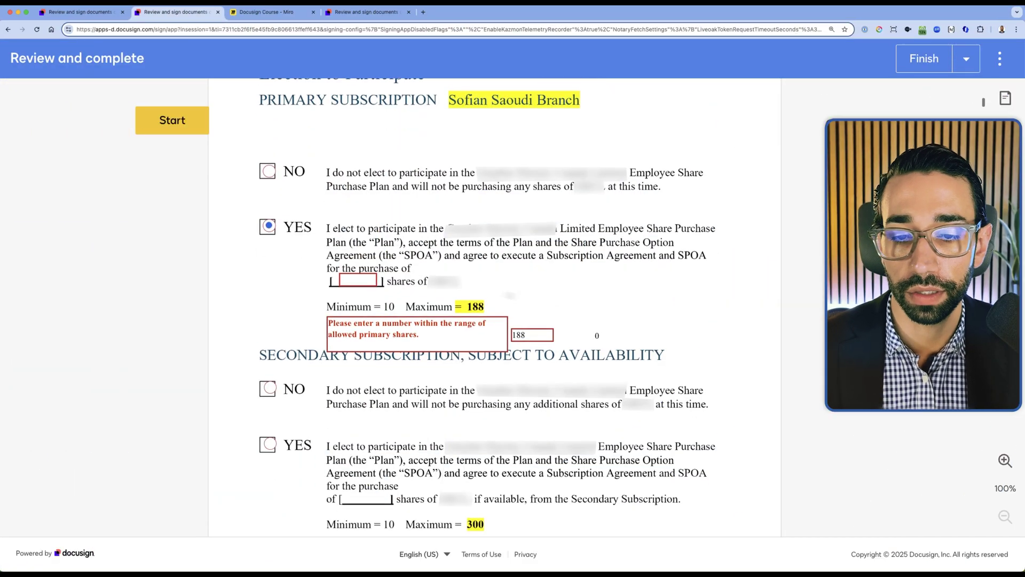
pyautogui.click(368, 240)
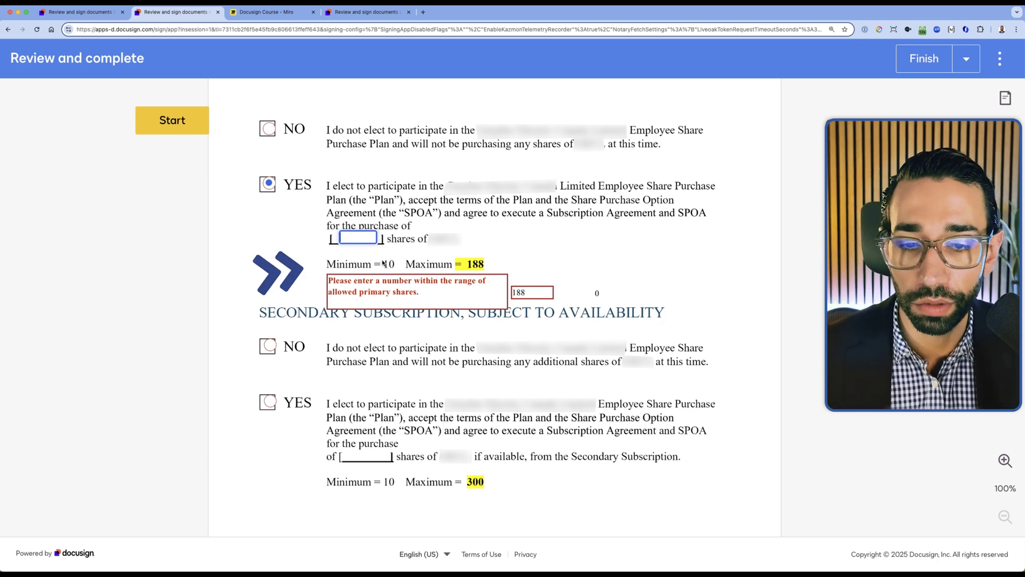
pyautogui.click(485, 267)
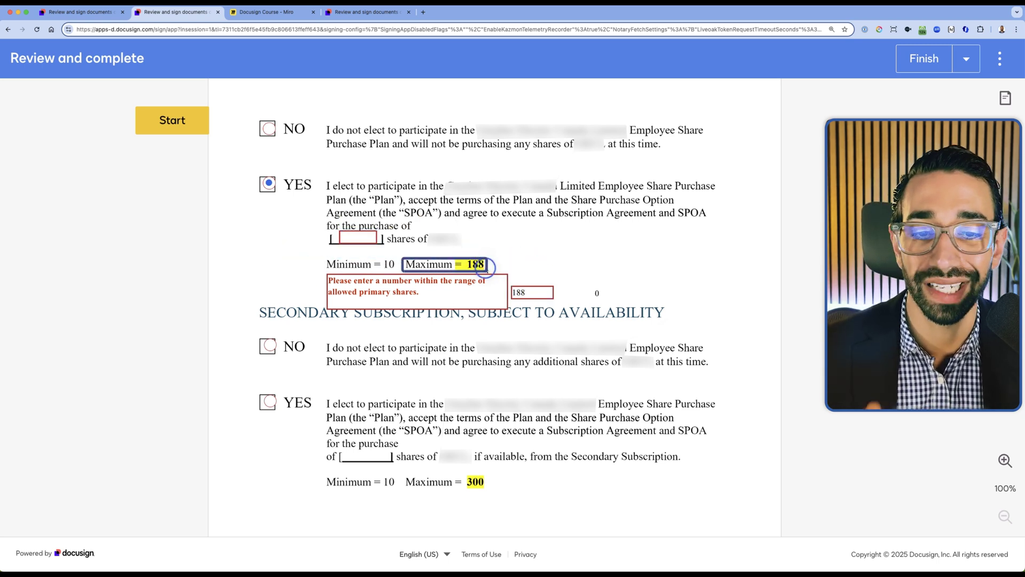
pyautogui.click(369, 240)
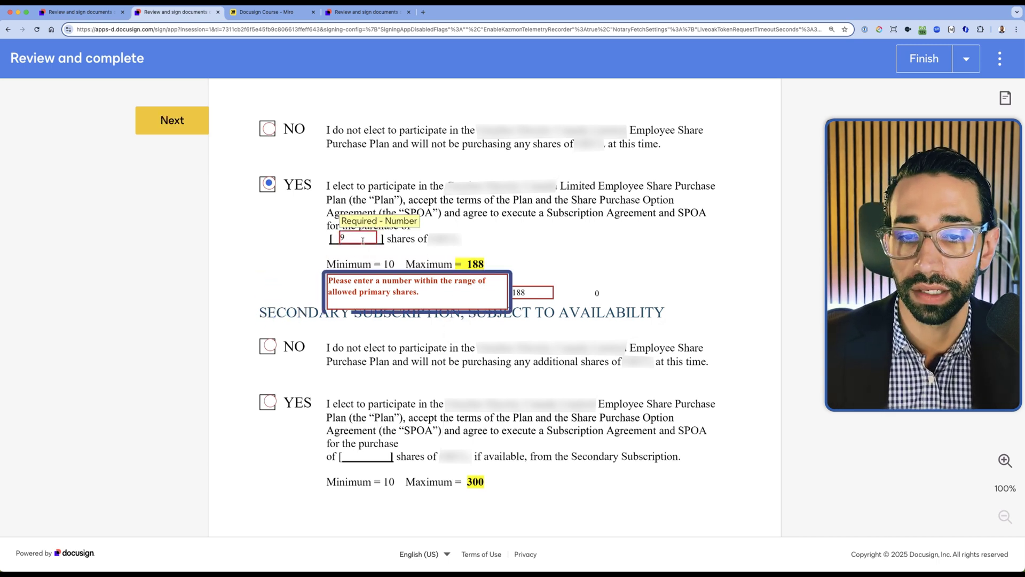
pyautogui.click(331, 238)
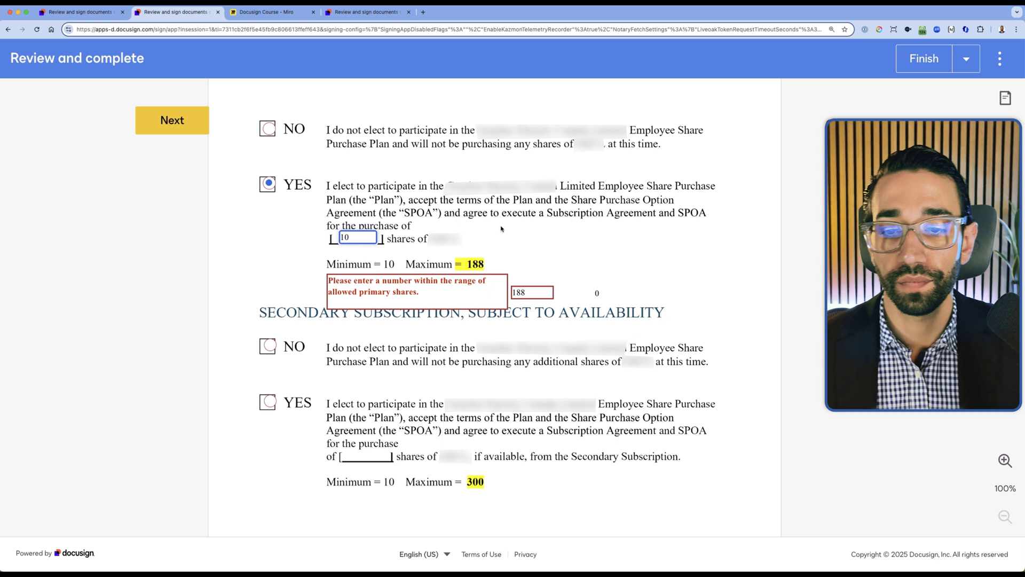
pyautogui.click(536, 225)
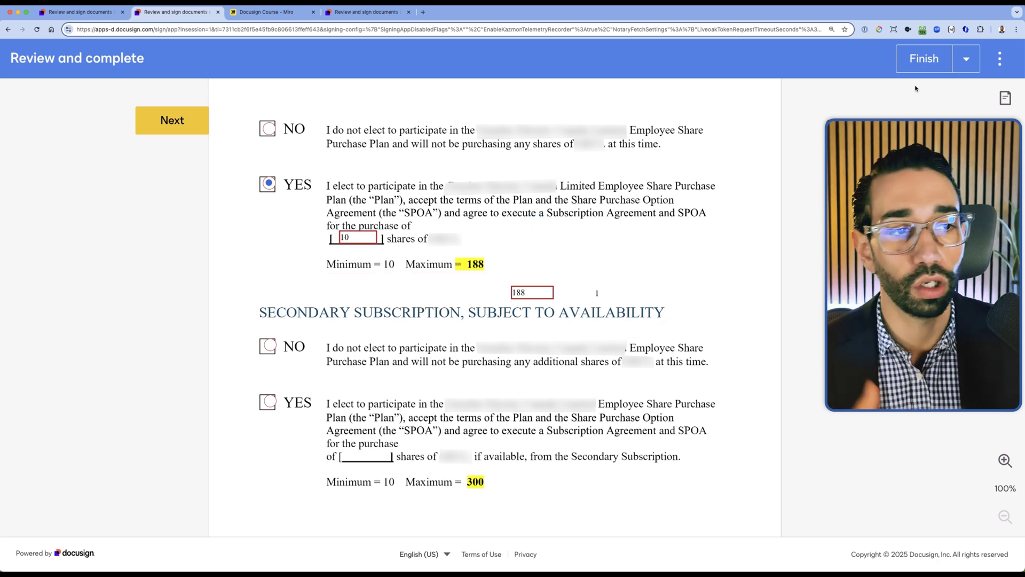
# Step: Change the hidden maximum field to 189 and request 189 primary shares
pyautogui.doubleClick(520, 292)
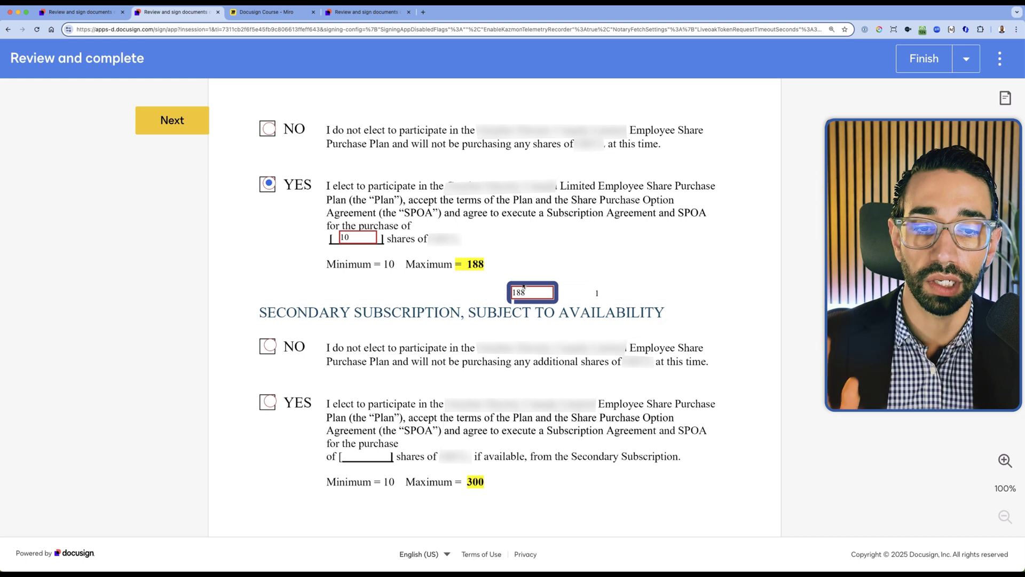
pyautogui.click(621, 292)
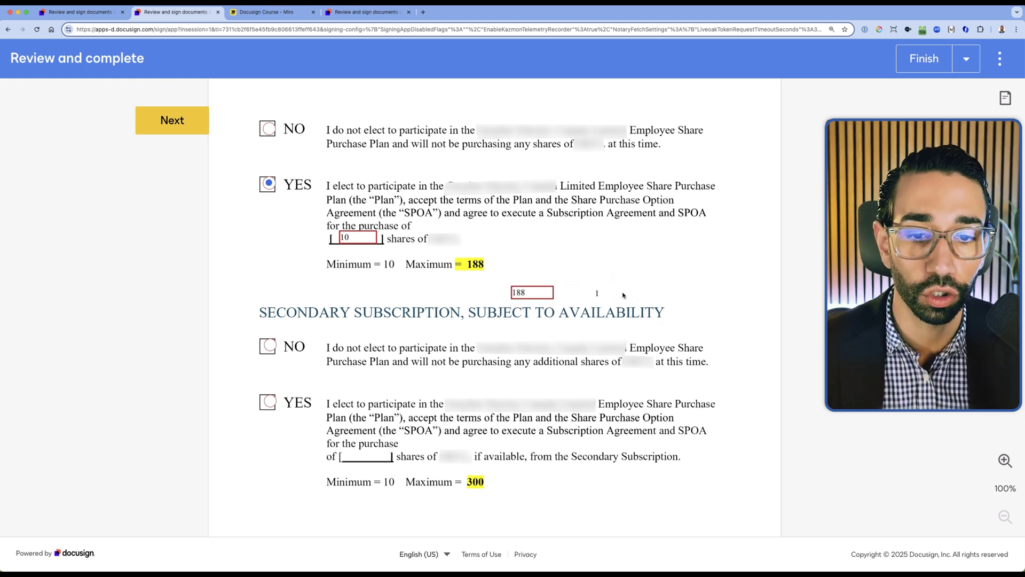
pyautogui.doubleClick(528, 292)
pyautogui.write('189')
pyautogui.click(343, 237)
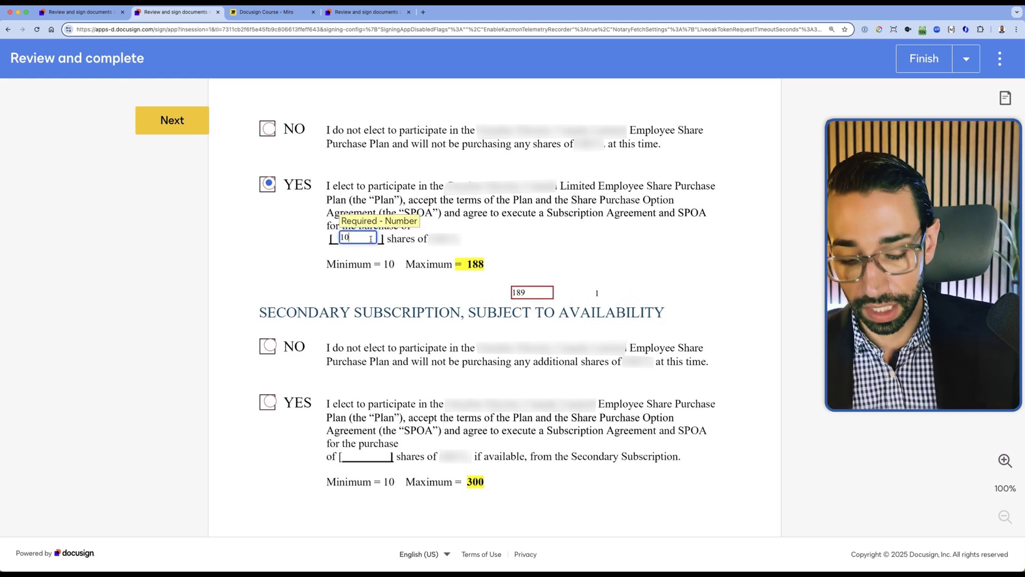
pyautogui.write('189')
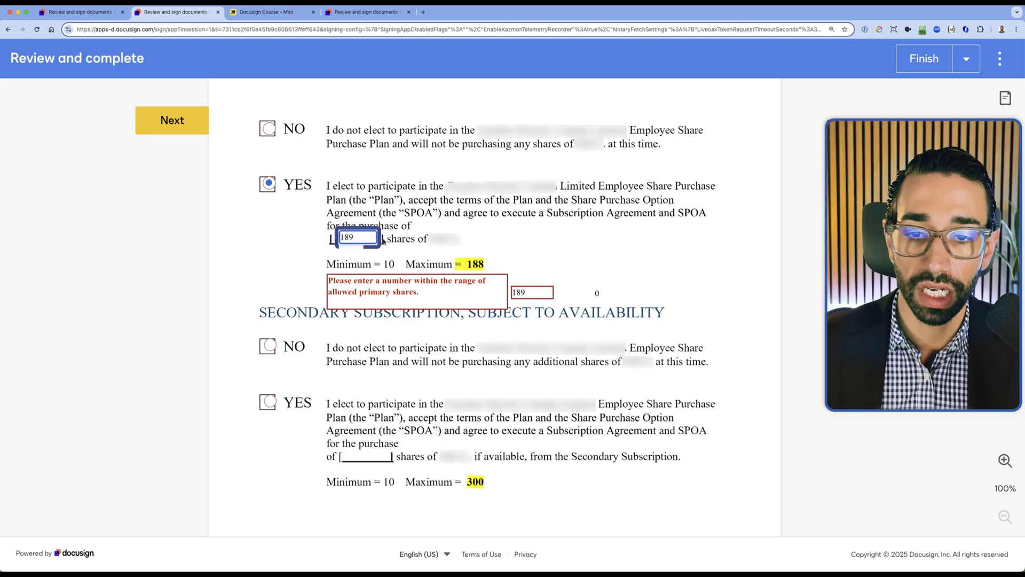
pyautogui.click(453, 248)
# Step: Request 190 primary shares and recheck the hidden 189 maximum field
pyautogui.click(362, 237)
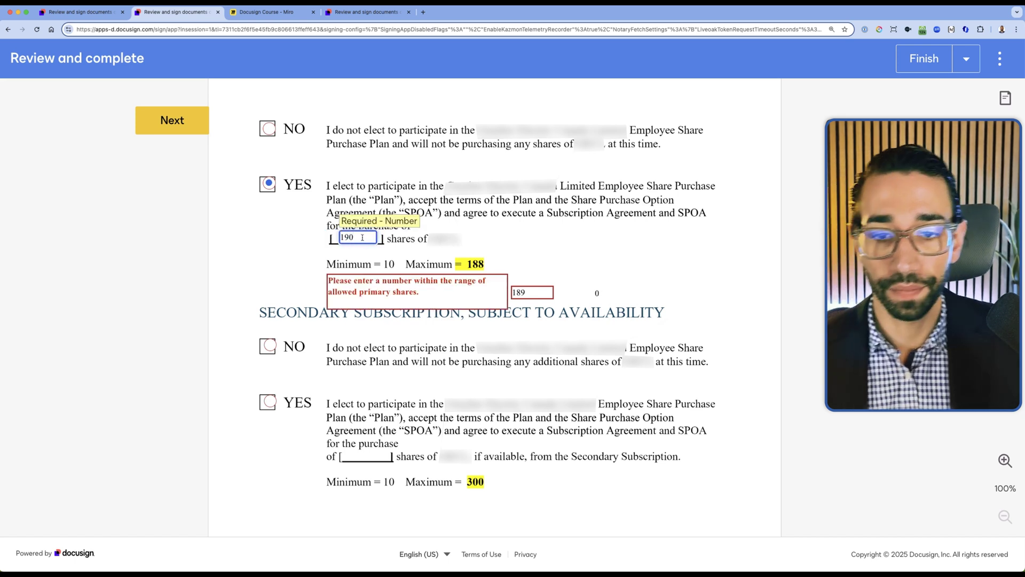
pyautogui.click(527, 238)
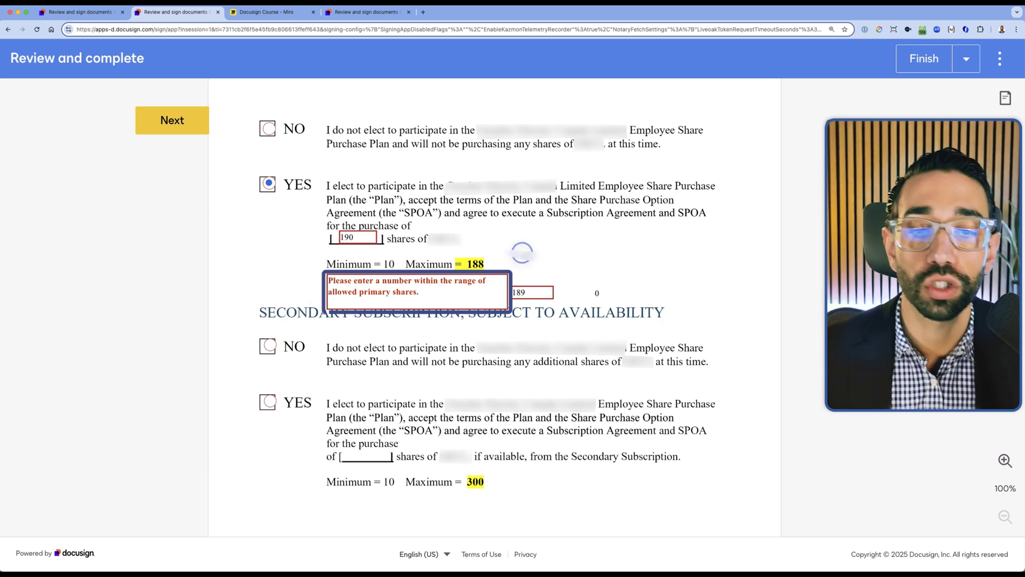
pyautogui.click(517, 292)
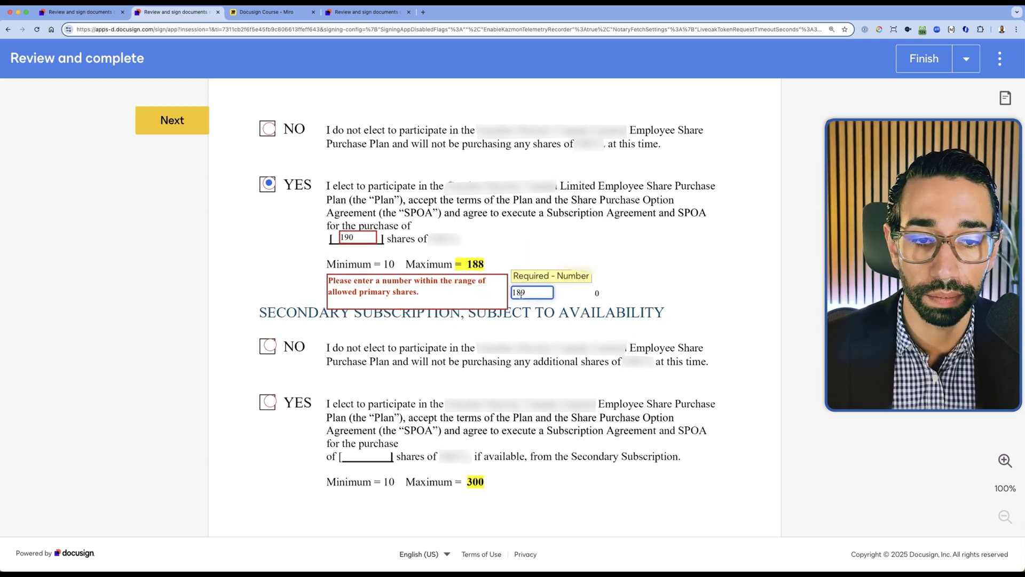
pyautogui.click(598, 294)
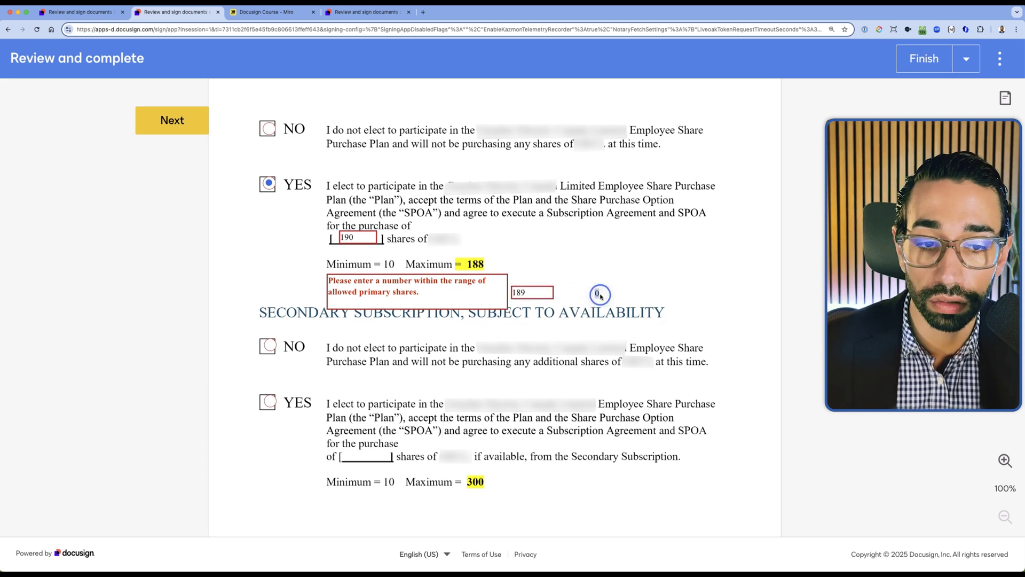
pyautogui.click(599, 295)
pyautogui.click(599, 294)
pyautogui.click(594, 293)
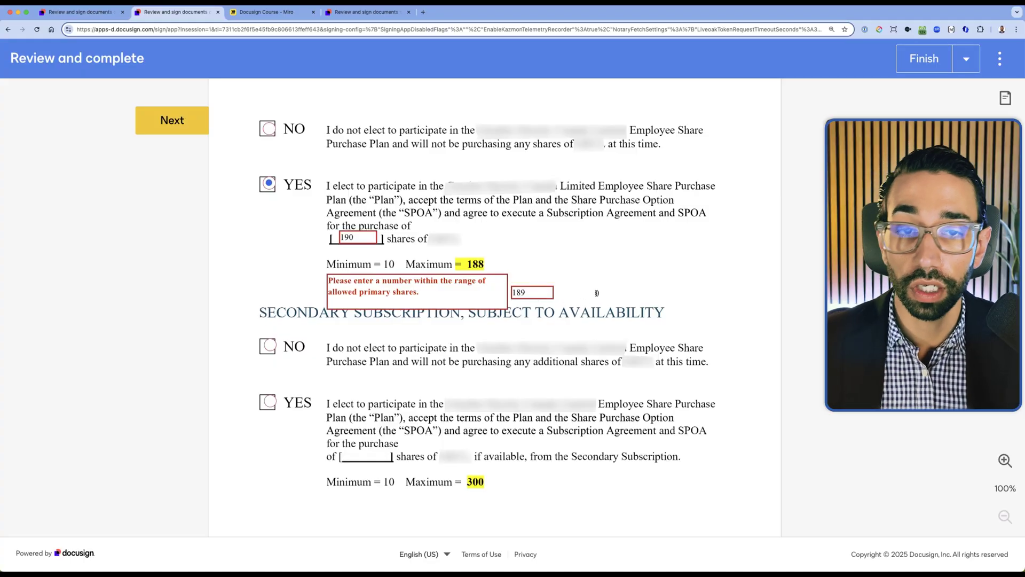
pyautogui.click(597, 293)
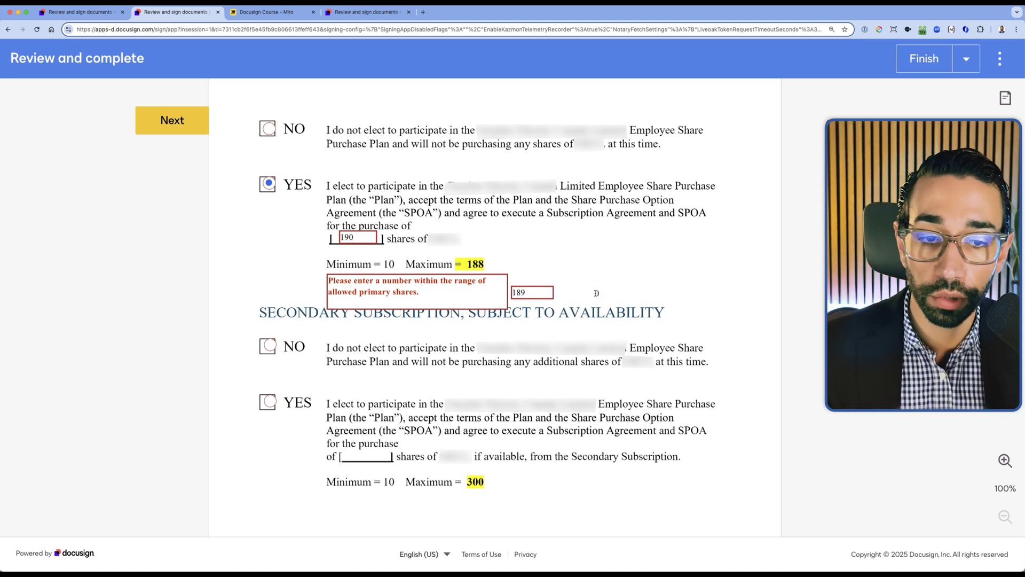
pyautogui.click(597, 293)
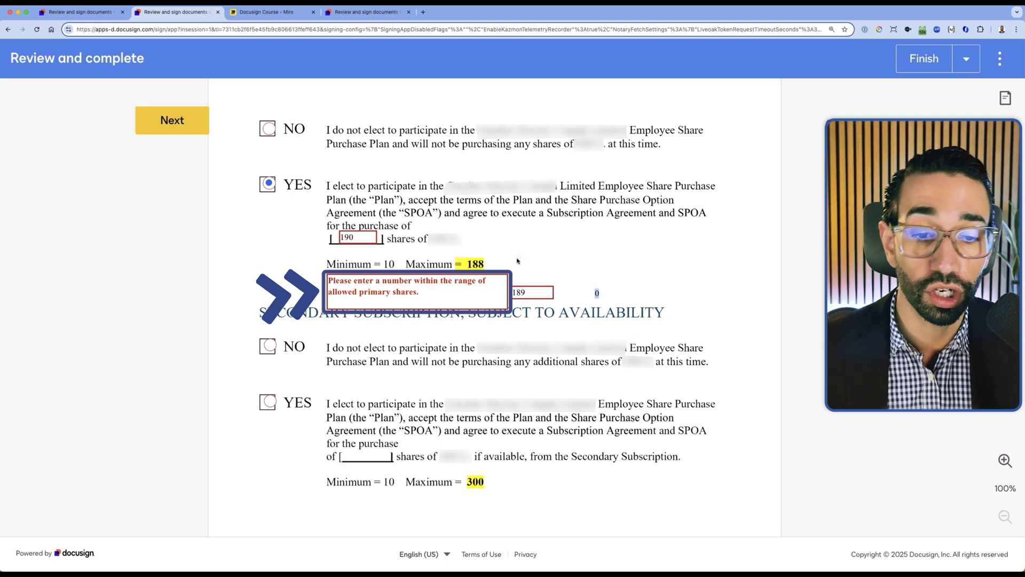
pyautogui.click(365, 237)
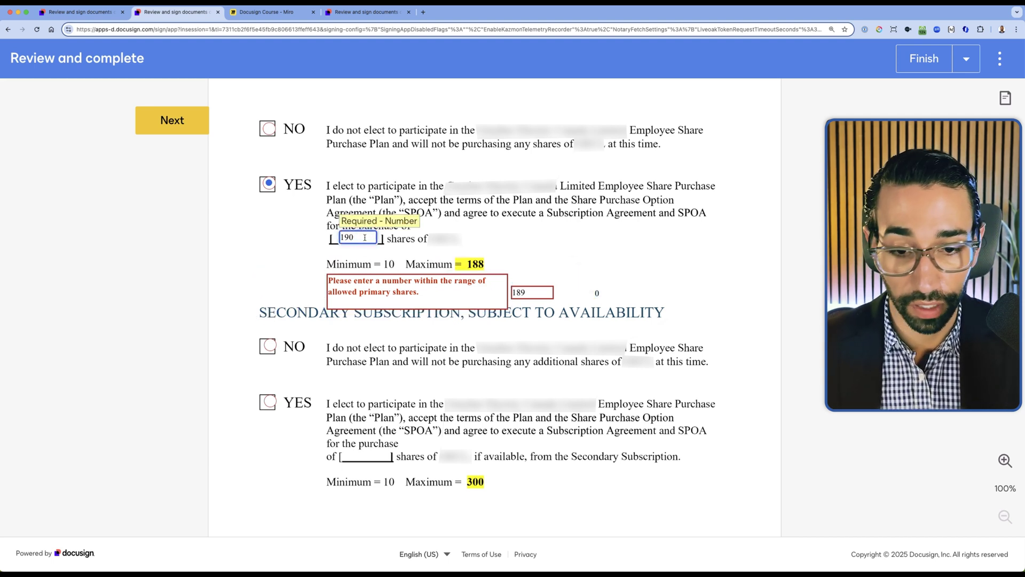
# Step: Replace the 190 primary shares with 50
pyautogui.press('BackSpace')
pyautogui.write('5')
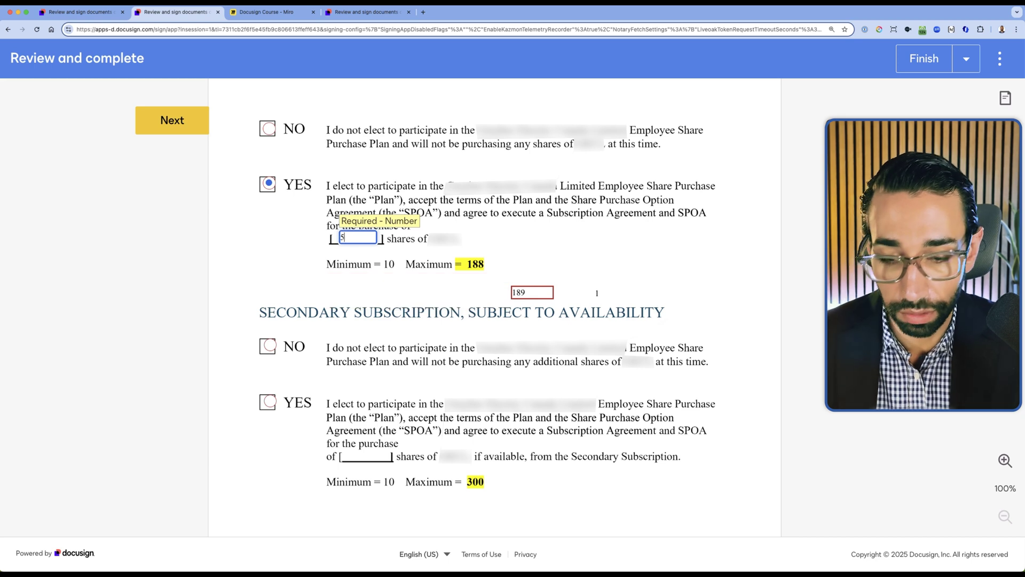
pyautogui.write('0')
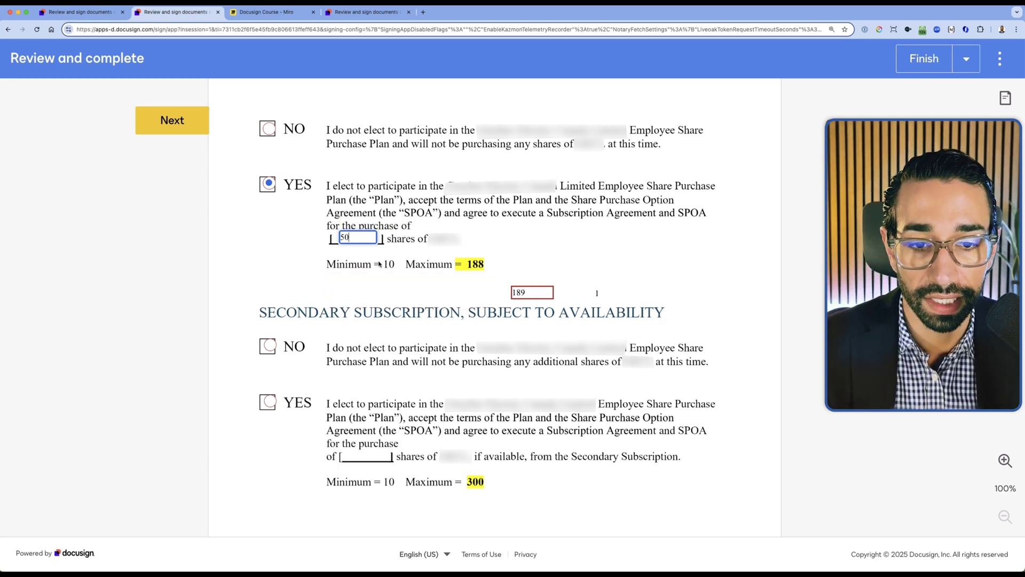
pyautogui.click(533, 293)
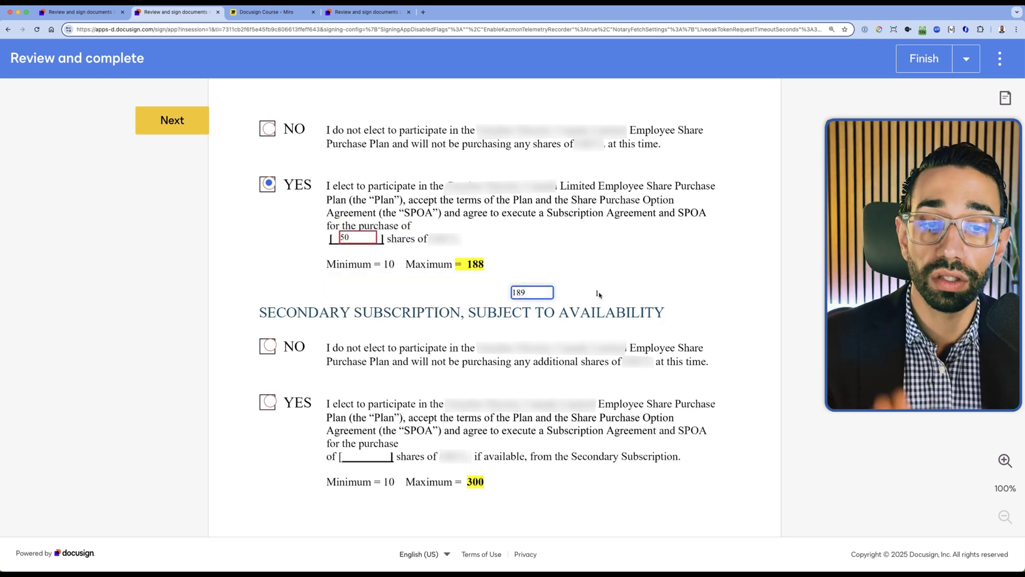
pyautogui.click(598, 292)
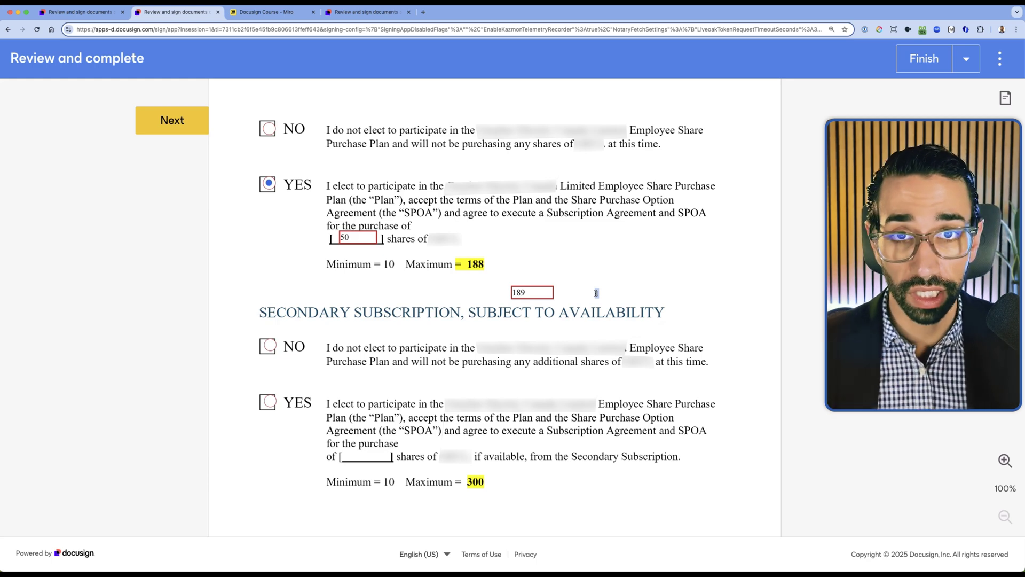
# Step: Opt into the secondary subscription and enter 301 secondary shares to show the range error
pyautogui.click(267, 401)
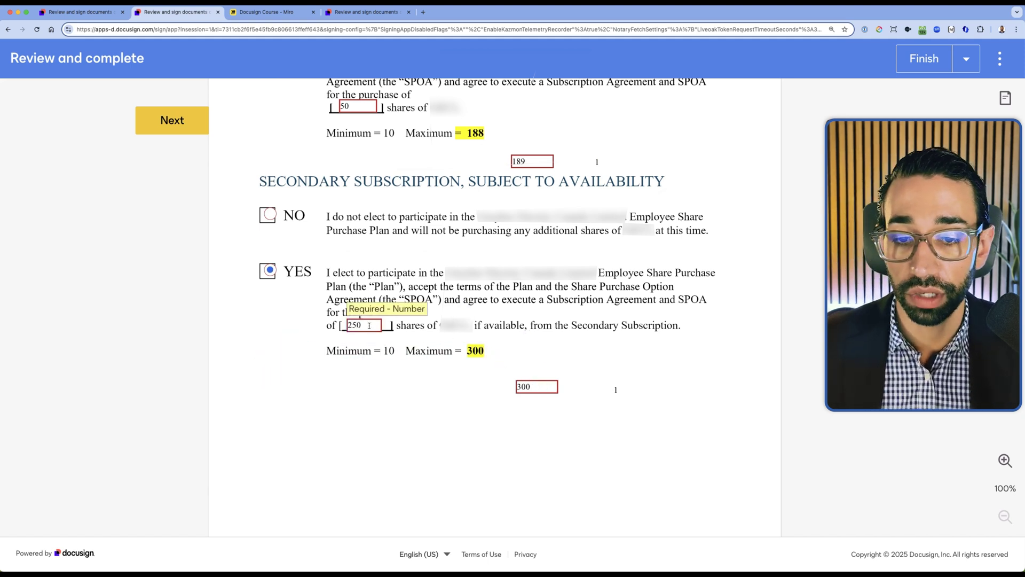
pyautogui.doubleClick(355, 325)
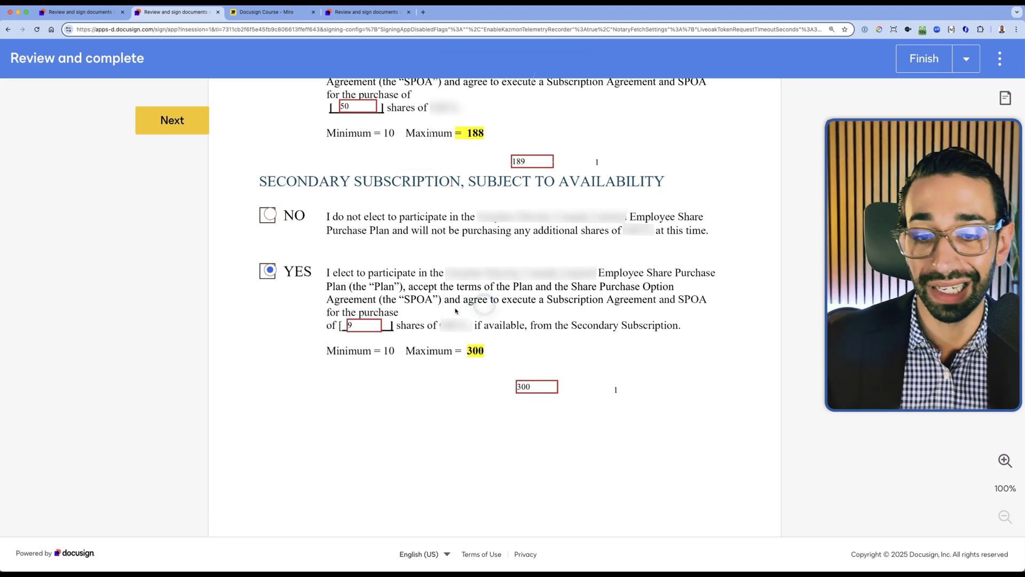
pyautogui.click(380, 324)
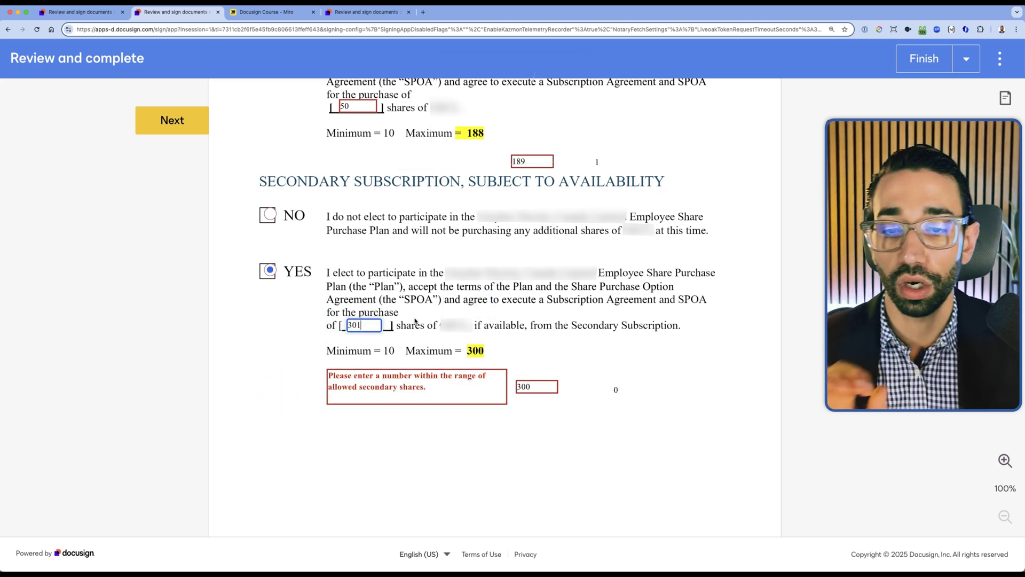
pyautogui.click(454, 309)
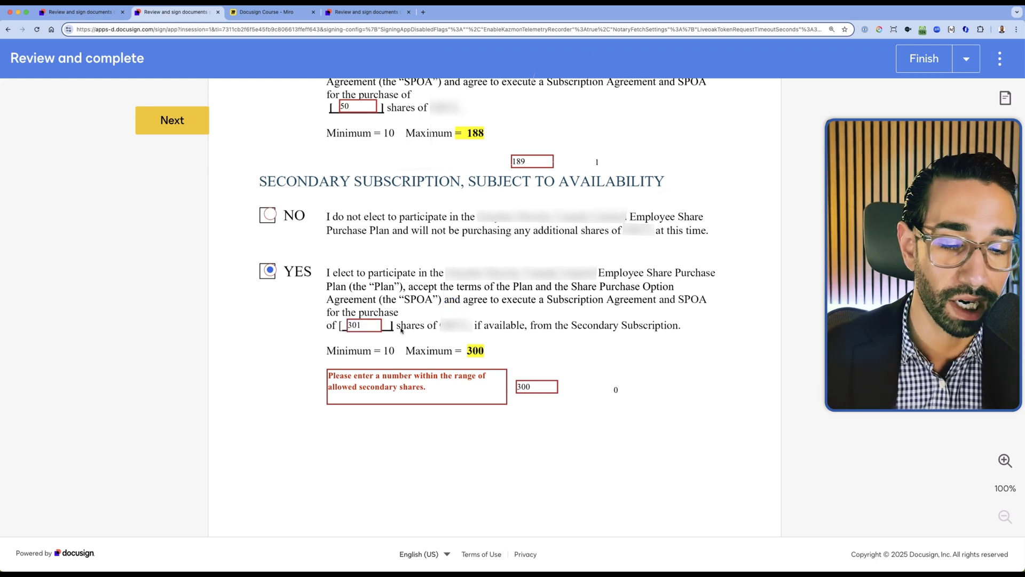
pyautogui.scroll(1, 522, 332)
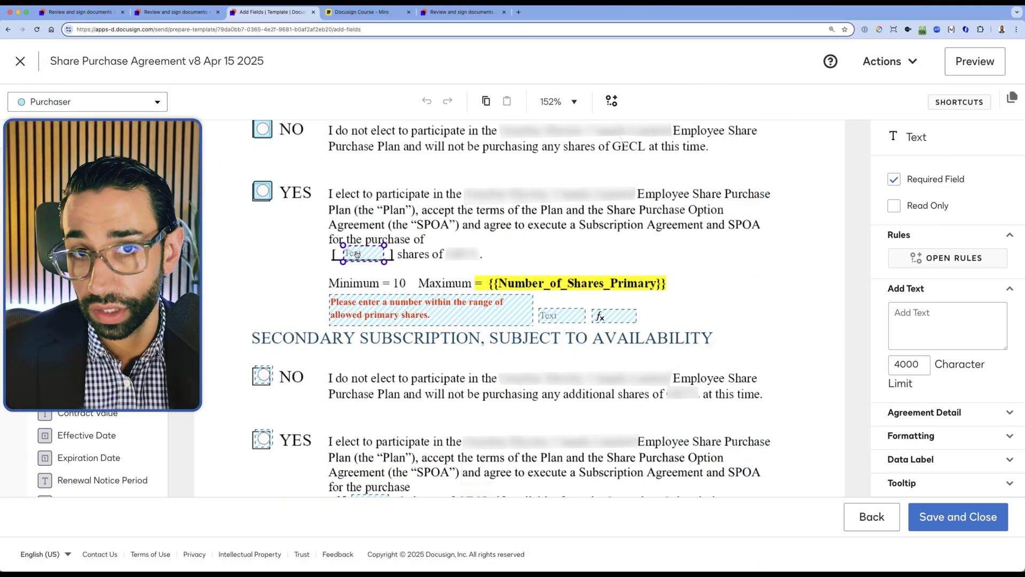
# Step: Check the data labels of the primary and secondary requested-shares fields and the validation type
pyautogui.scroll(-3, 911, 357)
pyautogui.click(910, 368)
pyautogui.doubleClick(999, 375)
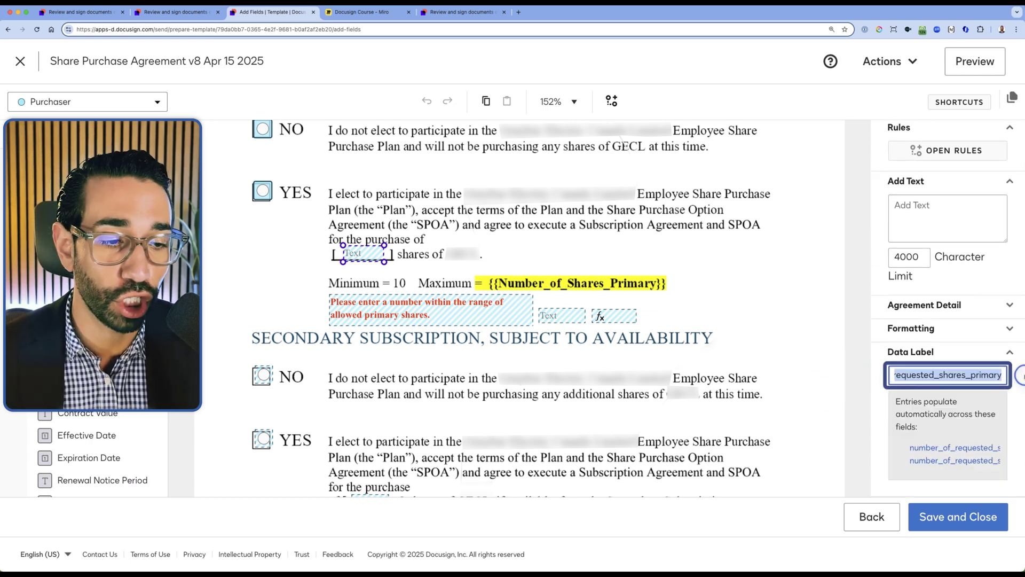
pyautogui.click(971, 375)
pyautogui.scroll(-1, 347, 284)
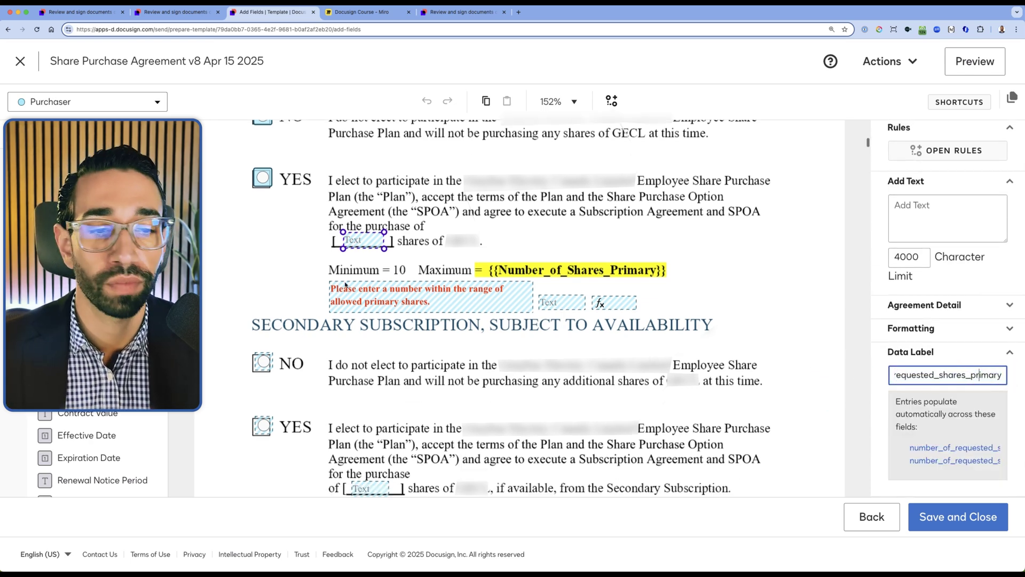
pyautogui.scroll(-5, 591, 353)
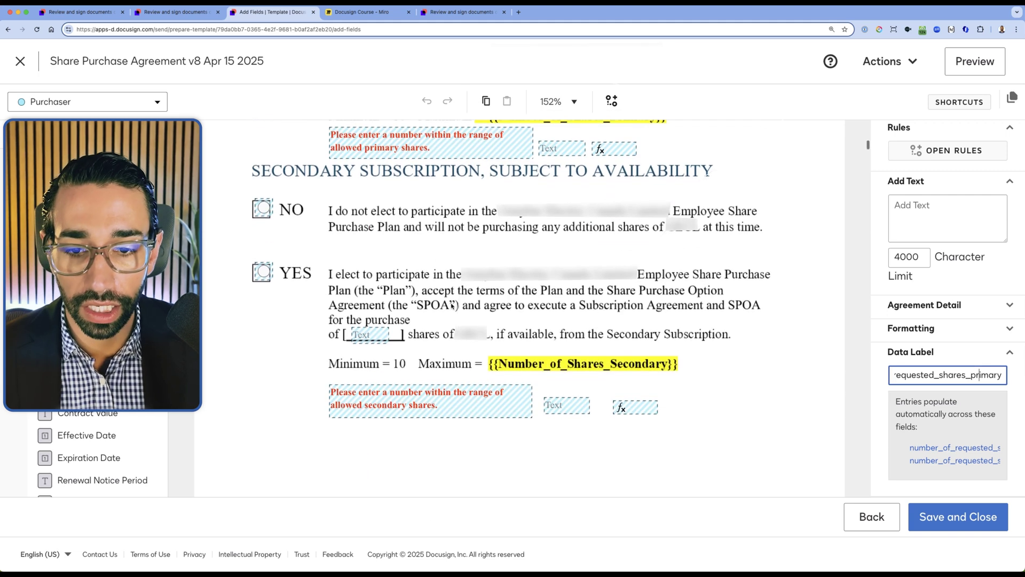
pyautogui.click(368, 335)
pyautogui.doubleClick(950, 374)
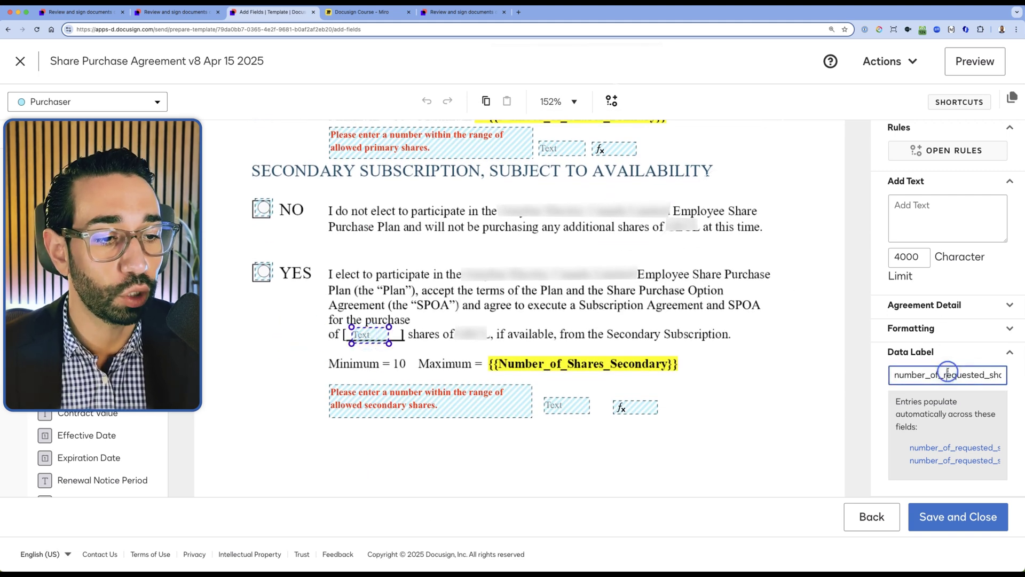
pyautogui.press('Escape')
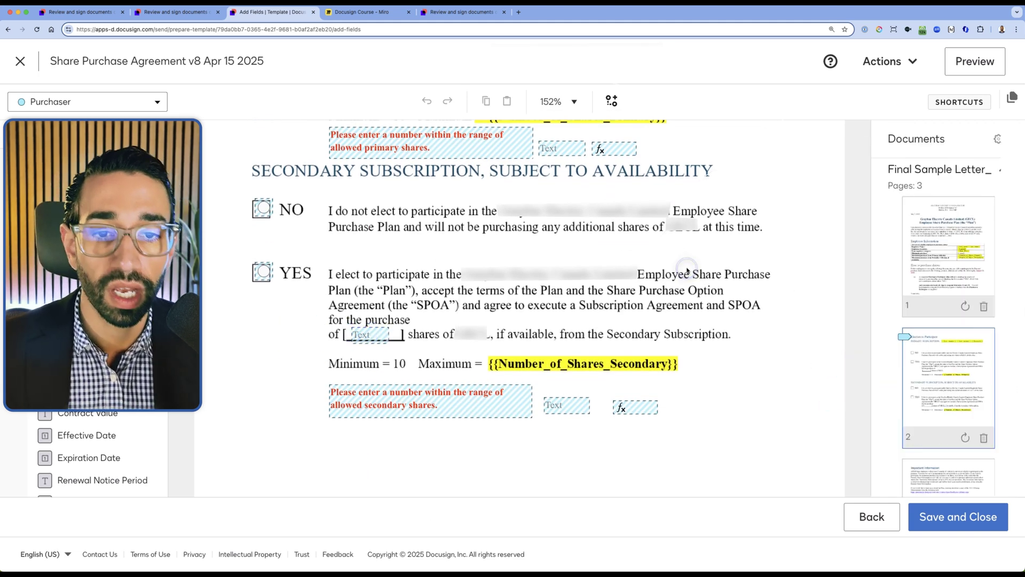
pyautogui.scroll(2, 534, 293)
pyautogui.scroll(1, 463, 191)
pyautogui.click(365, 145)
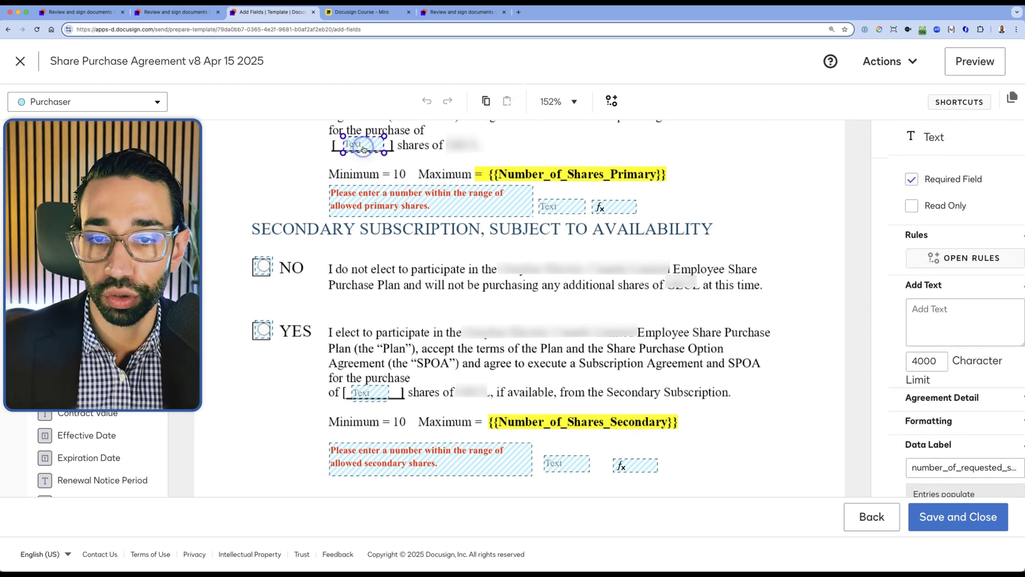
pyautogui.scroll(-4, 952, 398)
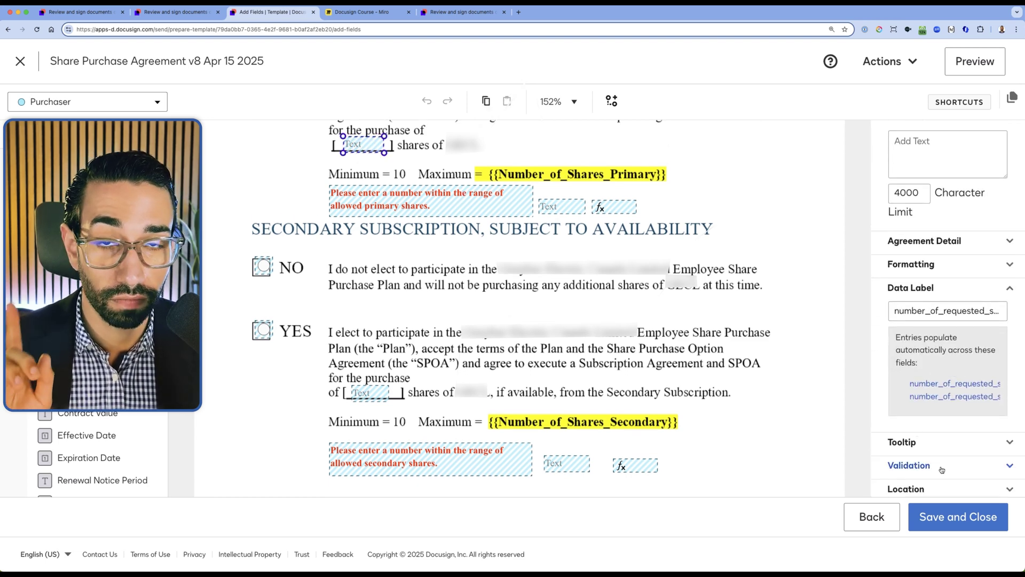
pyautogui.click(940, 466)
# Step: Check the maximum primary and secondary shares data labels, then edit the primary validation formula
pyautogui.click(574, 211)
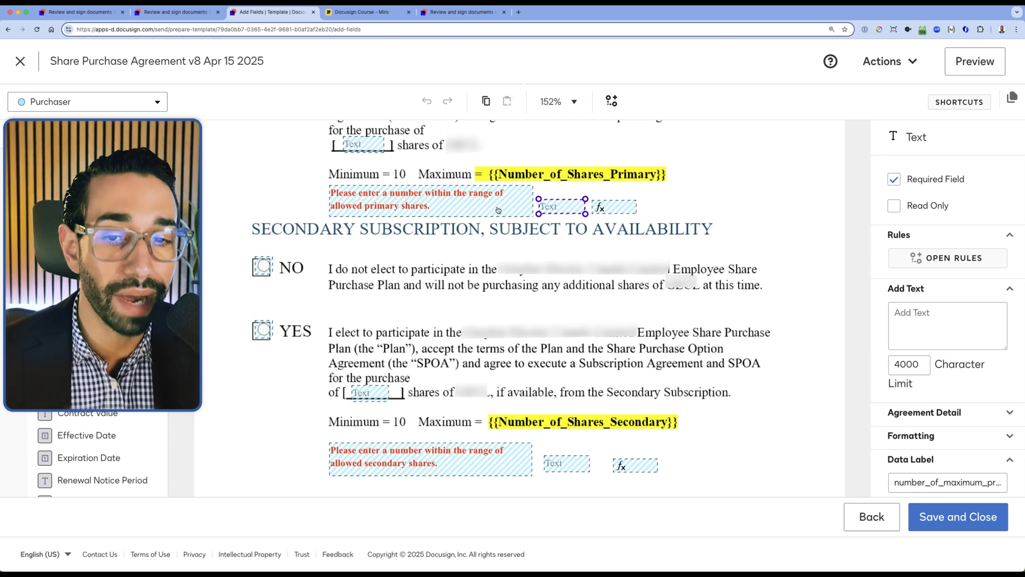
pyautogui.click(560, 243)
pyautogui.click(564, 212)
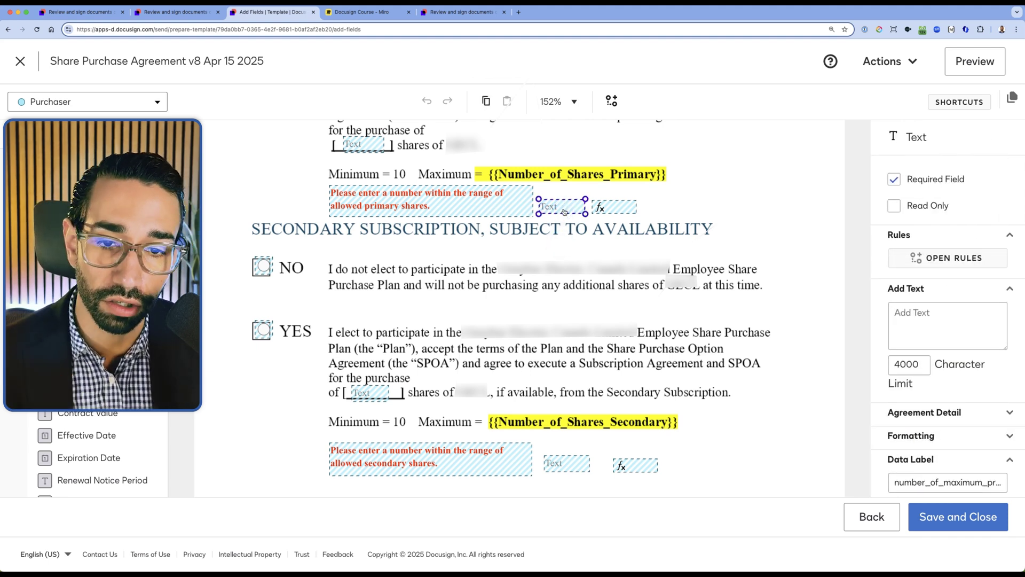
pyautogui.click(409, 177)
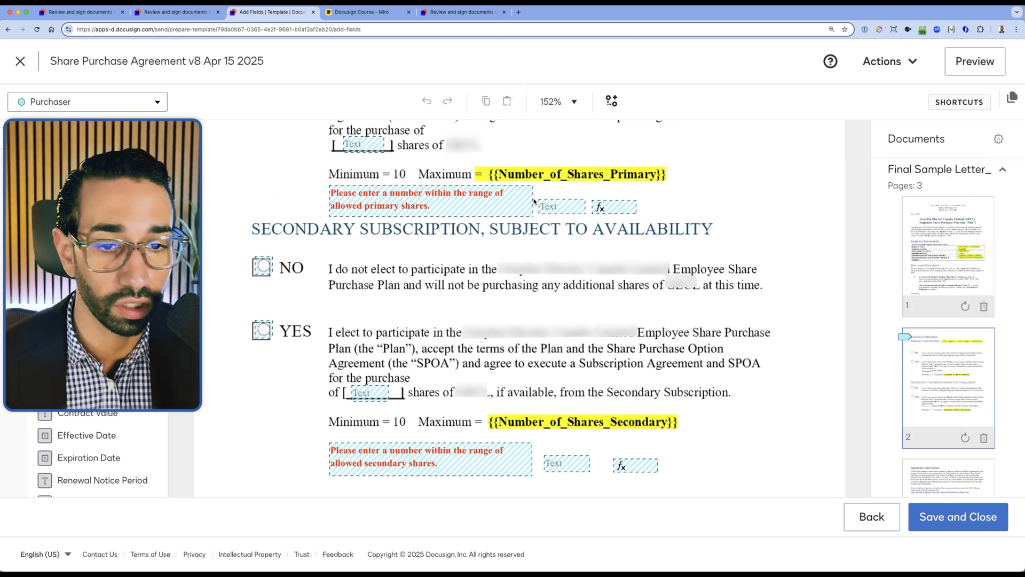
pyautogui.click(581, 207)
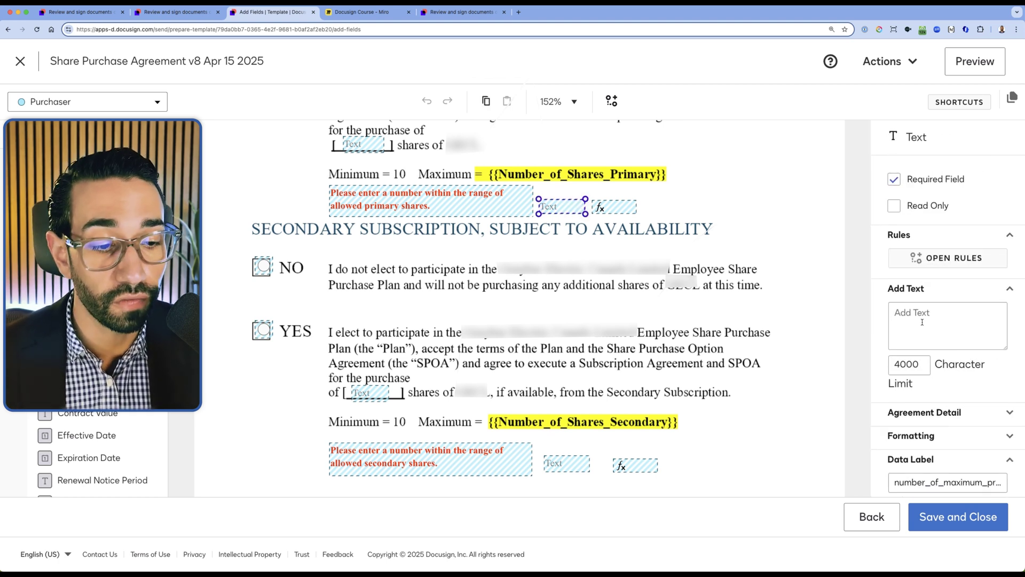
pyautogui.scroll(-3, 922, 322)
pyautogui.moveTo(972, 414); pyautogui.dragTo(1019, 416)
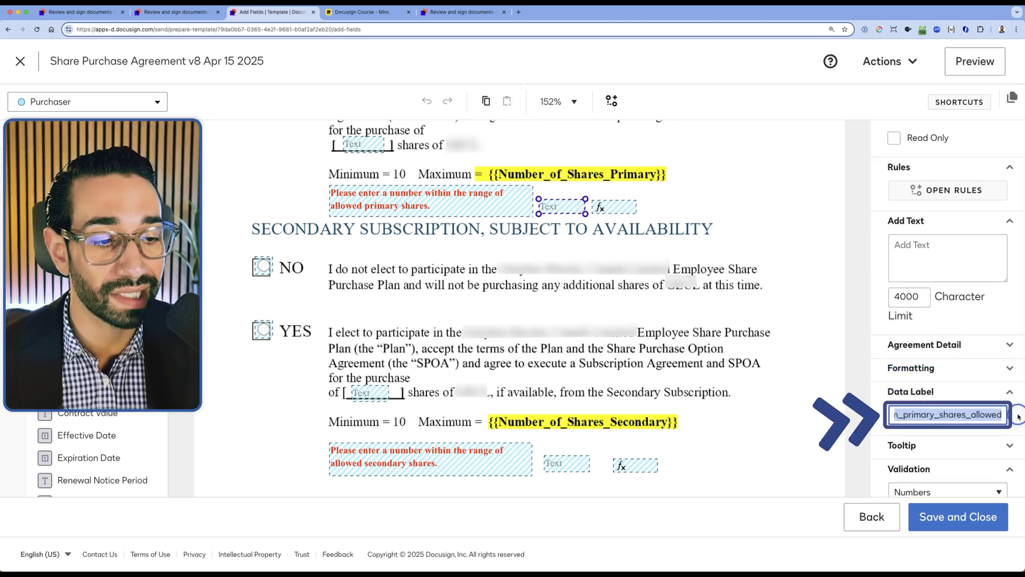
pyautogui.click(976, 414)
pyautogui.scroll(-3, 591, 375)
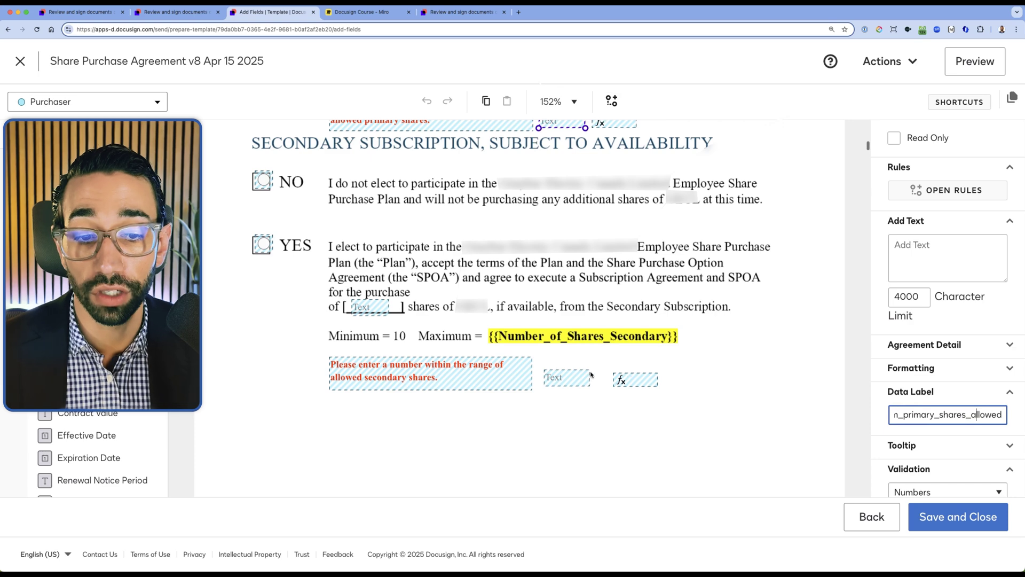
pyautogui.click(587, 380)
pyautogui.doubleClick(917, 416)
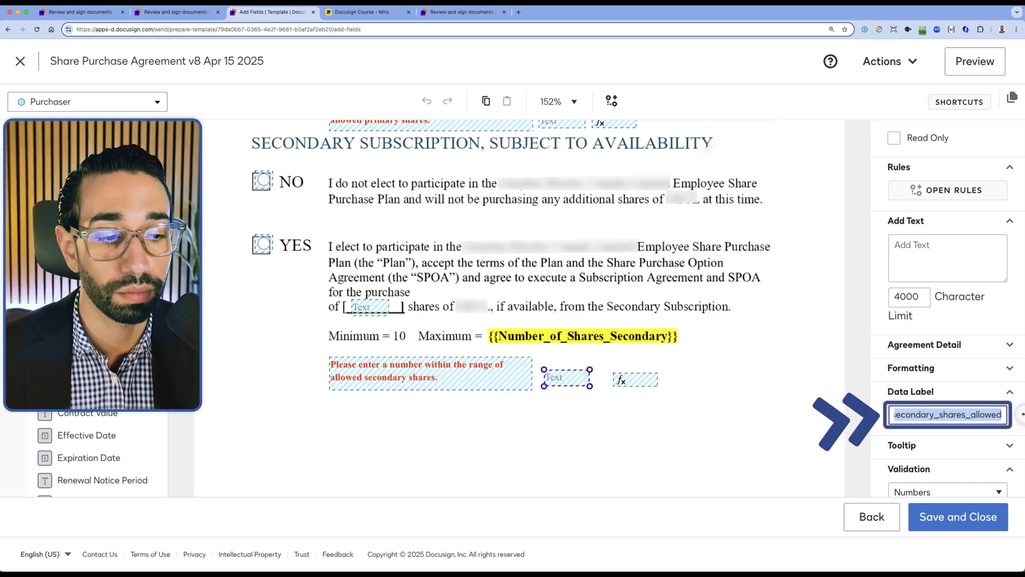
pyautogui.click(695, 327)
pyautogui.scroll(3, 677, 325)
pyautogui.click(617, 248)
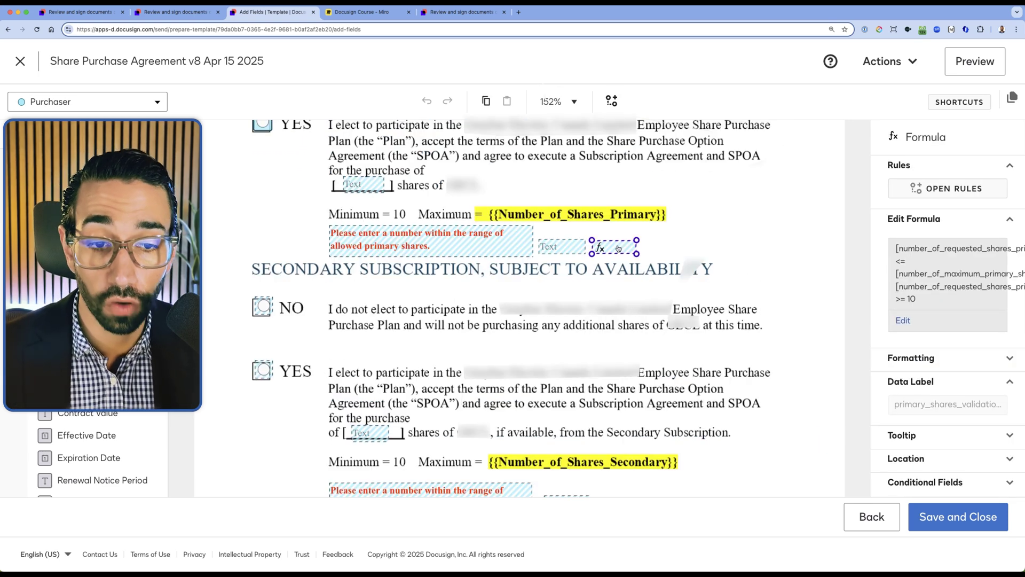
pyautogui.click(907, 324)
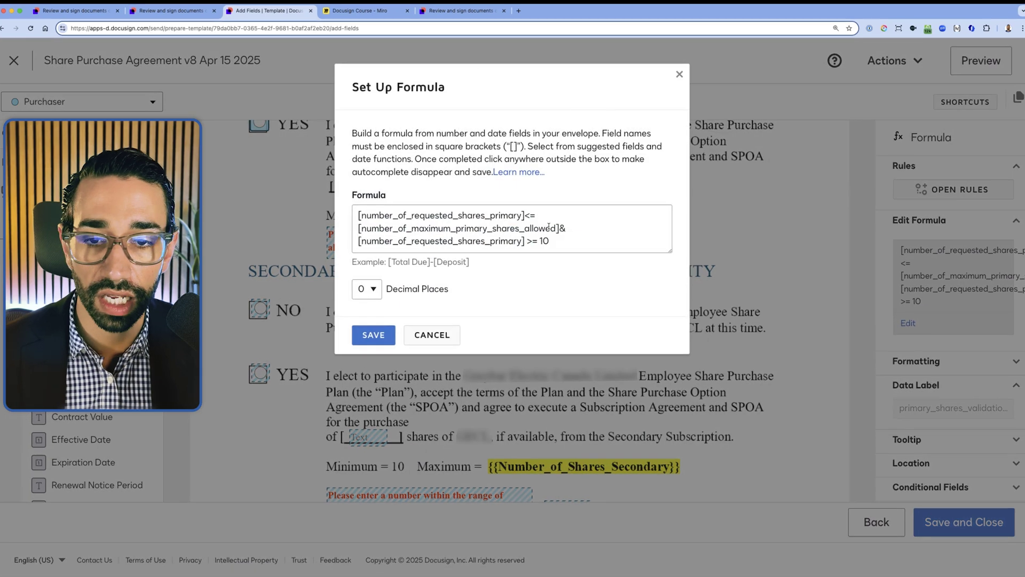
# Step: Walk through the <= maximum, & and >= 10 parts of the formula, then close it unchanged
pyautogui.moveTo(318, 240); pyautogui.dragTo(543, 240)
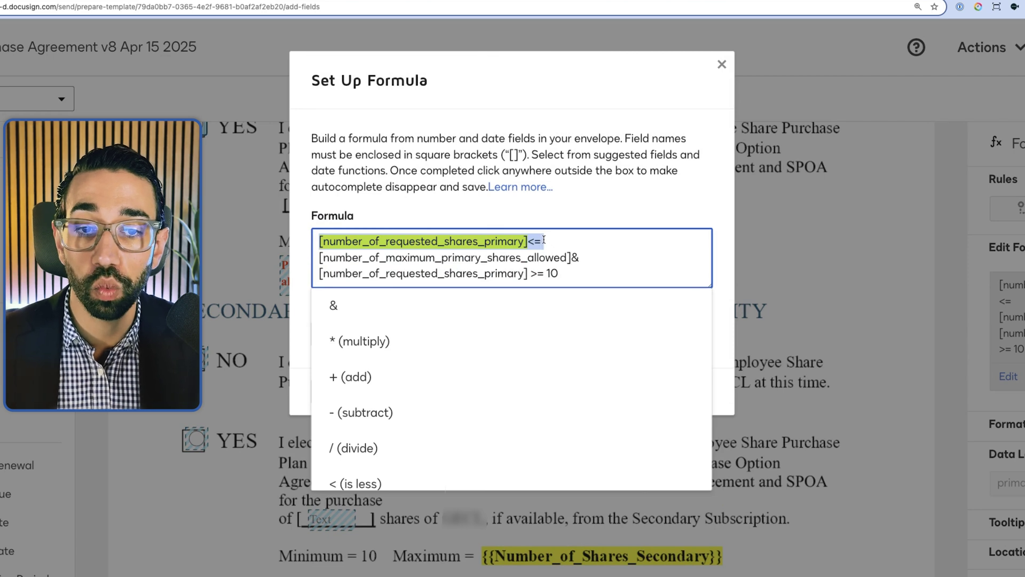
pyautogui.click(550, 236)
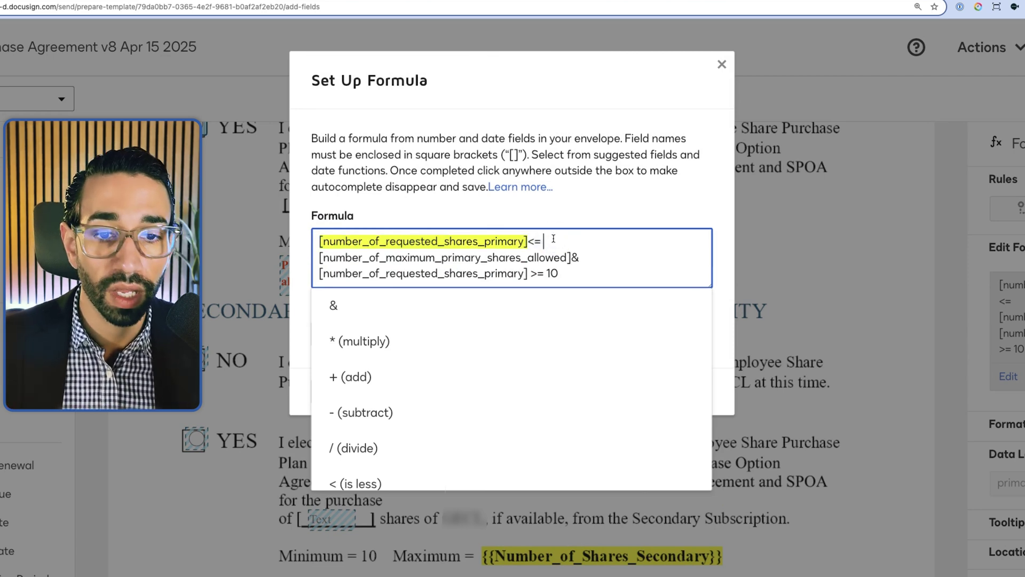
pyautogui.doubleClick(533, 241)
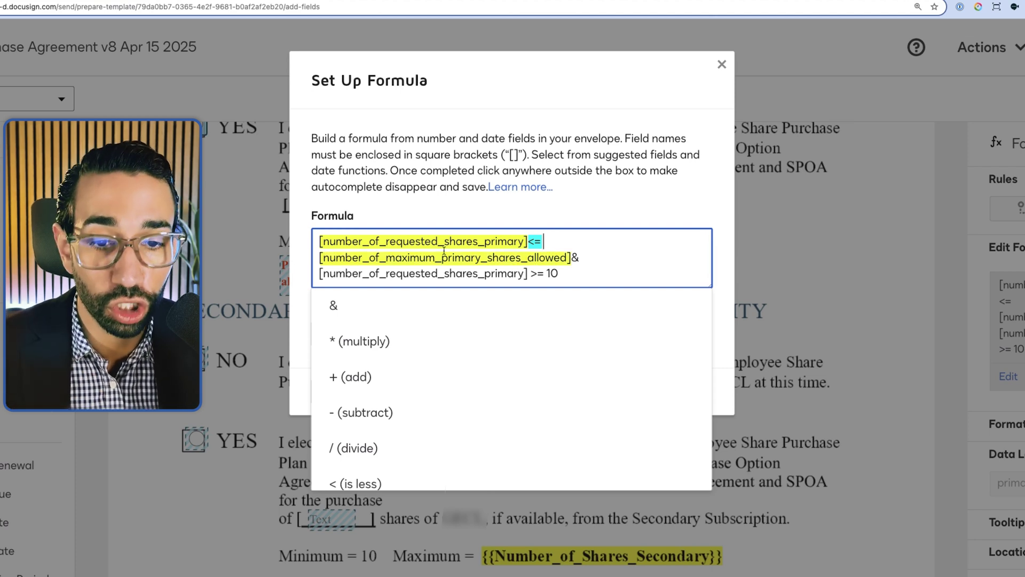
pyautogui.click(576, 258)
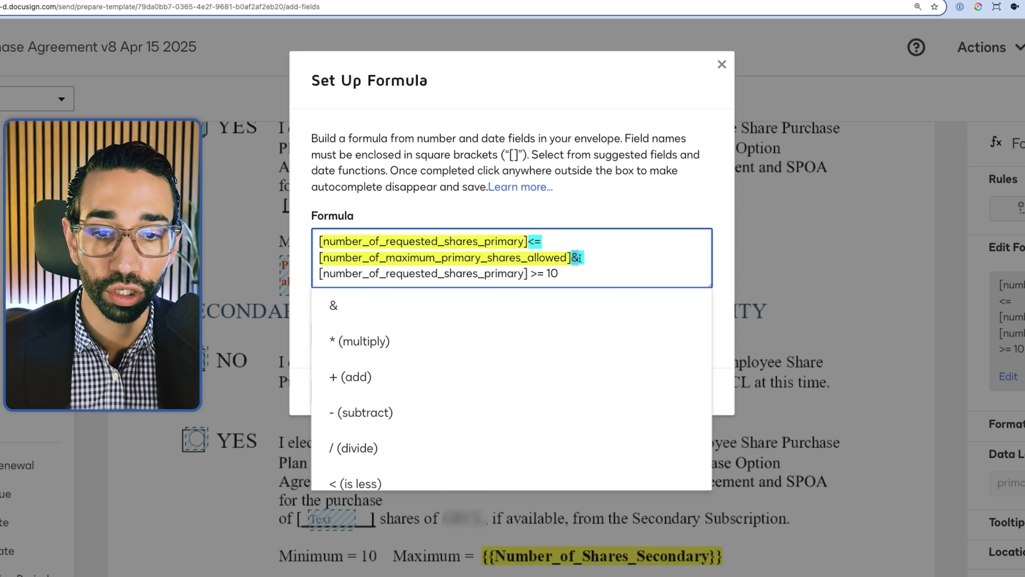
pyautogui.click(533, 272)
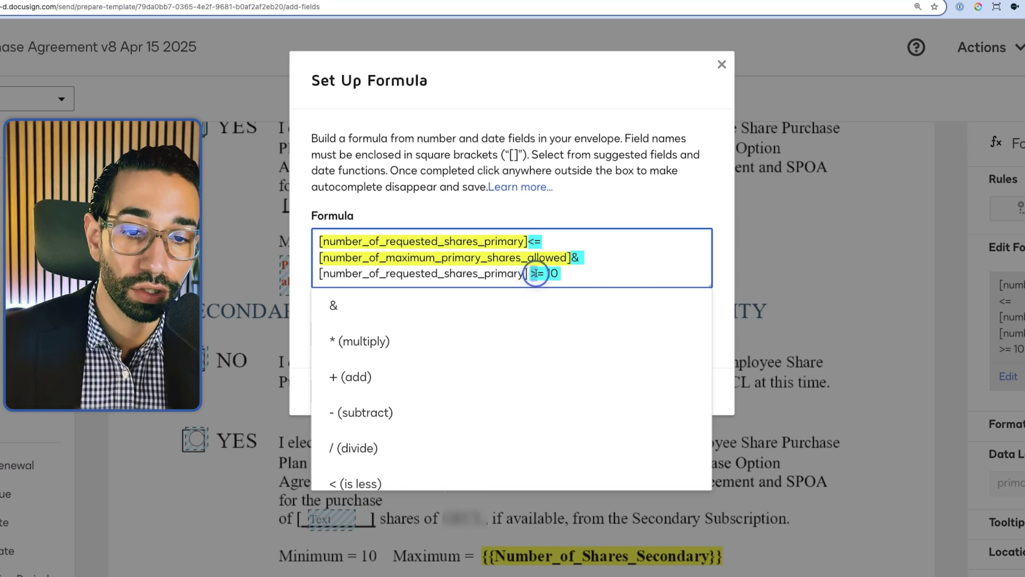
pyautogui.click(557, 273)
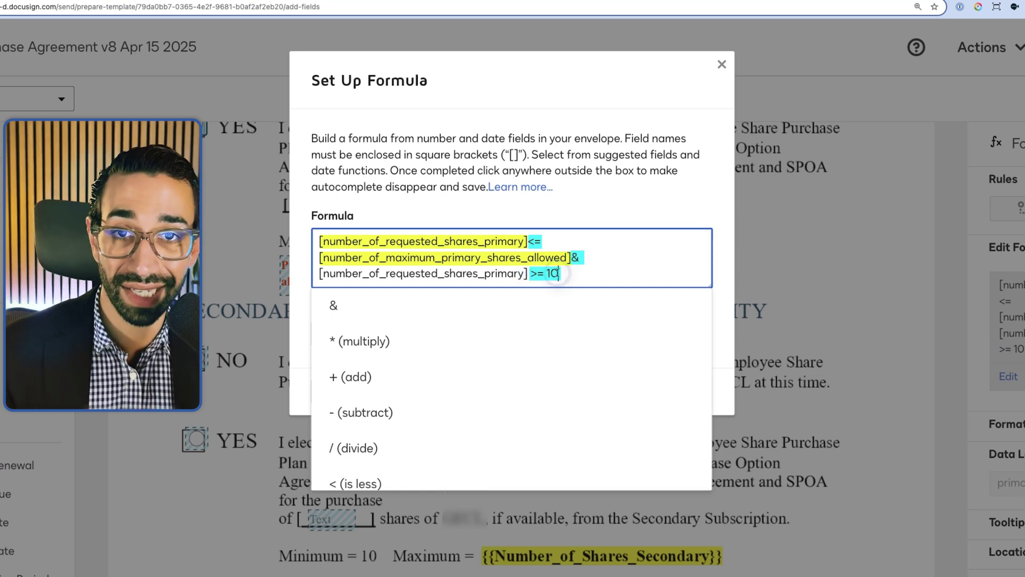
pyautogui.click(722, 65)
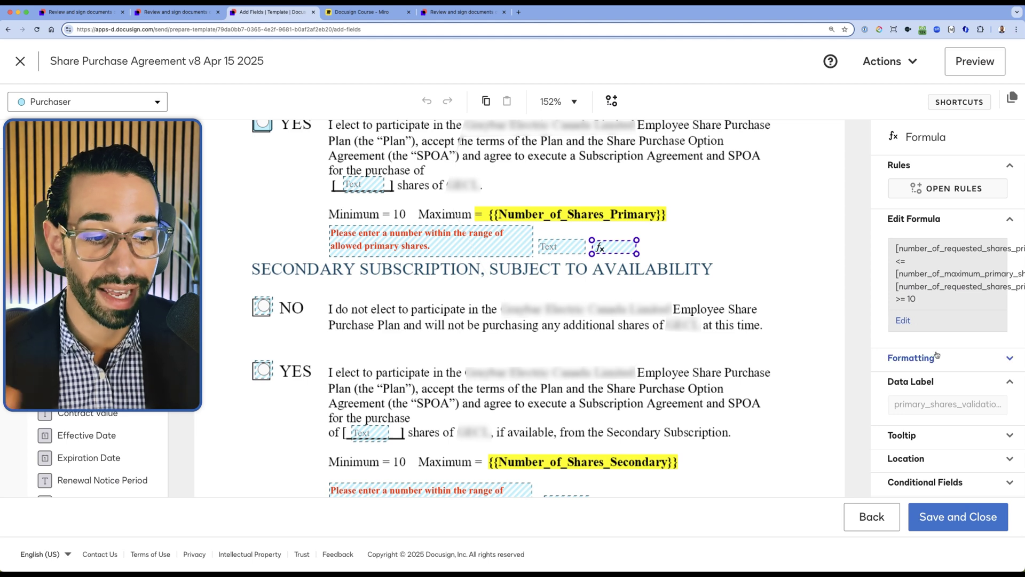
pyautogui.scroll(-3, 934, 347)
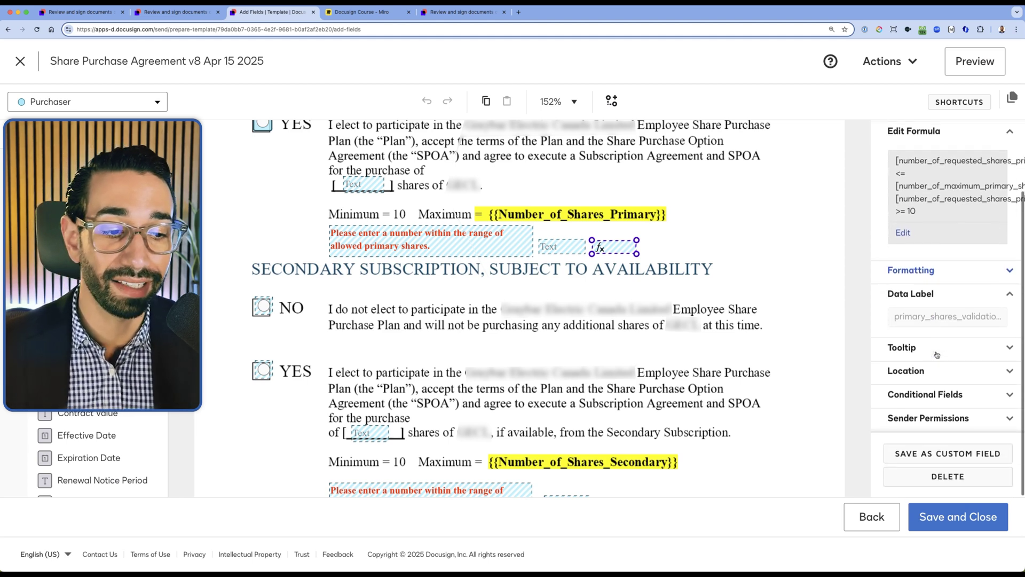
pyautogui.click(951, 395)
# Step: Edit the conditional rule so a 0 result reveals the primary error message field
pyautogui.scroll(-3, 953, 373)
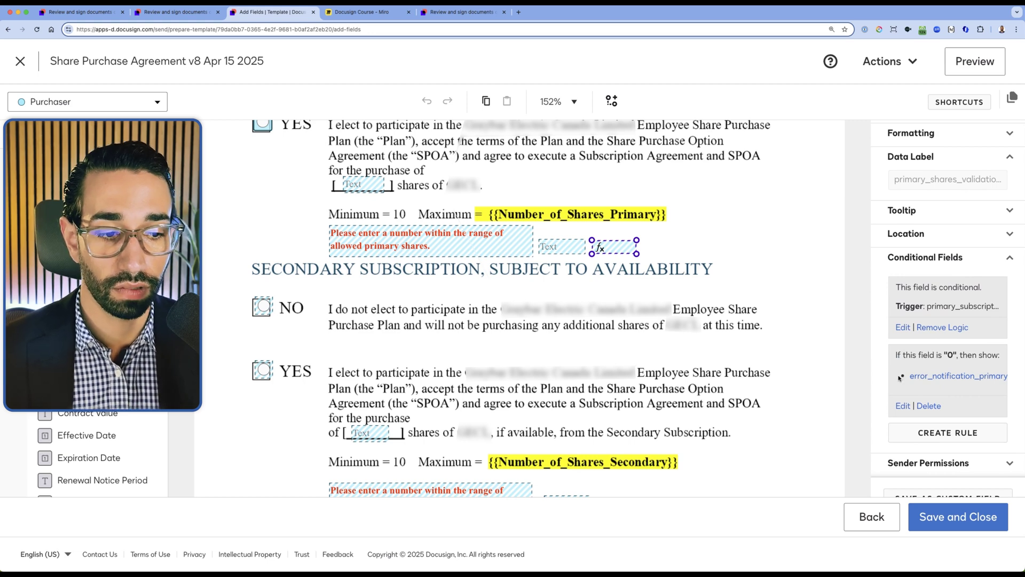
pyautogui.click(903, 406)
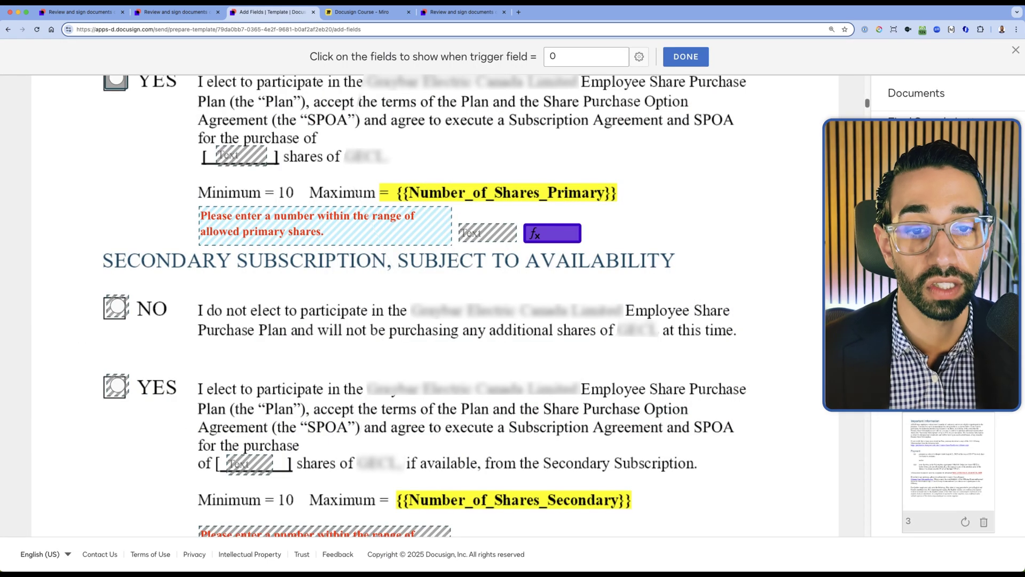
pyautogui.click(299, 213)
pyautogui.click(686, 57)
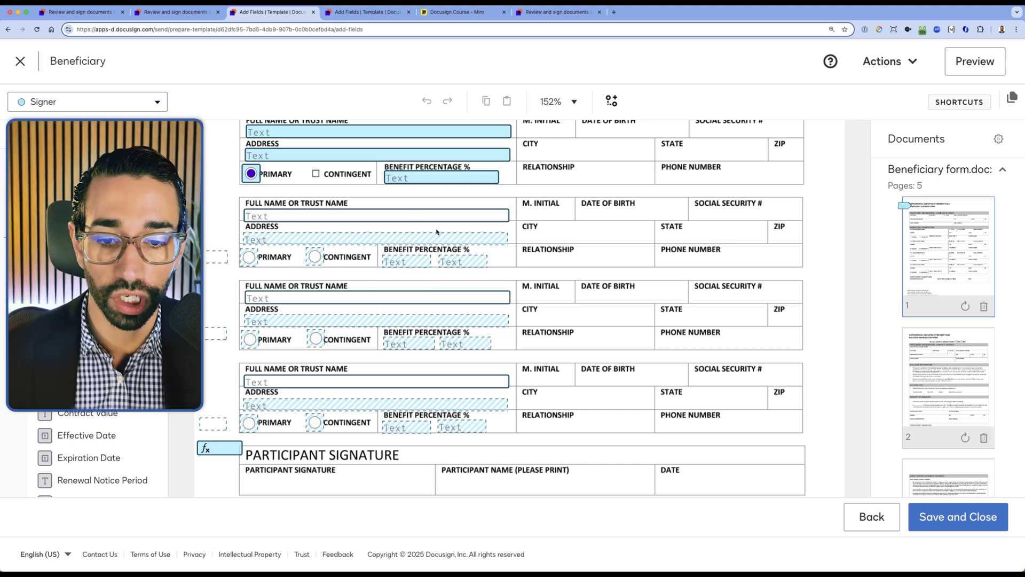
pyautogui.click(413, 181)
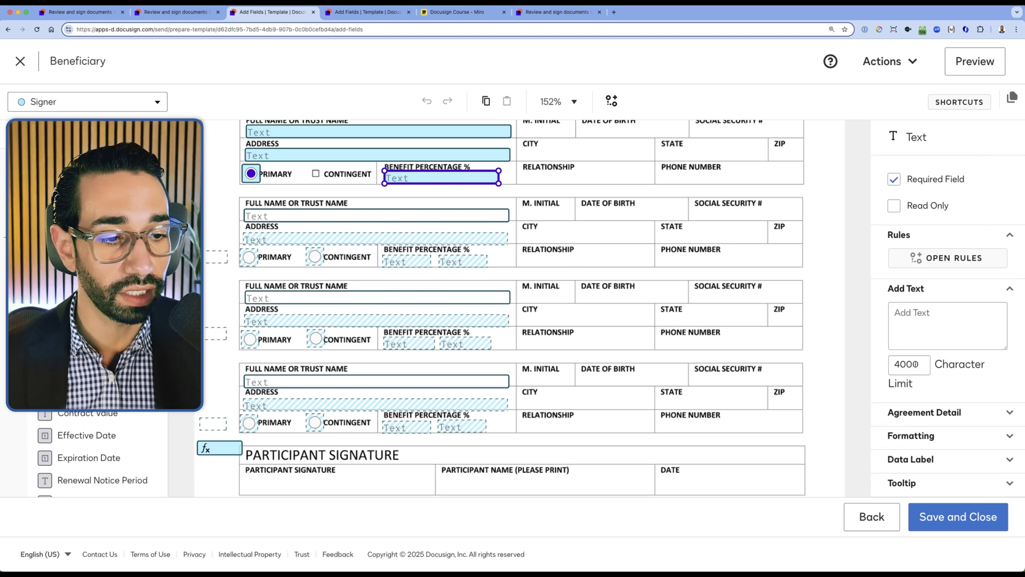
pyautogui.click(954, 463)
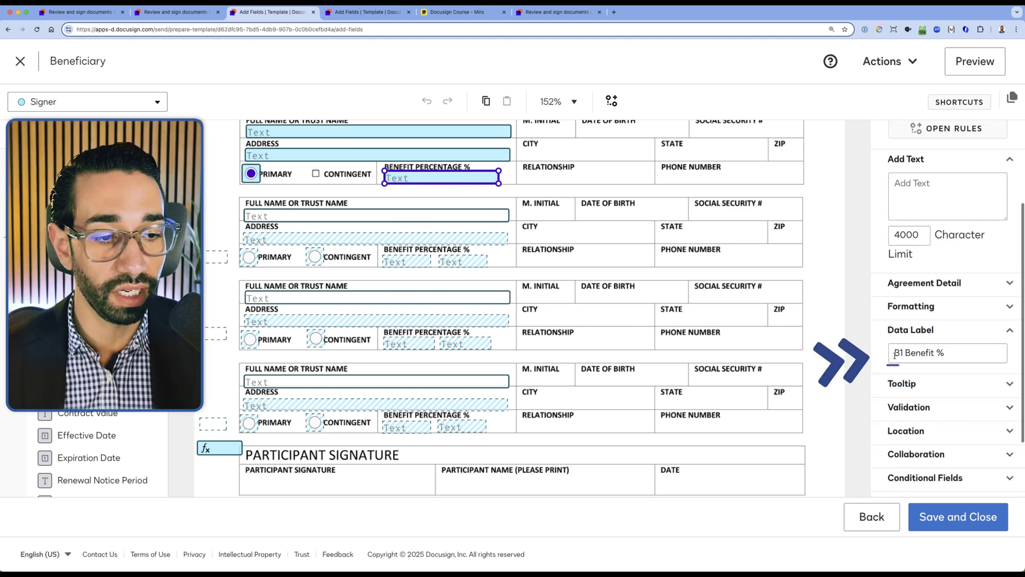
pyautogui.click(407, 261)
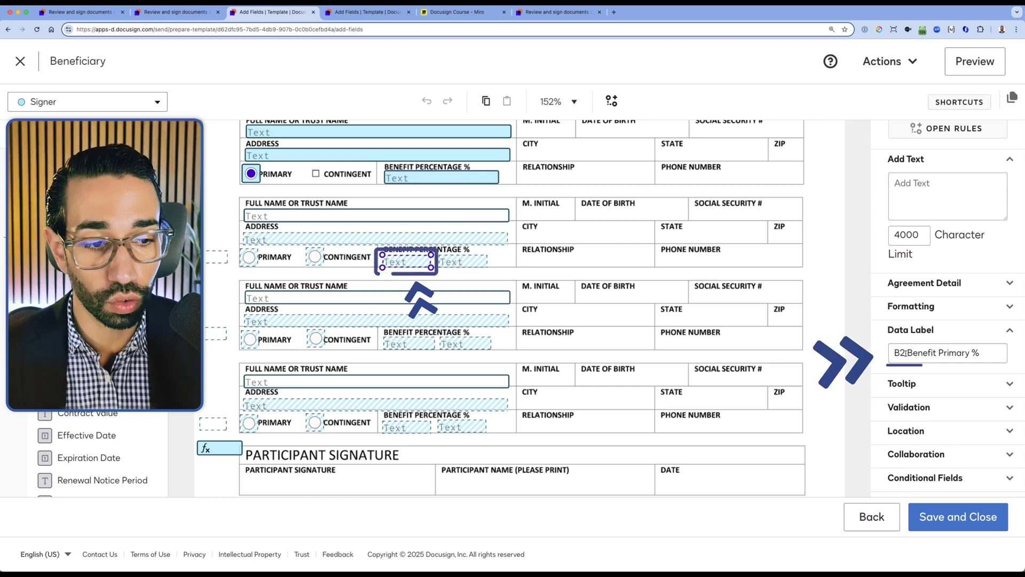
pyautogui.scroll(-1, 412, 320)
pyautogui.click(408, 306)
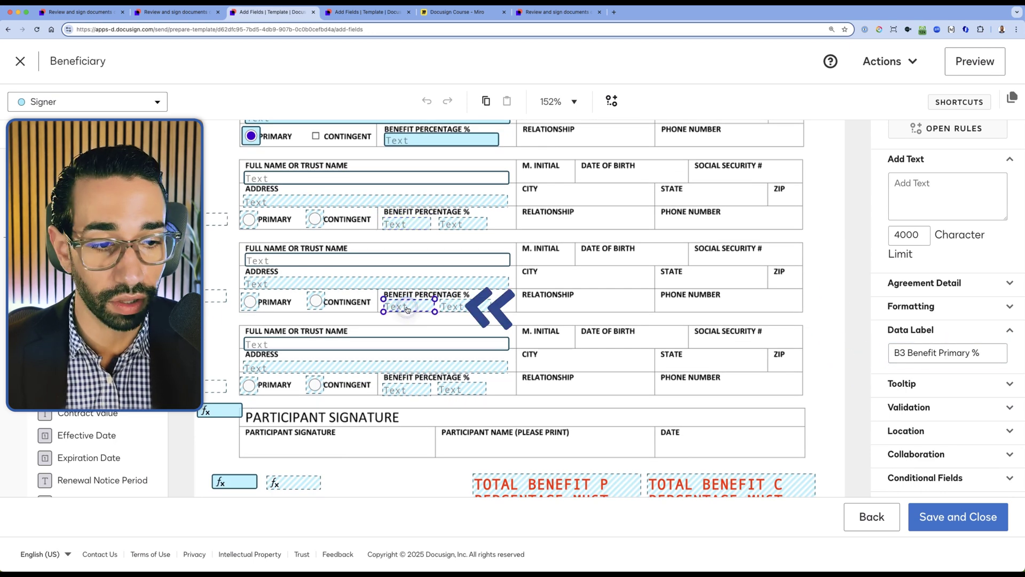
pyautogui.click(408, 389)
pyautogui.scroll(-2, 410, 384)
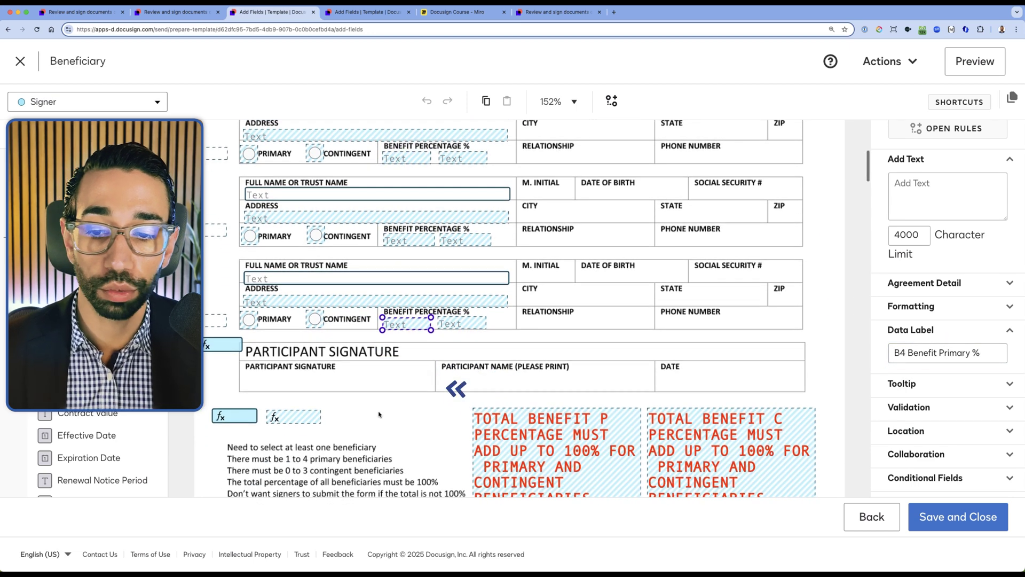
pyautogui.click(233, 418)
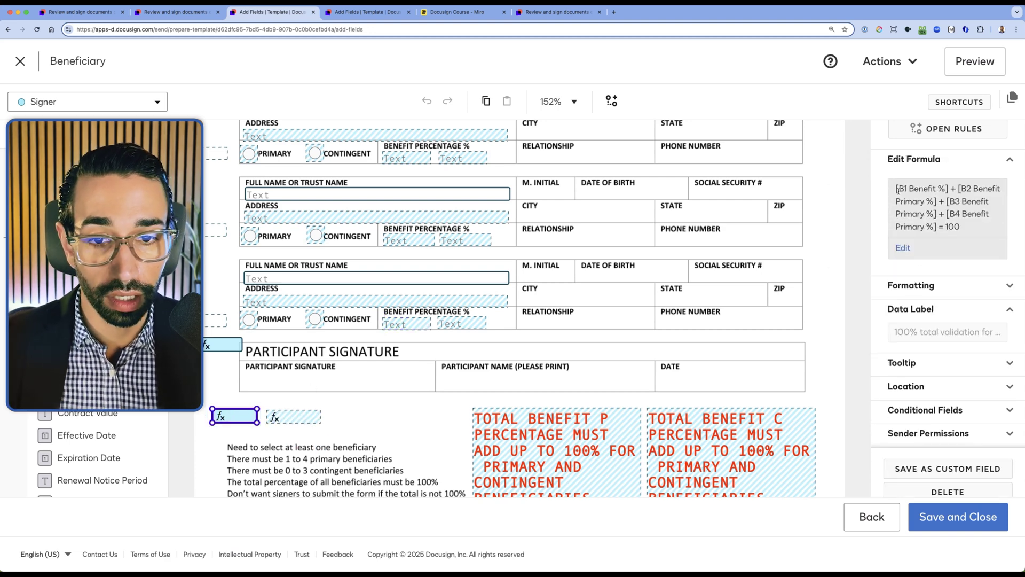
pyautogui.scroll(3, 475, 159)
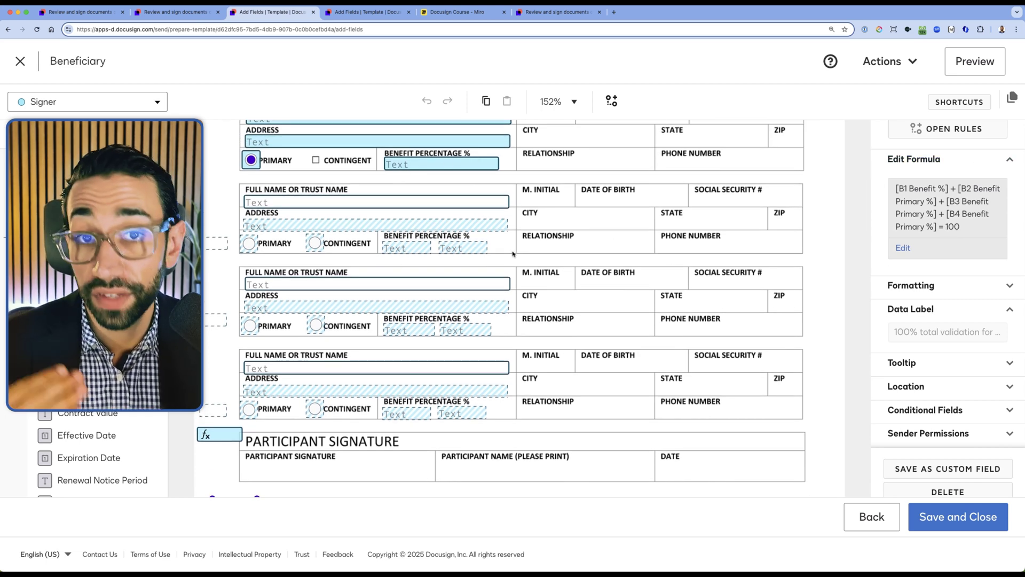
pyautogui.scroll(-3, 454, 368)
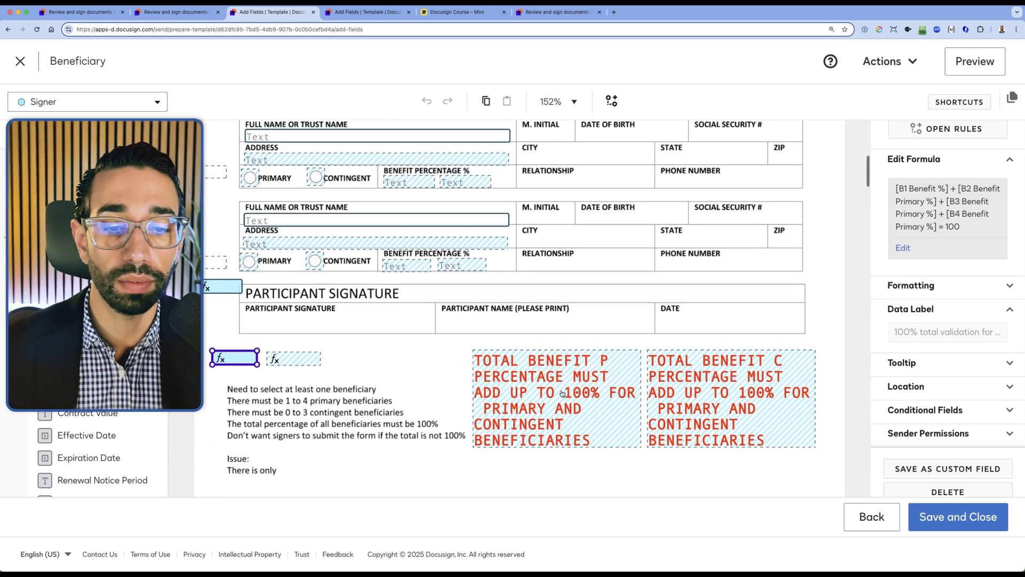
pyautogui.click(562, 394)
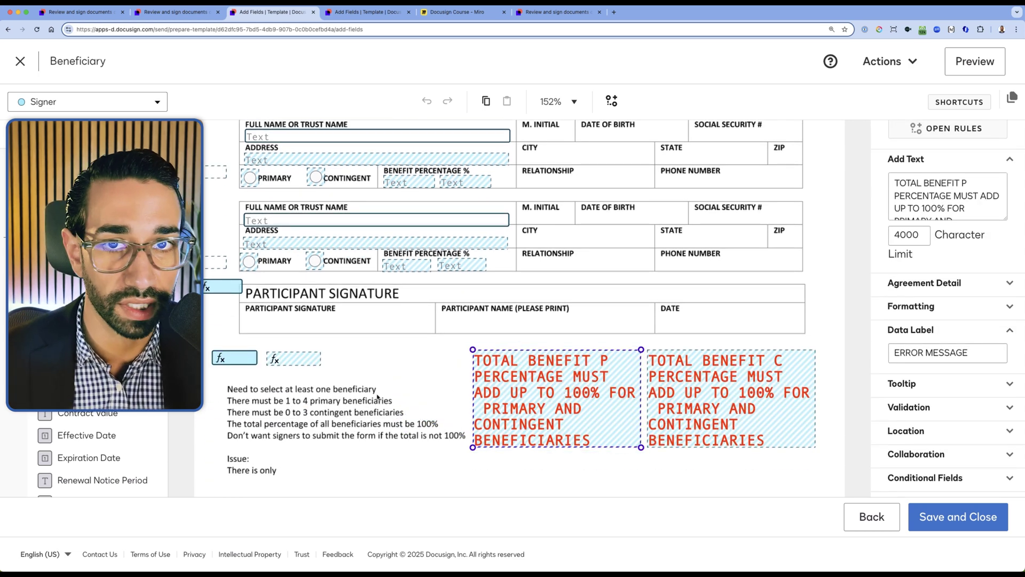
pyautogui.scroll(2, 377, 397)
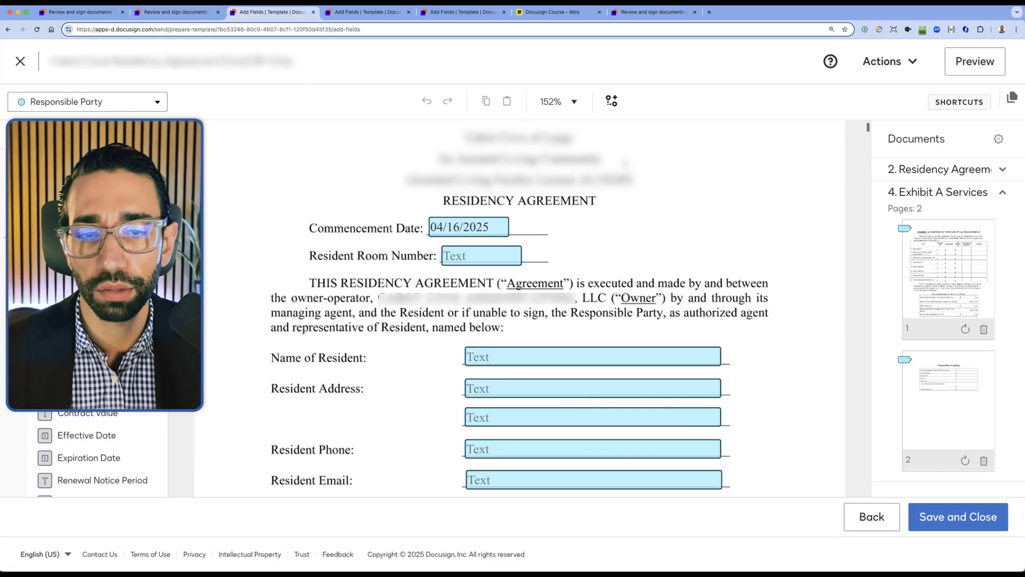
# Step: Inspect the read-only Commencement Date field set to 04/16/2025, then view Exhibit A Services
pyautogui.click(483, 227)
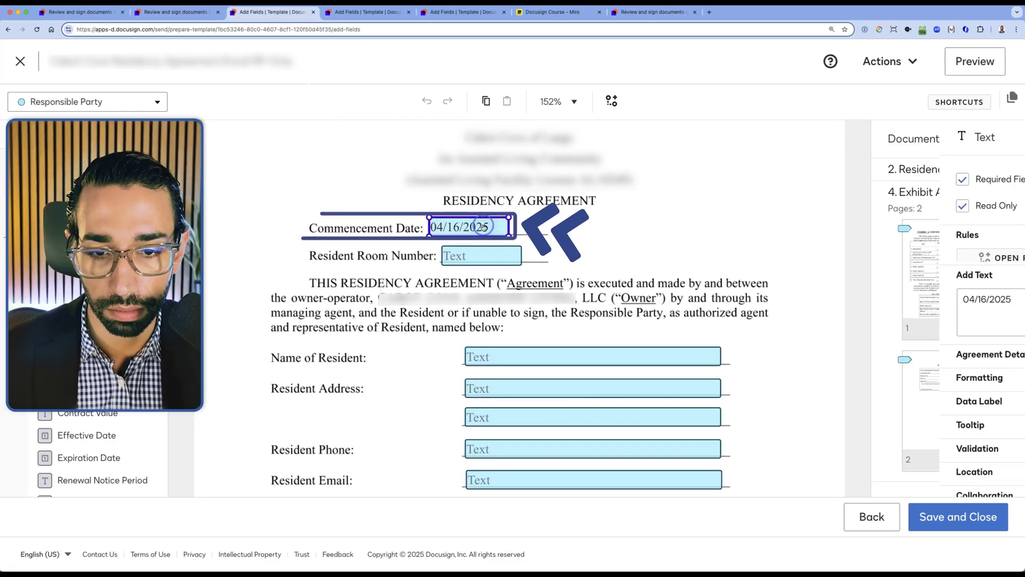
pyautogui.press('Escape')
pyautogui.click(447, 228)
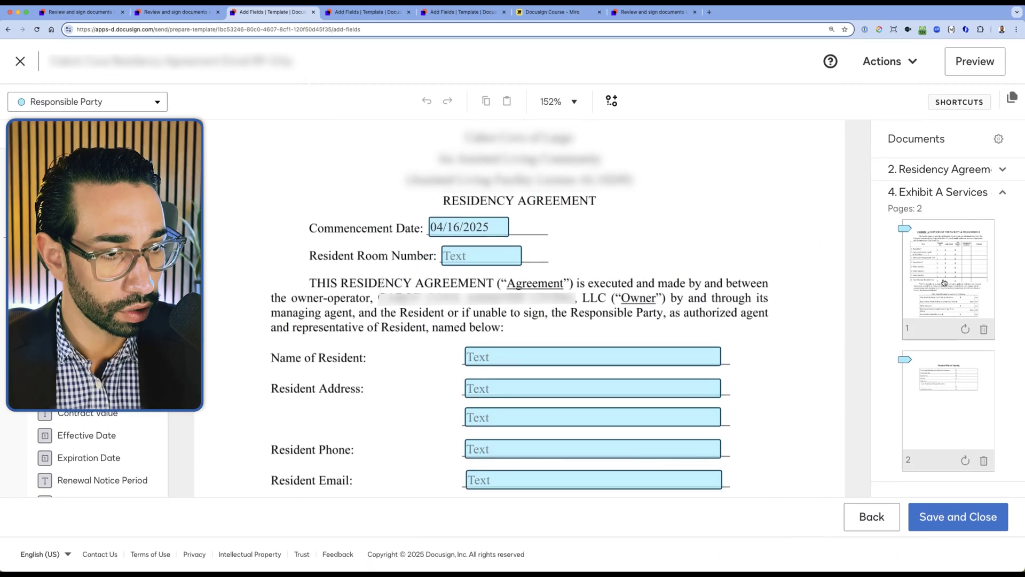
pyautogui.click(960, 304)
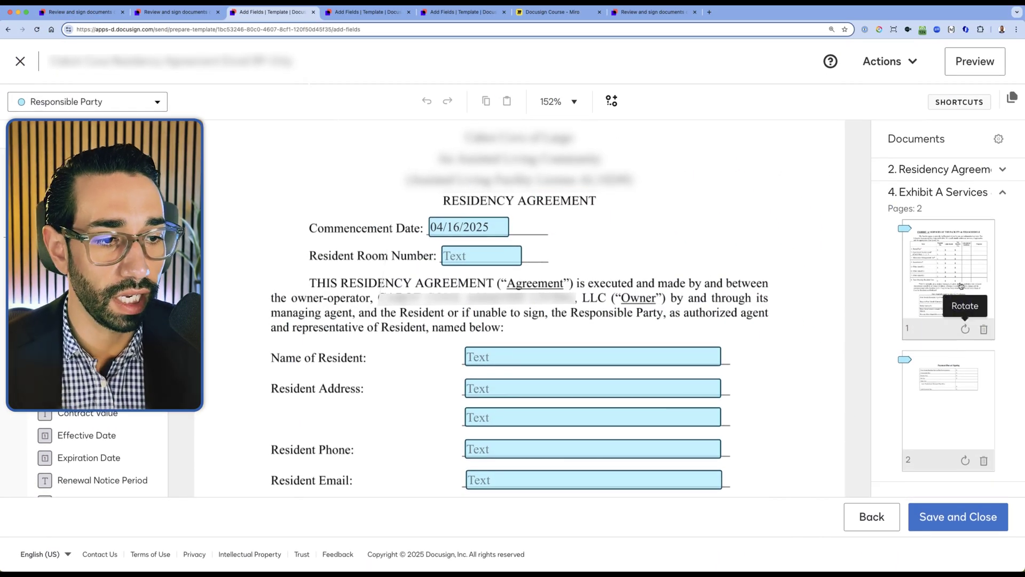
# Step: Scroll to the Pro-Rations table and inspect the first-month fees formula field (a)
pyautogui.scroll(-5, 492, 335)
pyautogui.scroll(-3, 492, 335)
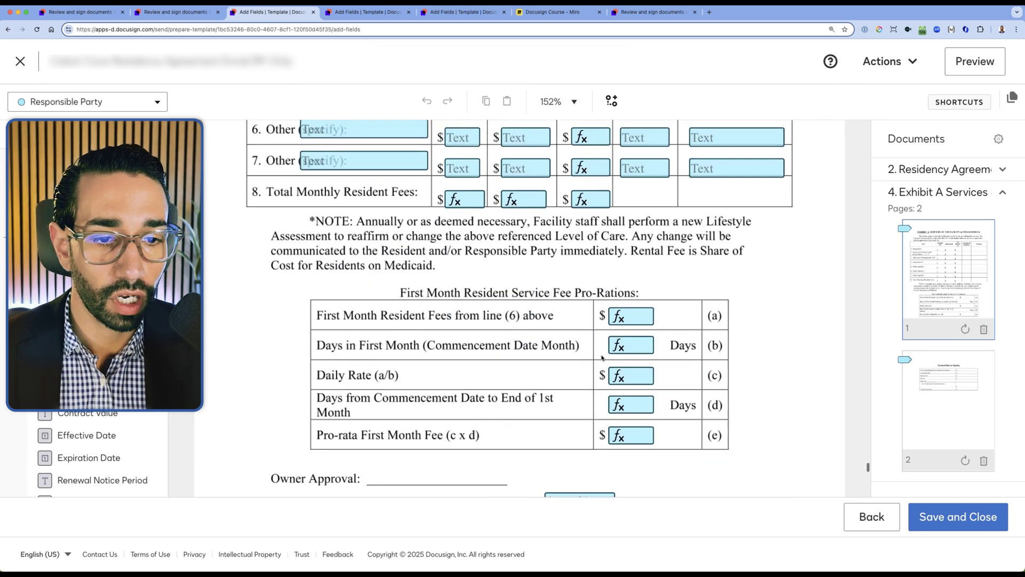
pyautogui.scroll(4, 406, 212)
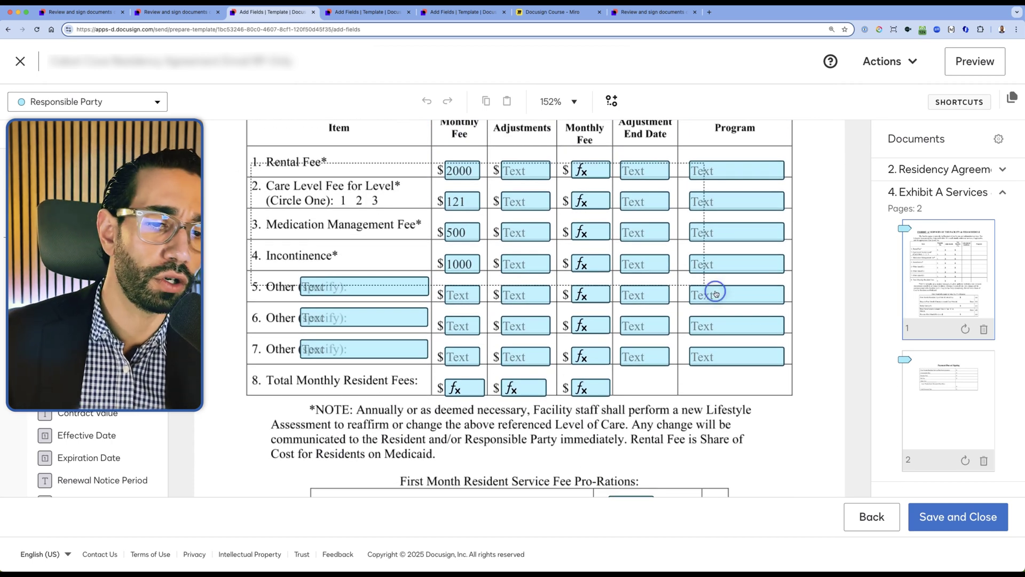
pyautogui.scroll(-5, 815, 391)
pyautogui.click(637, 217)
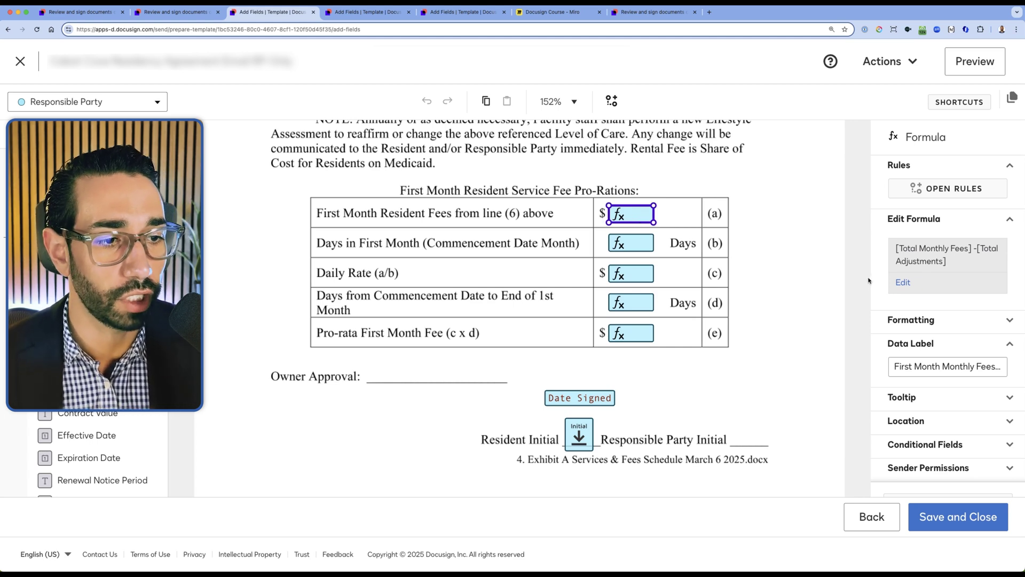
pyautogui.click(672, 220)
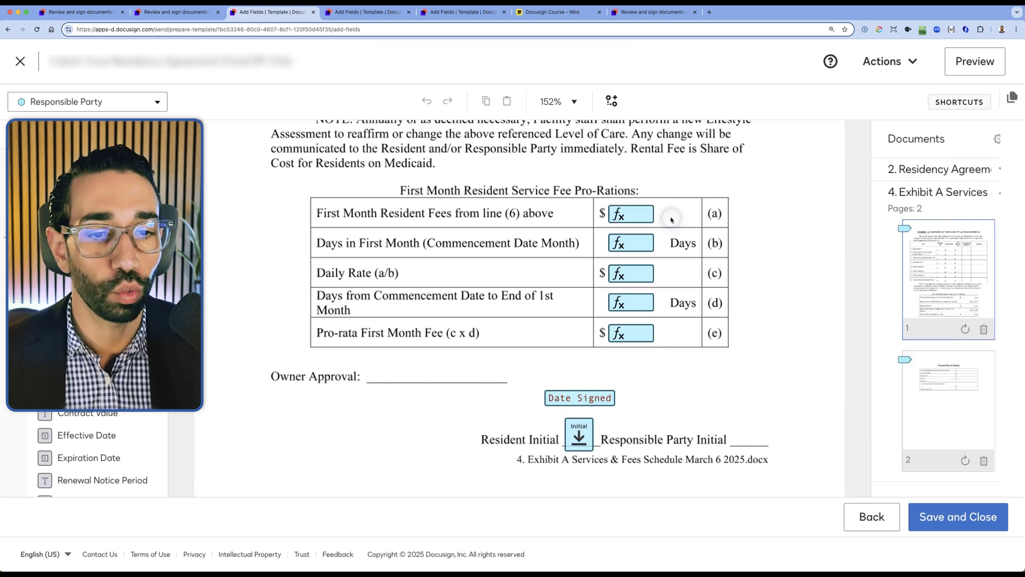
# Step: Inspect the days-in-first-month formula (b) and the Commencement Date field it references
pyautogui.click(626, 244)
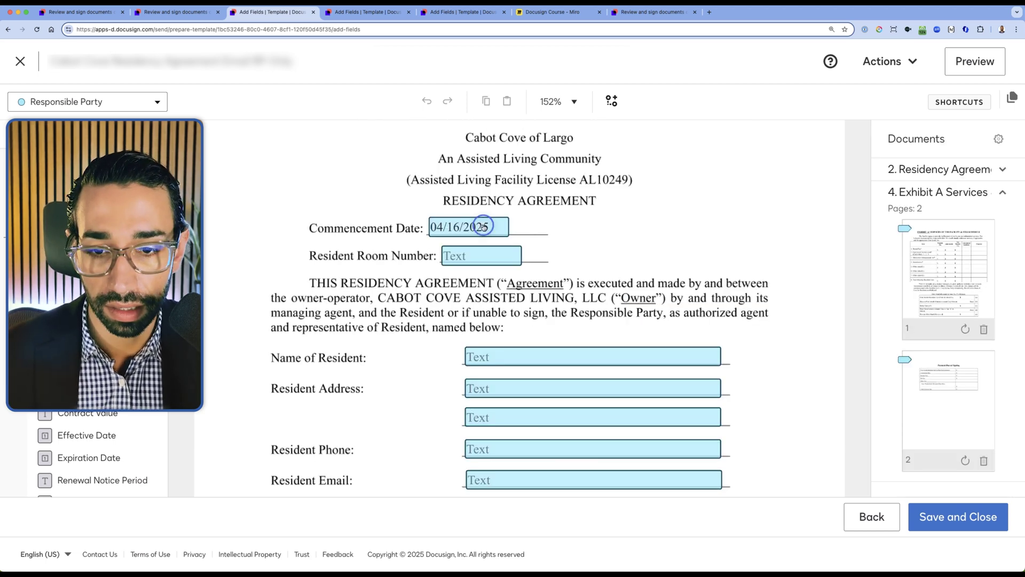
pyautogui.click(480, 225)
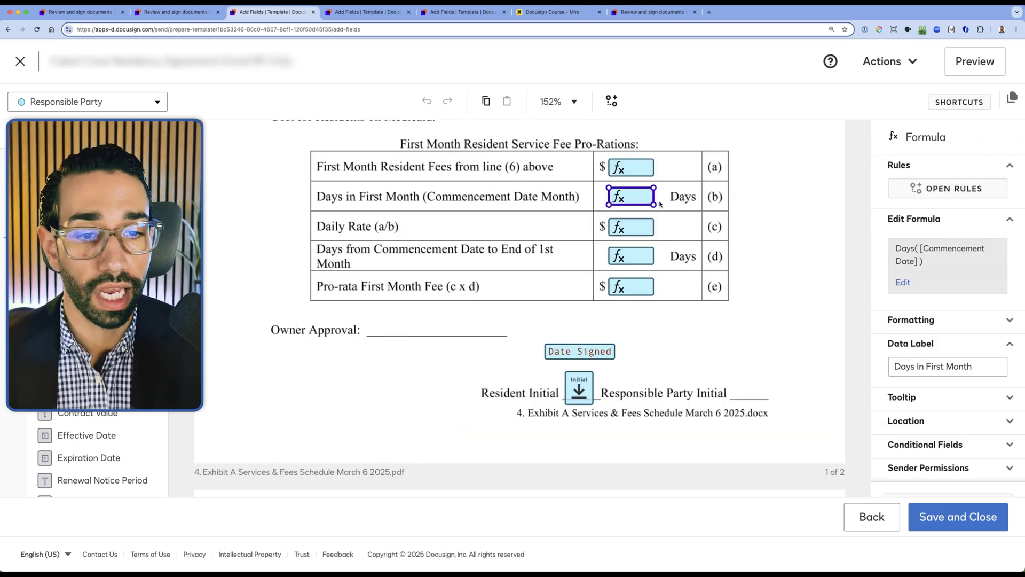
pyautogui.moveTo(920, 248); pyautogui.dragTo(918, 263)
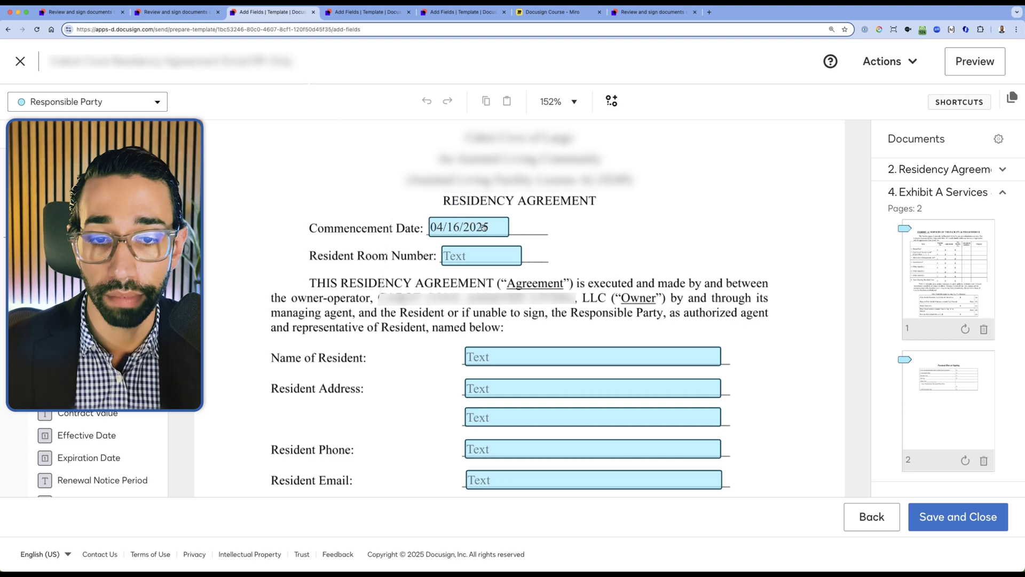
pyautogui.click(480, 224)
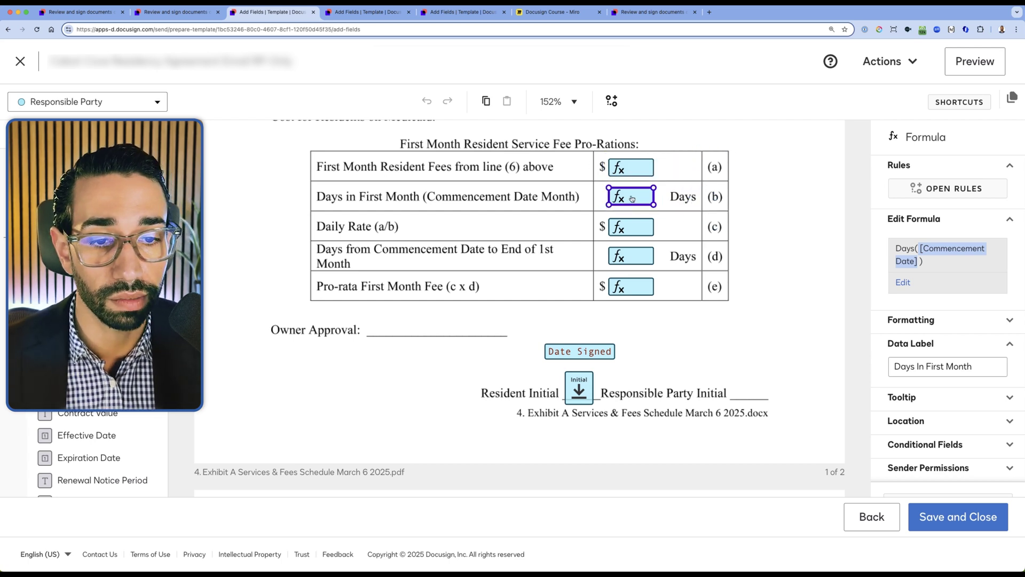
# Step: Inspect the Daily Rate formula (c), then the days-remaining formula (d), [Days In First Month]-Day([Commencement Date])+1
pyautogui.click(632, 227)
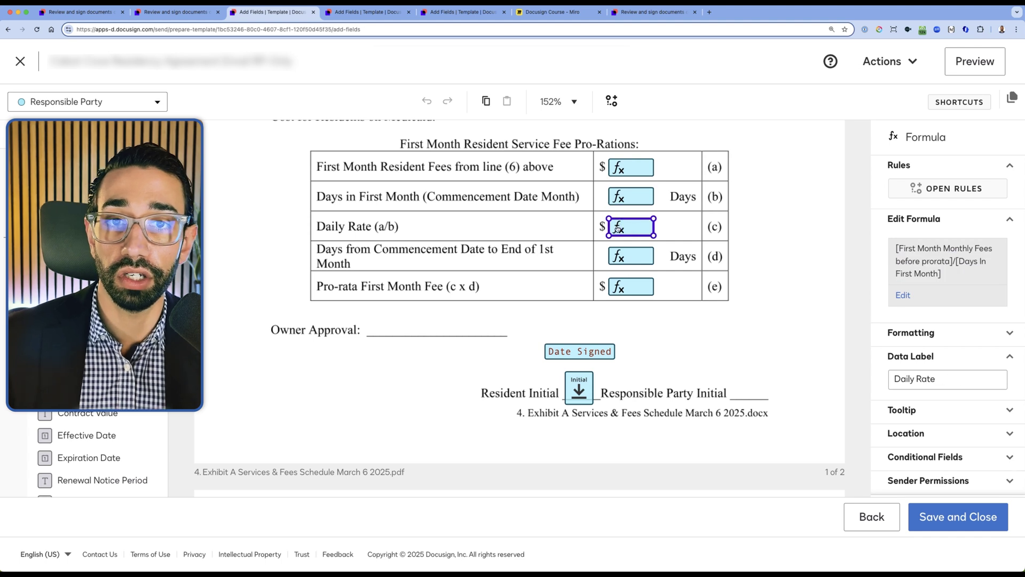
pyautogui.scroll(-1, 659, 229)
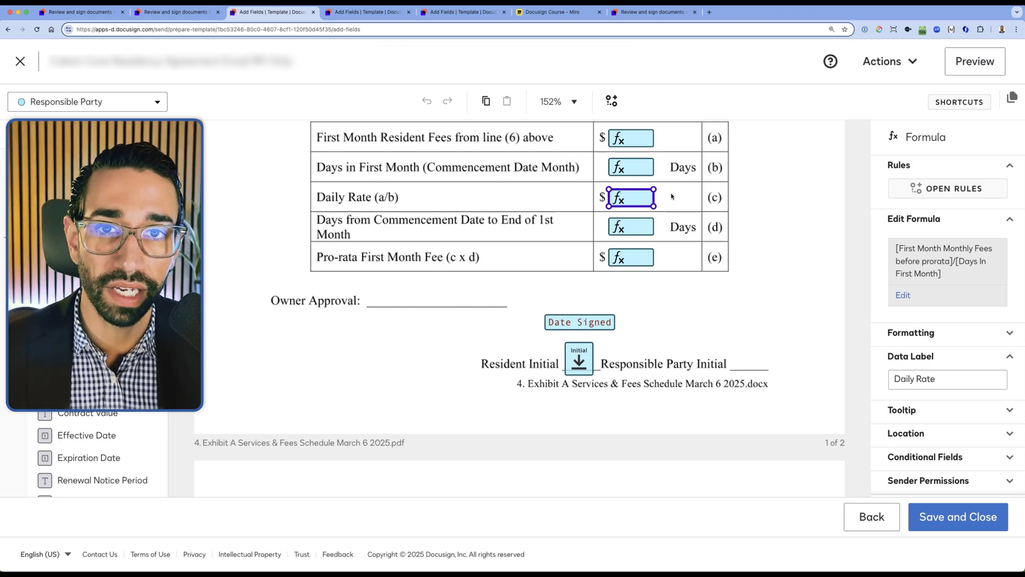
pyautogui.doubleClick(630, 226)
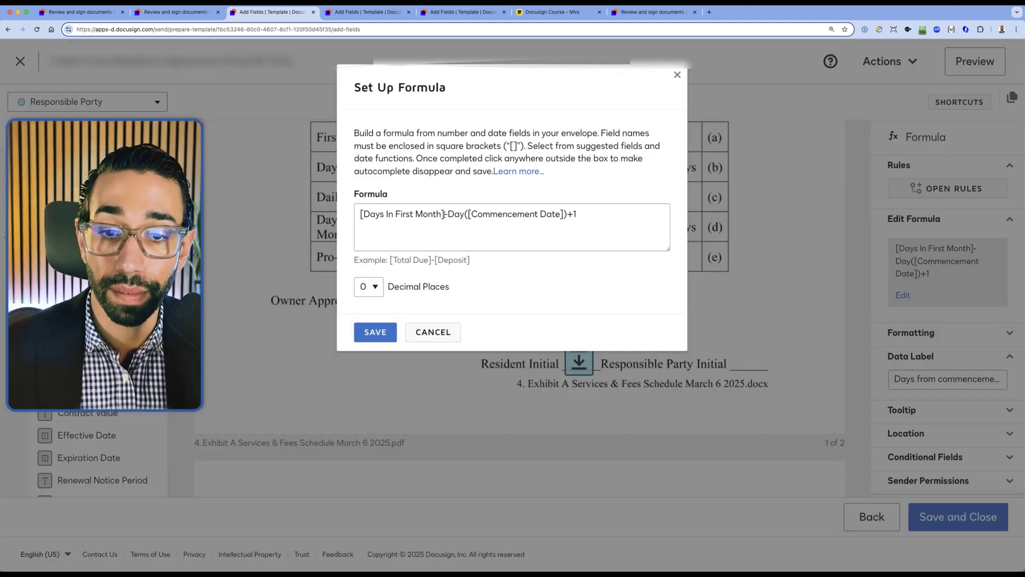
pyautogui.moveTo(444, 215); pyautogui.dragTo(567, 211)
pyautogui.click(567, 211)
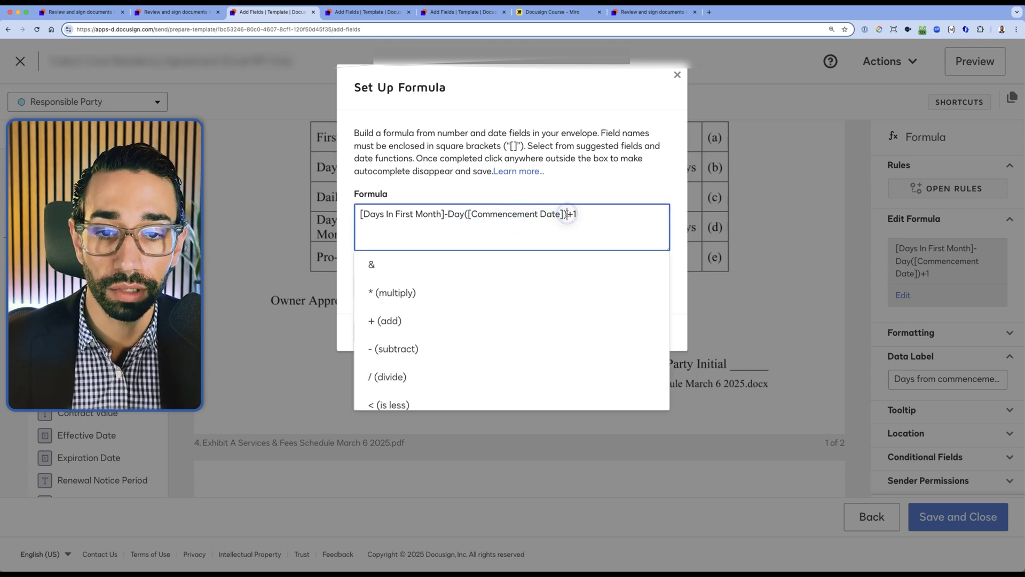
pyautogui.click(891, 248)
pyautogui.moveTo(895, 249); pyautogui.dragTo(931, 272)
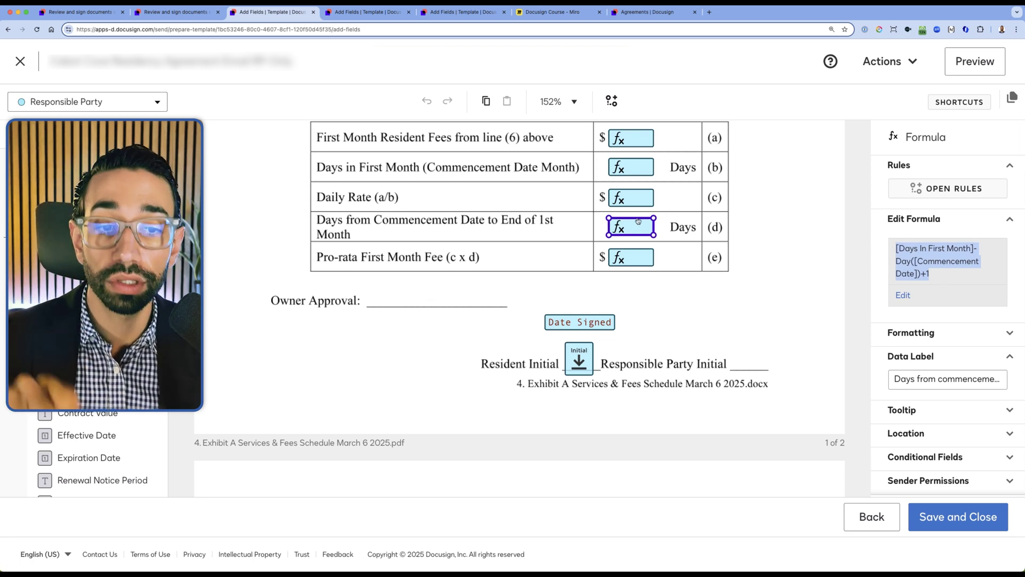
pyautogui.click(631, 258)
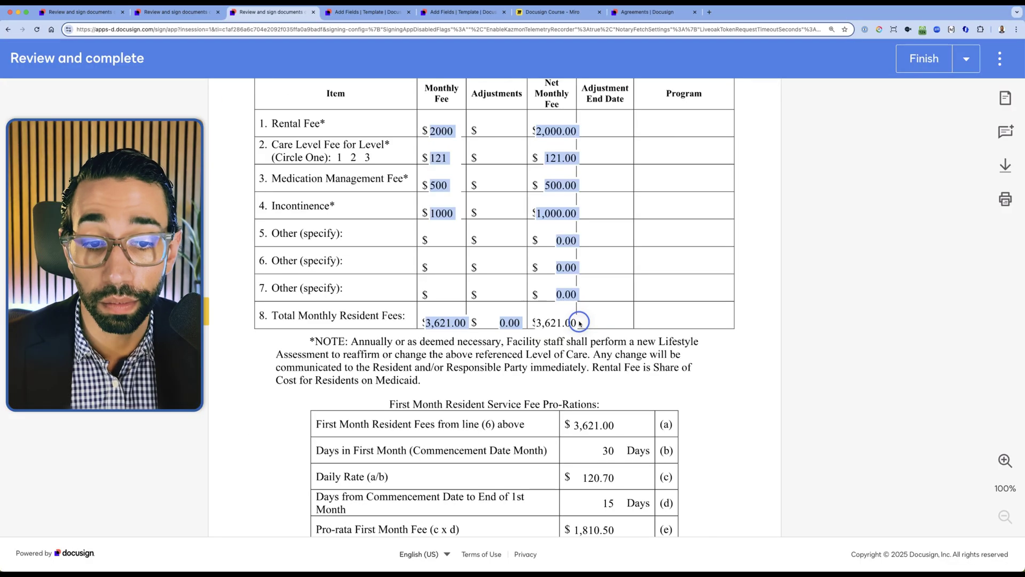
# Step: Check the signing view's 3,621.00 net monthly fee and the prorated first-month fee value
pyautogui.moveTo(536, 322); pyautogui.dragTo(576, 323)
pyautogui.scroll(-5, 576, 323)
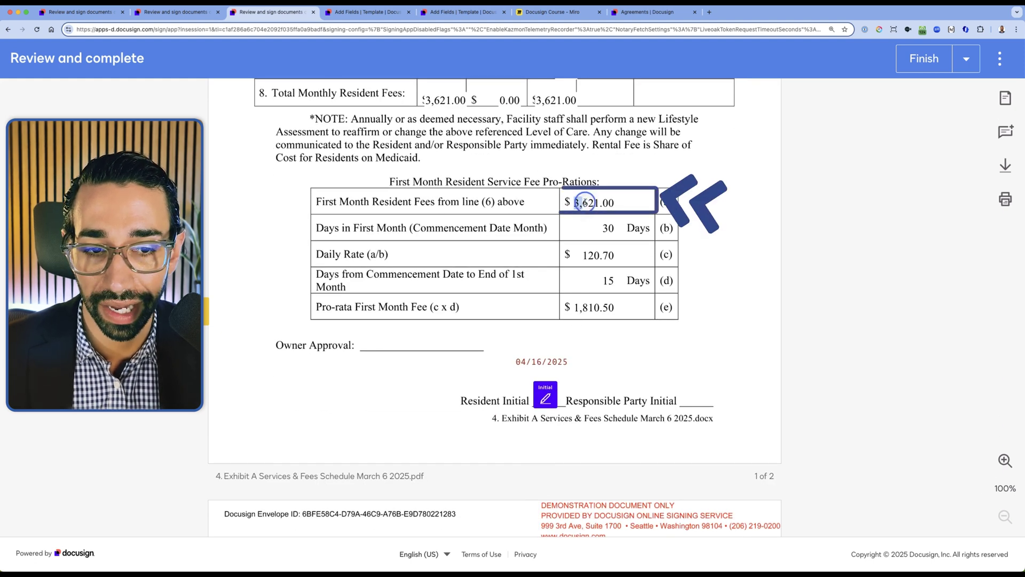
pyautogui.moveTo(572, 203); pyautogui.dragTo(609, 203)
pyautogui.scroll(-2, 636, 188)
pyautogui.click(612, 158)
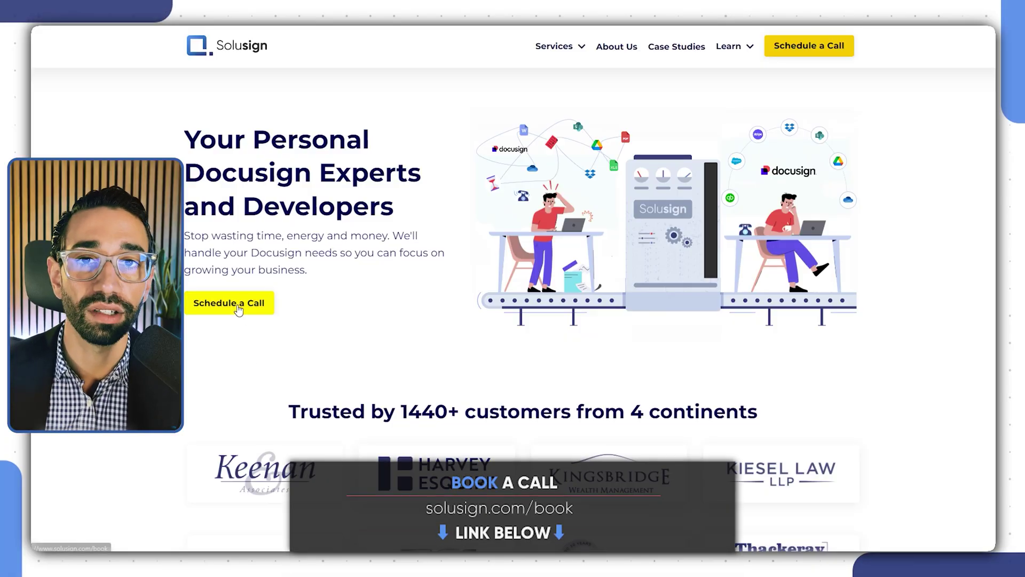
# Step: Book a Docusign Development call from Solusign's Schedule a Call page
pyautogui.click(235, 306)
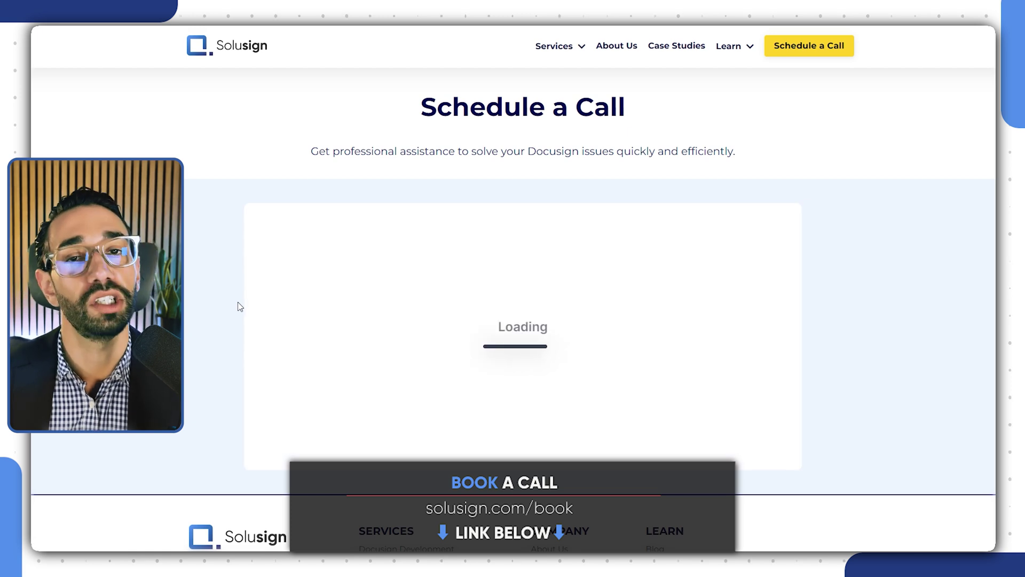
pyautogui.click(415, 357)
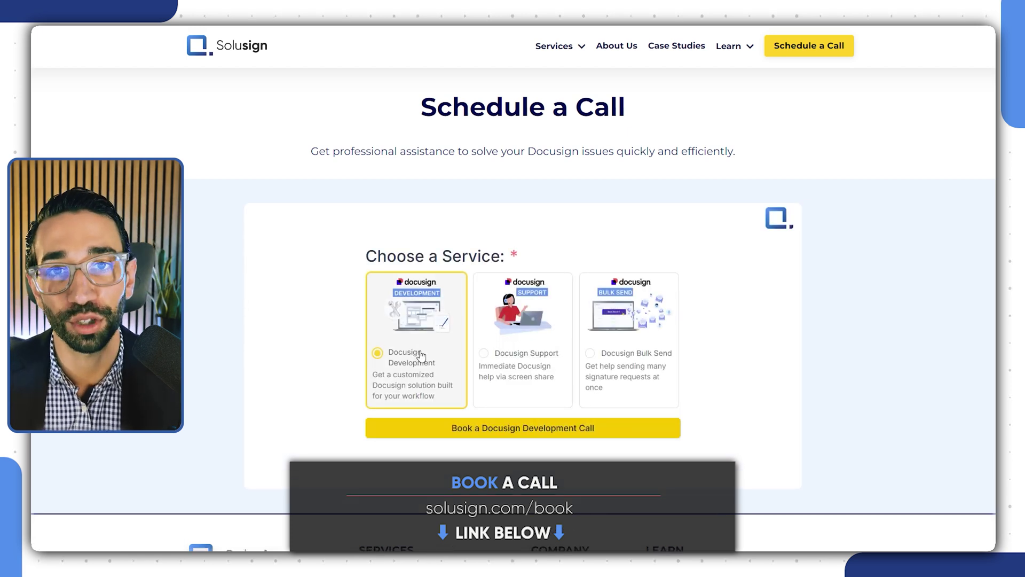
pyautogui.click(513, 429)
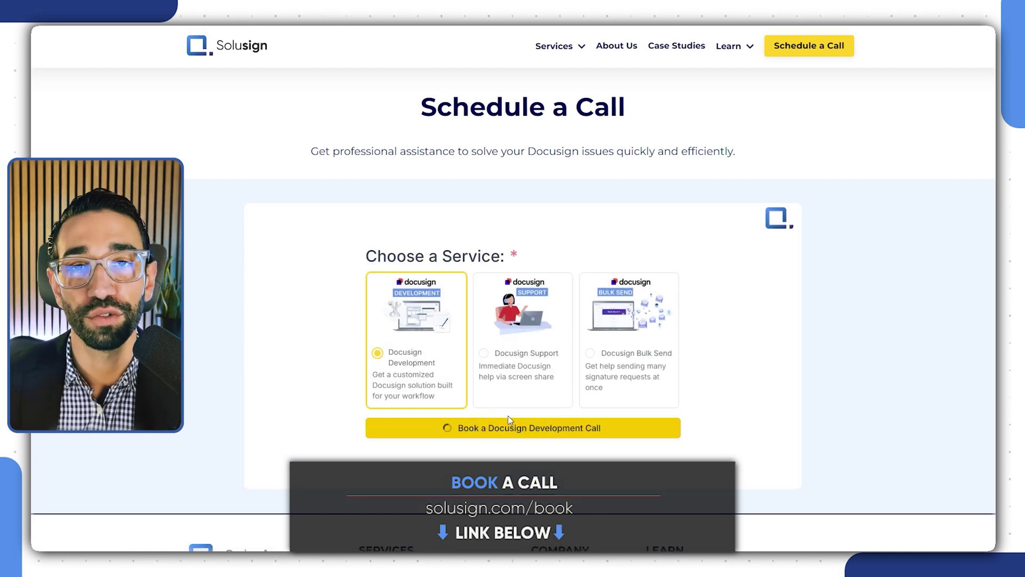